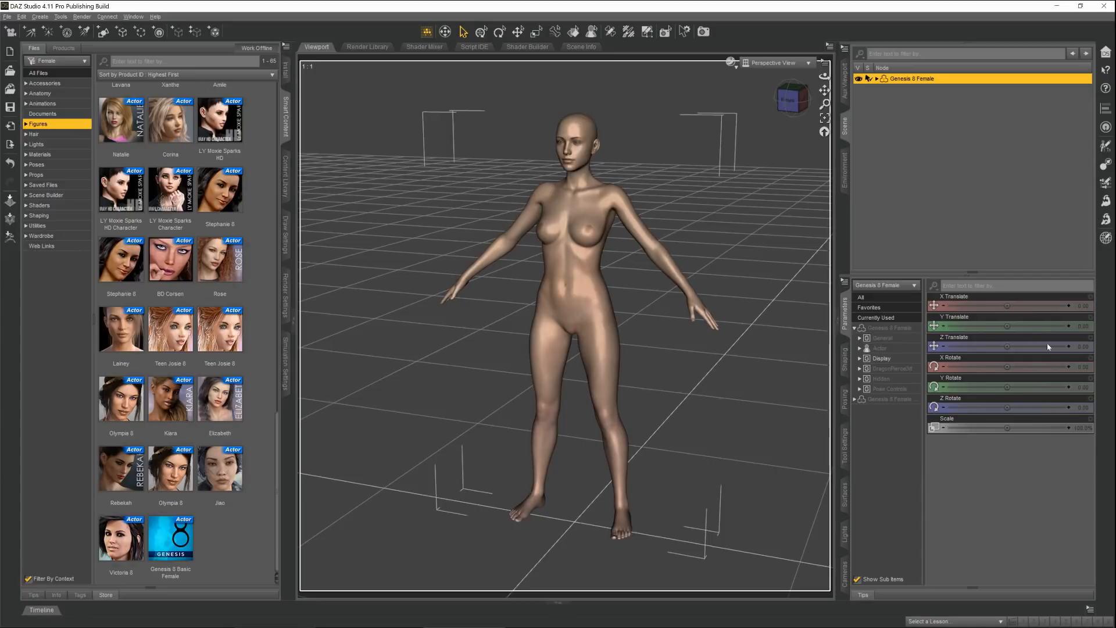
# Step: Delete the Genesis 8 Female Eyelashes from the Genesis 8 Female figure in the scene
pyautogui.click(877, 78)
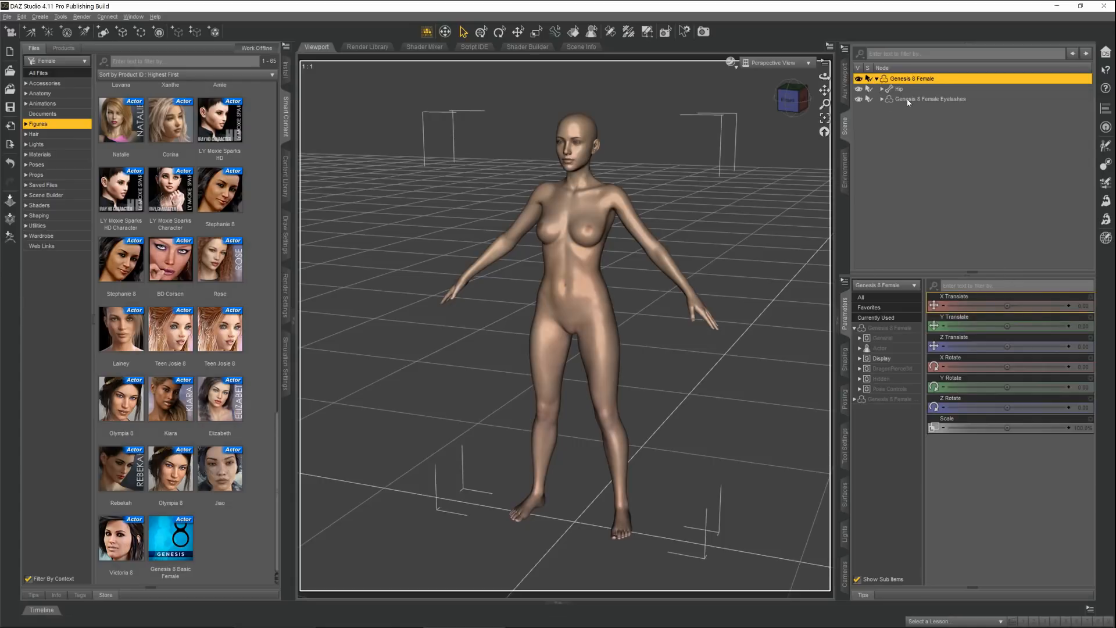
pyautogui.click(906, 100)
pyautogui.rightClick(909, 100)
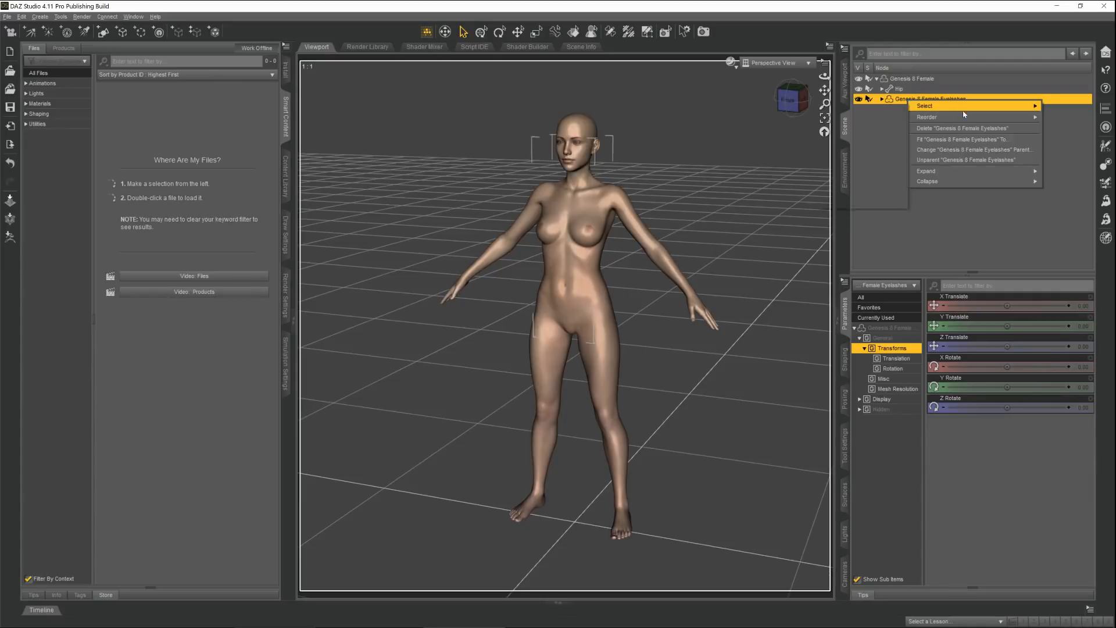
pyautogui.click(963, 129)
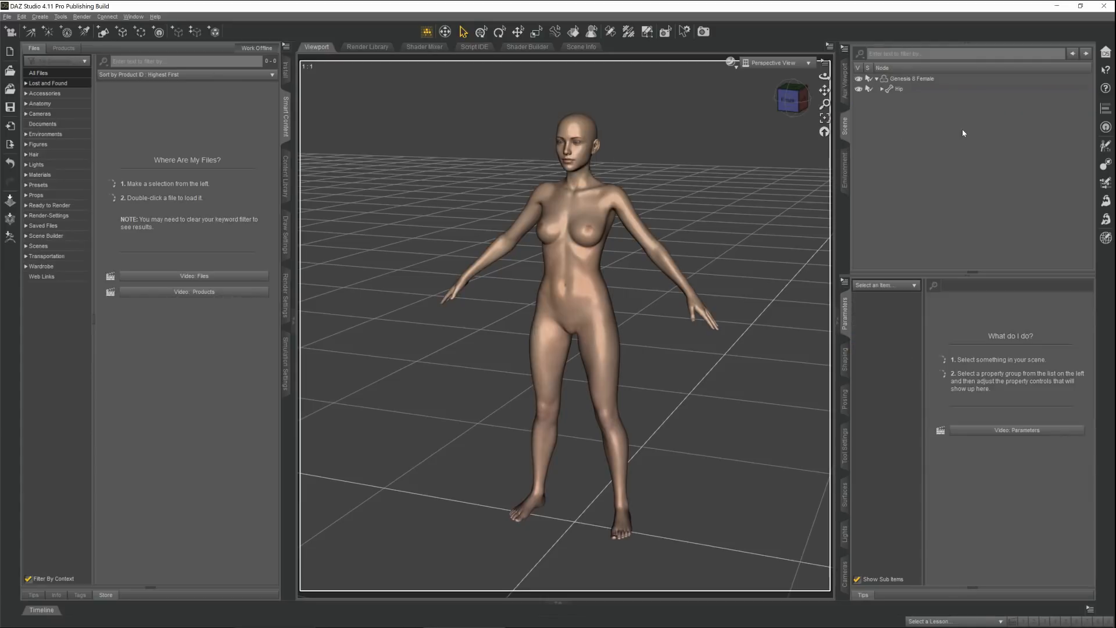
# Step: Set the Genesis 8 Female figure's mesh Resolution Level to Base
pyautogui.click(914, 80)
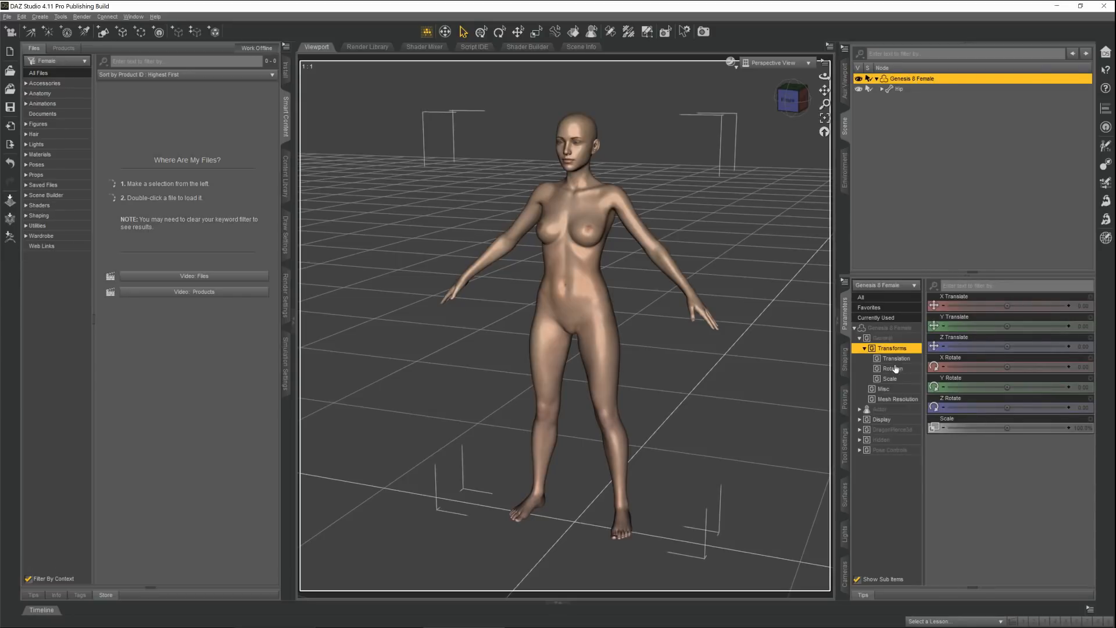
pyautogui.click(894, 400)
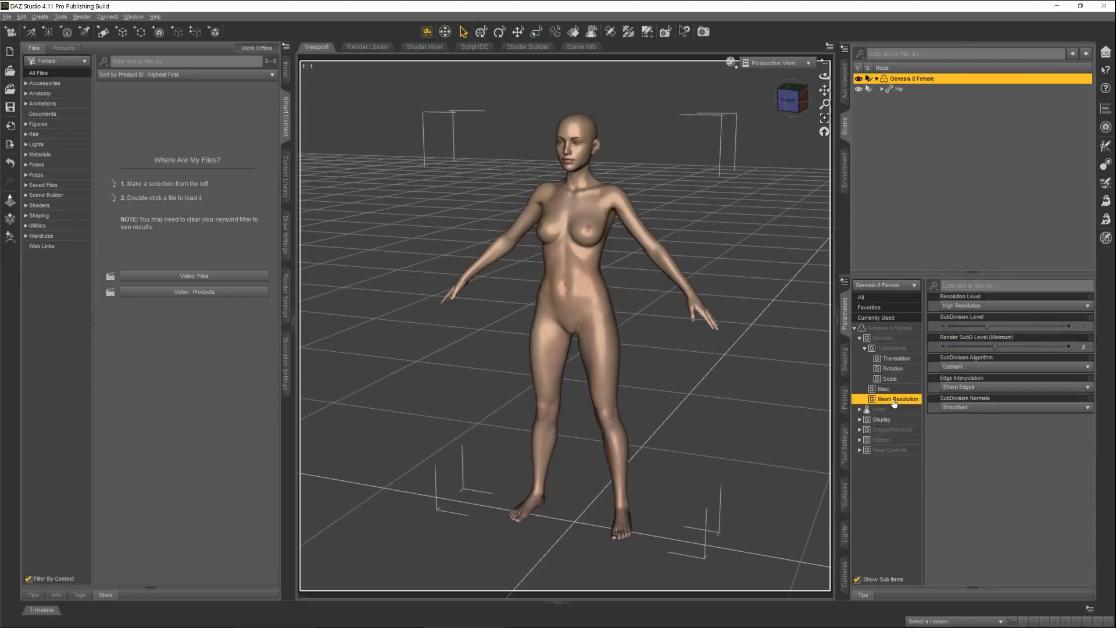
pyautogui.click(1036, 306)
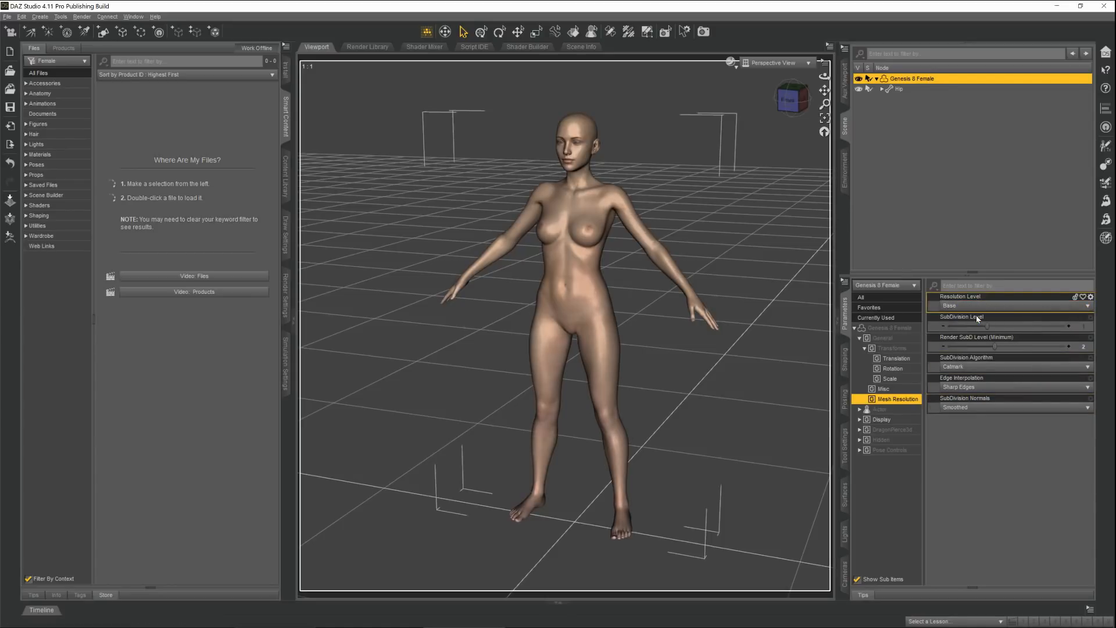
pyautogui.click(977, 317)
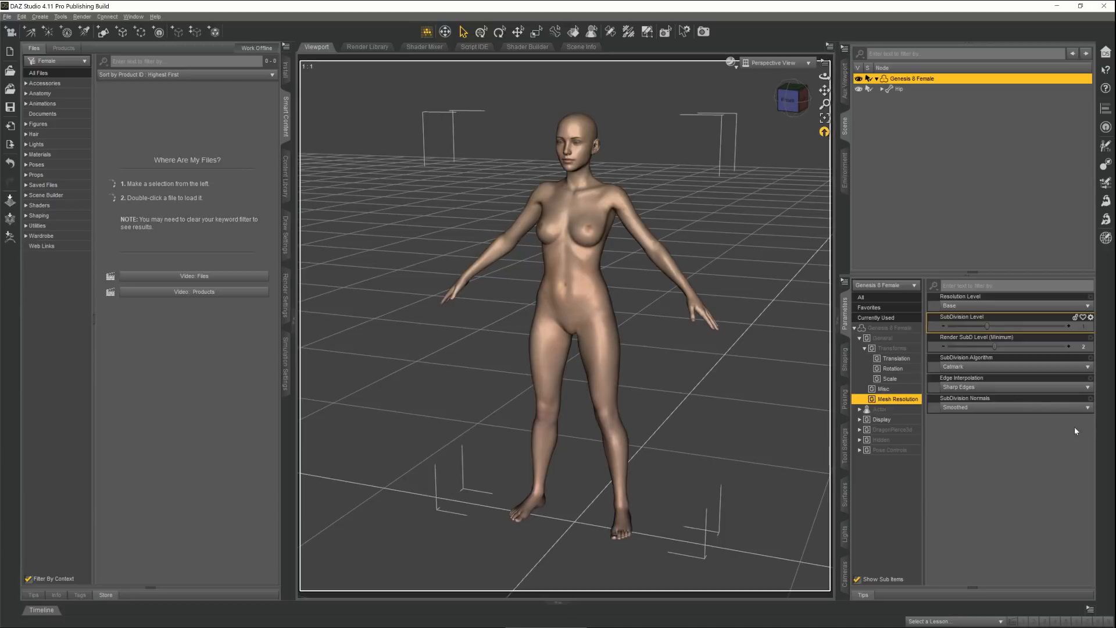
# Step: Select the figure's head and shape its brows, with Brows Define at 37.4% and Brows Distance at about -38.5%
pyautogui.click(582, 138)
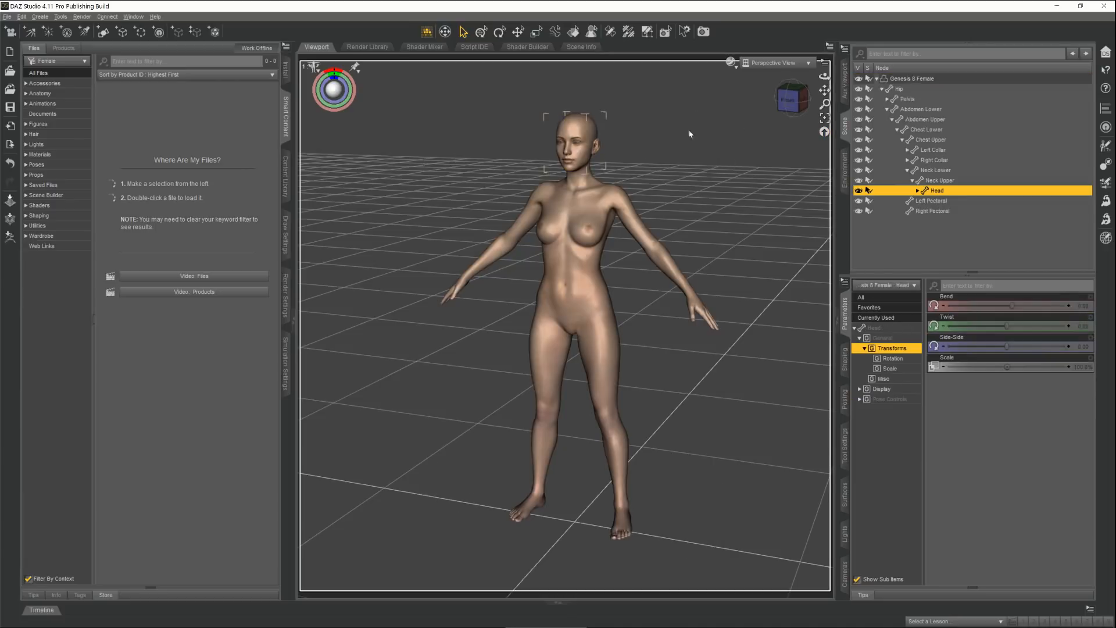
pyautogui.click(825, 118)
pyautogui.moveTo(825, 76); pyautogui.dragTo(832, 76)
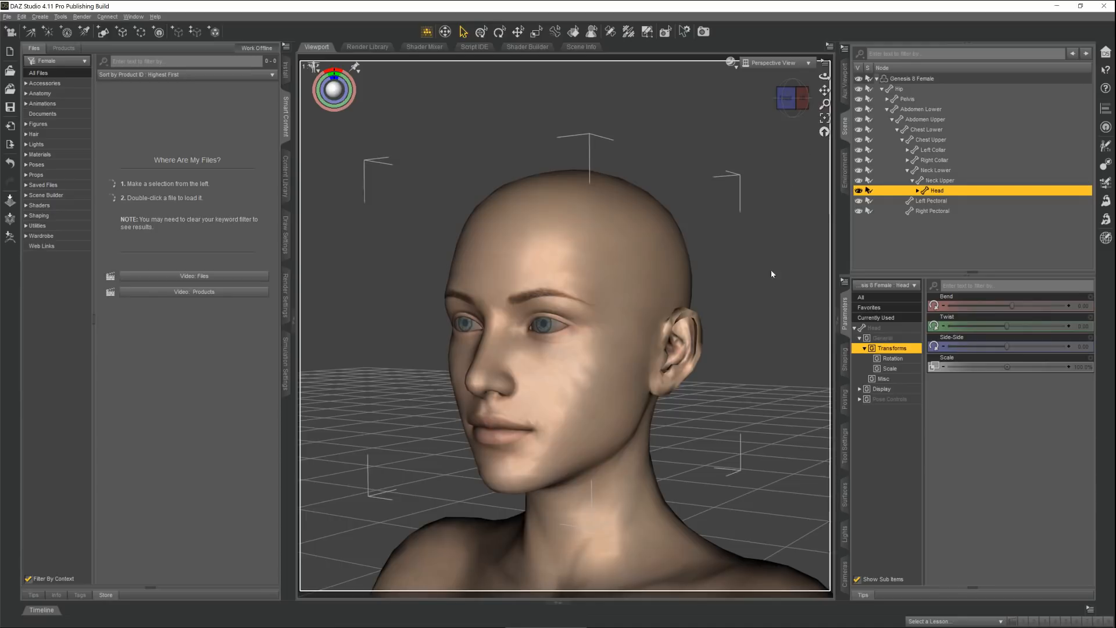
pyautogui.click(845, 361)
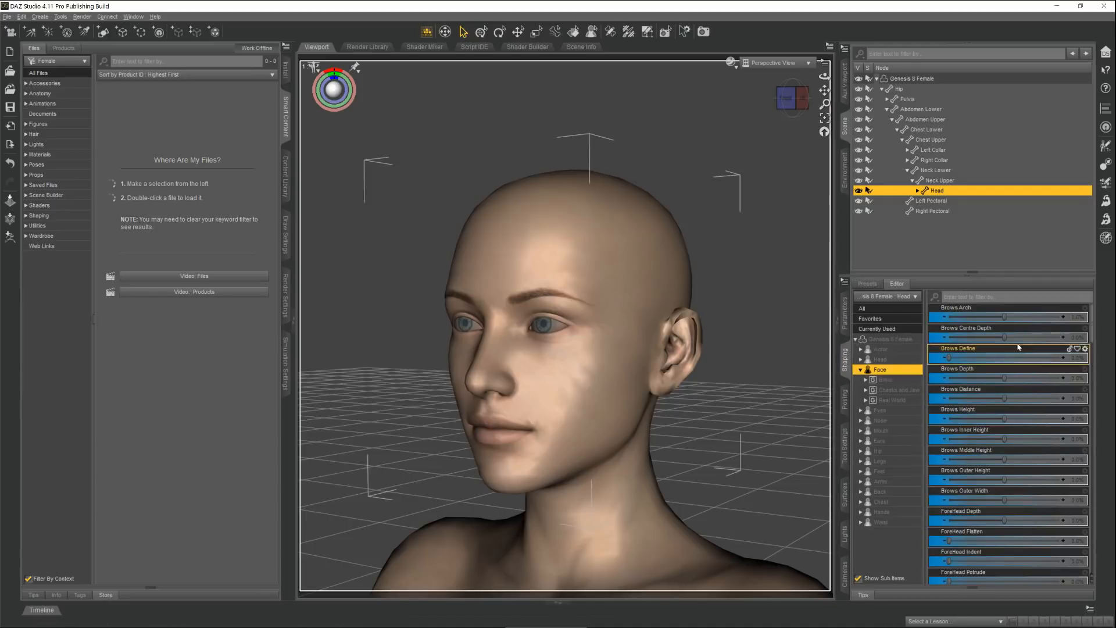
pyautogui.moveTo(1094, 322)
pyautogui.mouseDown()
pyautogui.moveTo(1110, 550)
pyautogui.moveTo(1099, 318)
pyautogui.moveTo(1110, 312)
pyautogui.mouseUp()
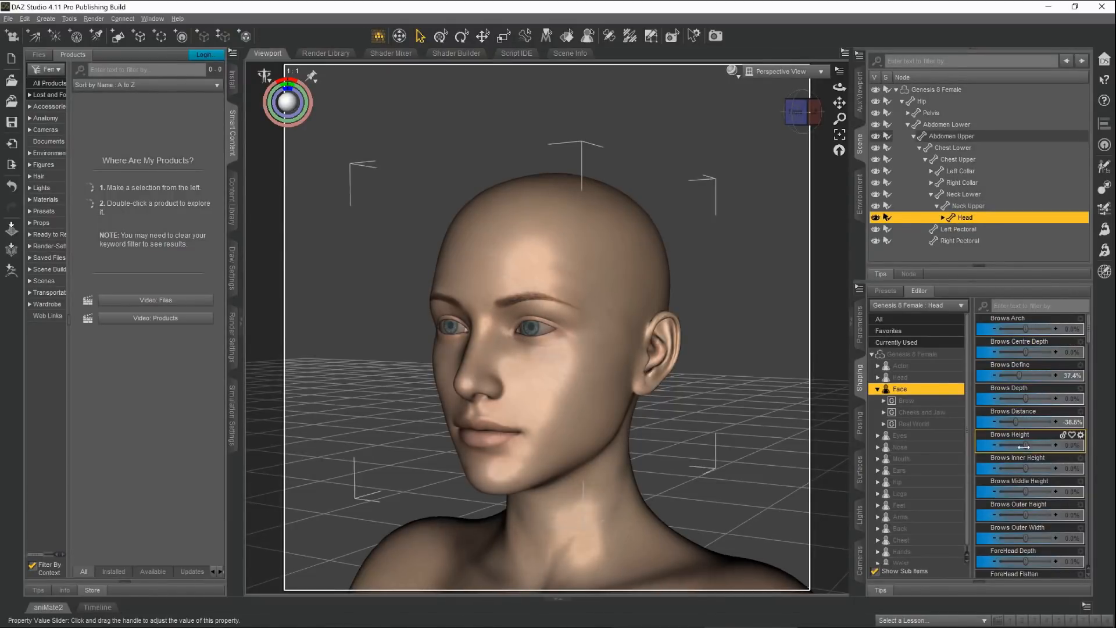
# Step: Shape the cheeks and chin, setting Cheeks Young to 19.8% and Chin Cleft to 27.5% and adjusting Cheeks Define and Chin Depth
pyautogui.scroll(-5, 1023, 407)
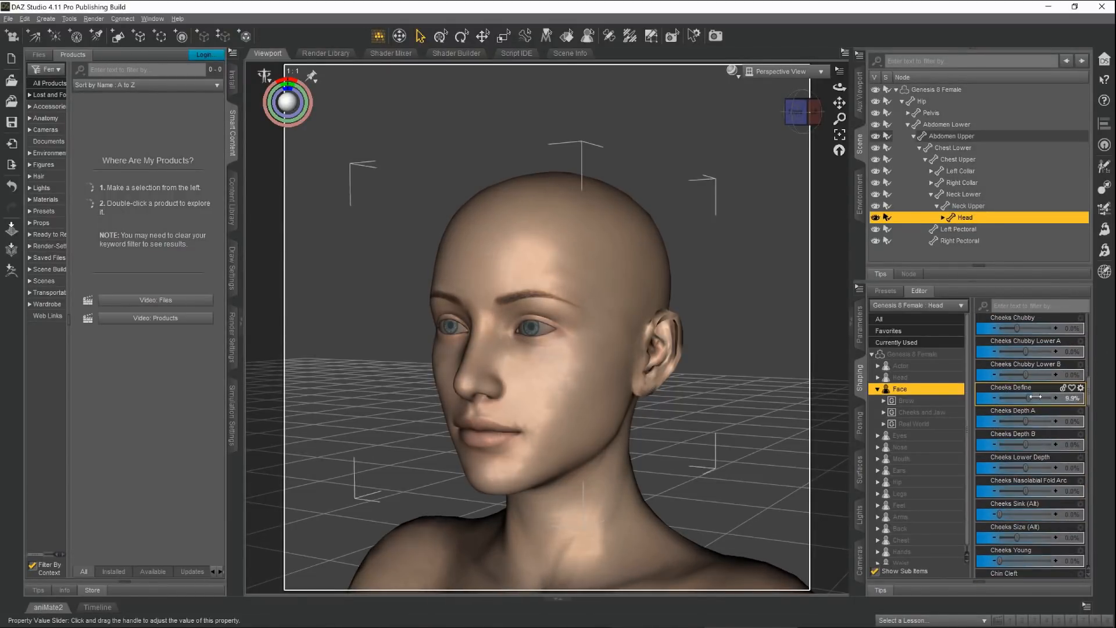
pyautogui.scroll(-3, 1015, 378)
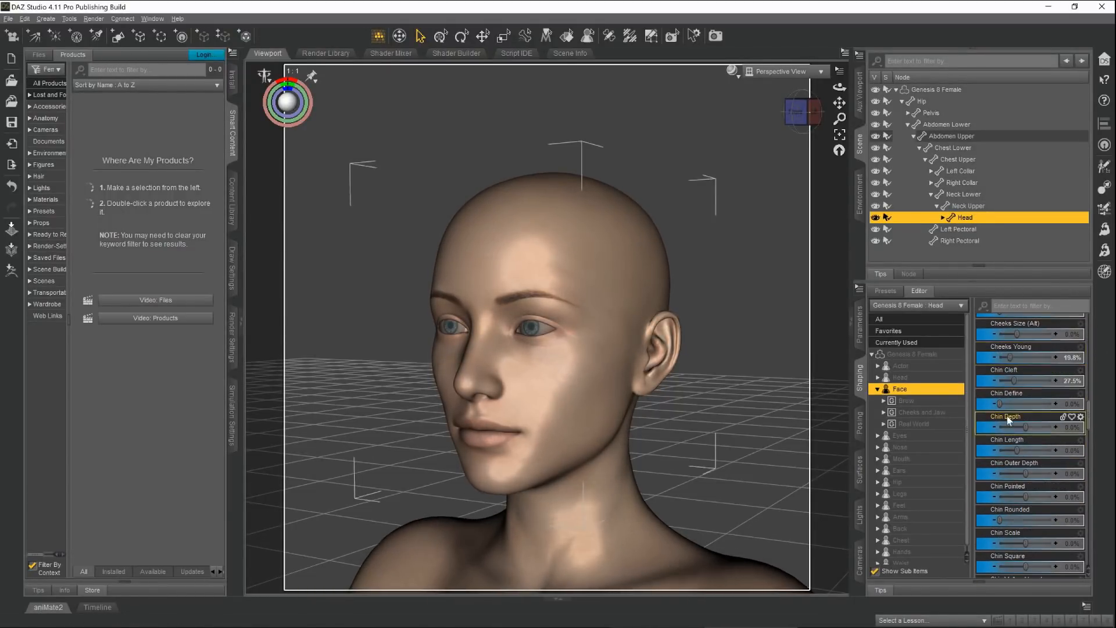
pyautogui.moveTo(1026, 427); pyautogui.dragTo(1015, 427)
pyautogui.scroll(-4, 1023, 407)
pyautogui.moveTo(1026, 372); pyautogui.dragTo(1035, 373)
# Step: Adjust the head's Eyes Scale morph and set the Lip Upper Fuller mouth morph to 23.1%
pyautogui.click(900, 435)
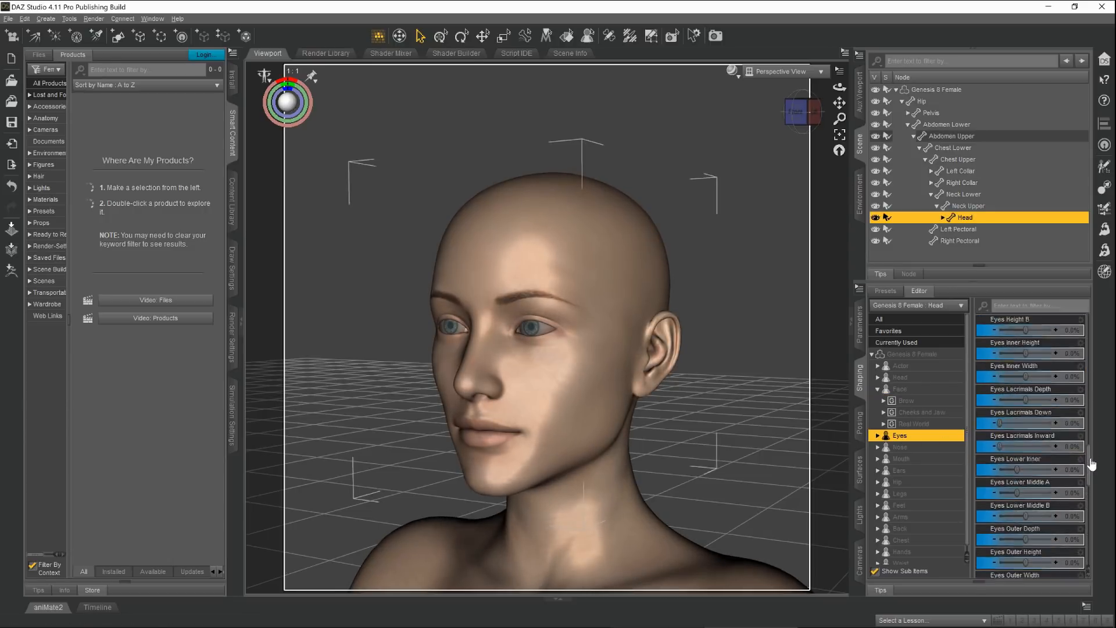
pyautogui.scroll(-5, 1008, 384)
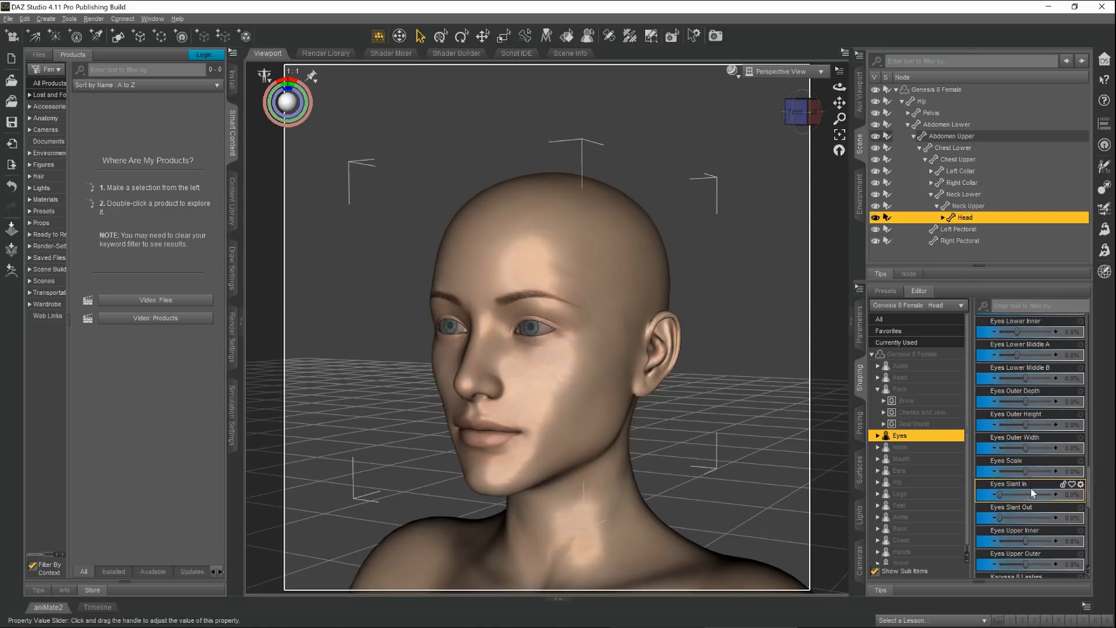
pyautogui.moveTo(1026, 472); pyautogui.dragTo(1038, 445)
pyautogui.click(901, 459)
pyautogui.scroll(-4, 1029, 442)
pyautogui.scroll(4, 1032, 442)
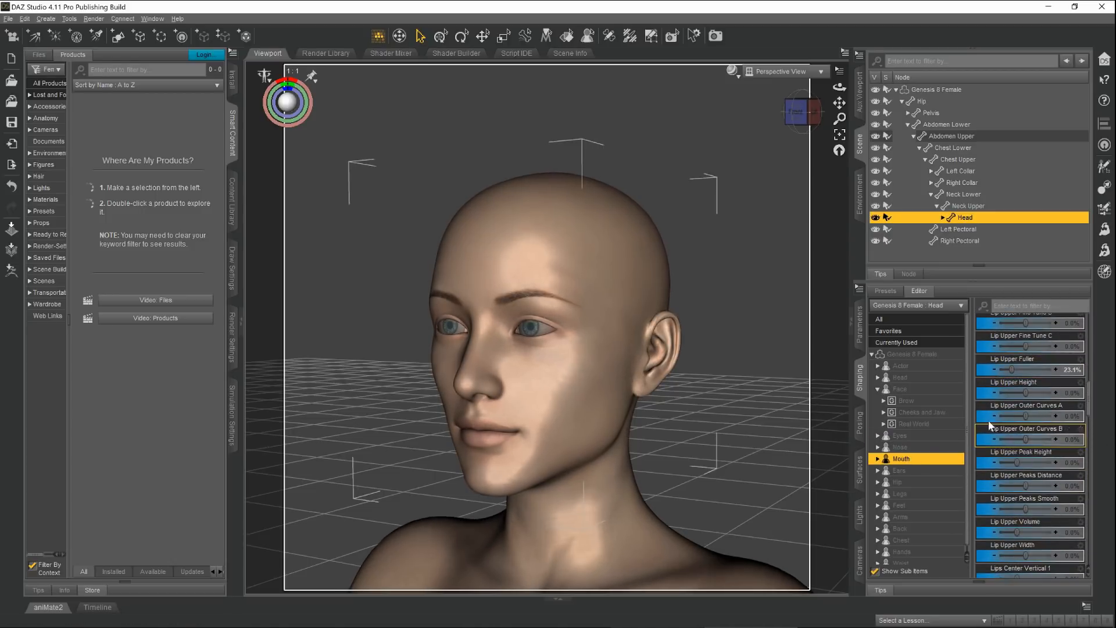
# Step: Shape the nose with Nose Bulbus at 18.7%, Nose Lower Height at -27.5%, Nose Scale at -25.3% and Nose Style Greek at about 36%
pyautogui.click(900, 447)
pyautogui.scroll(-5, 1091, 397)
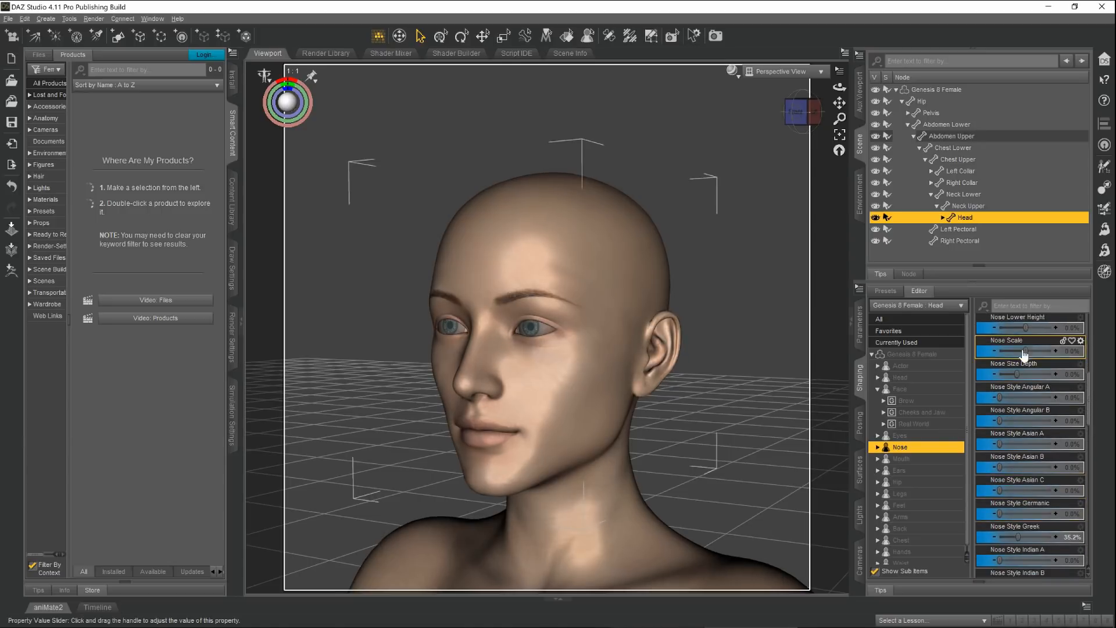
pyautogui.scroll(-5, 1090, 397)
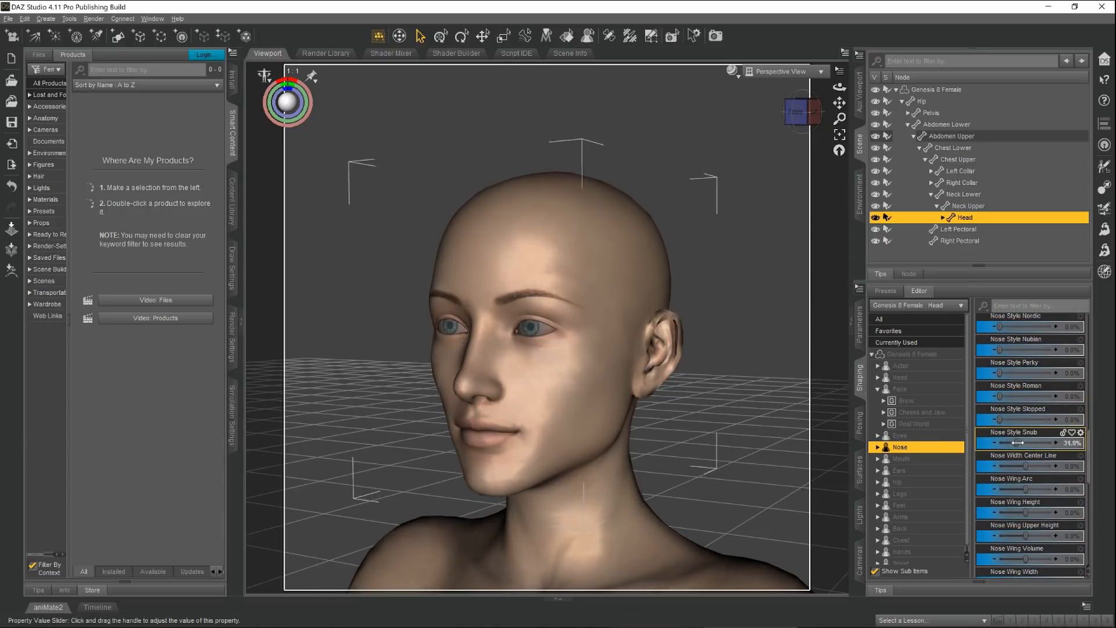
pyautogui.scroll(8, 1067, 371)
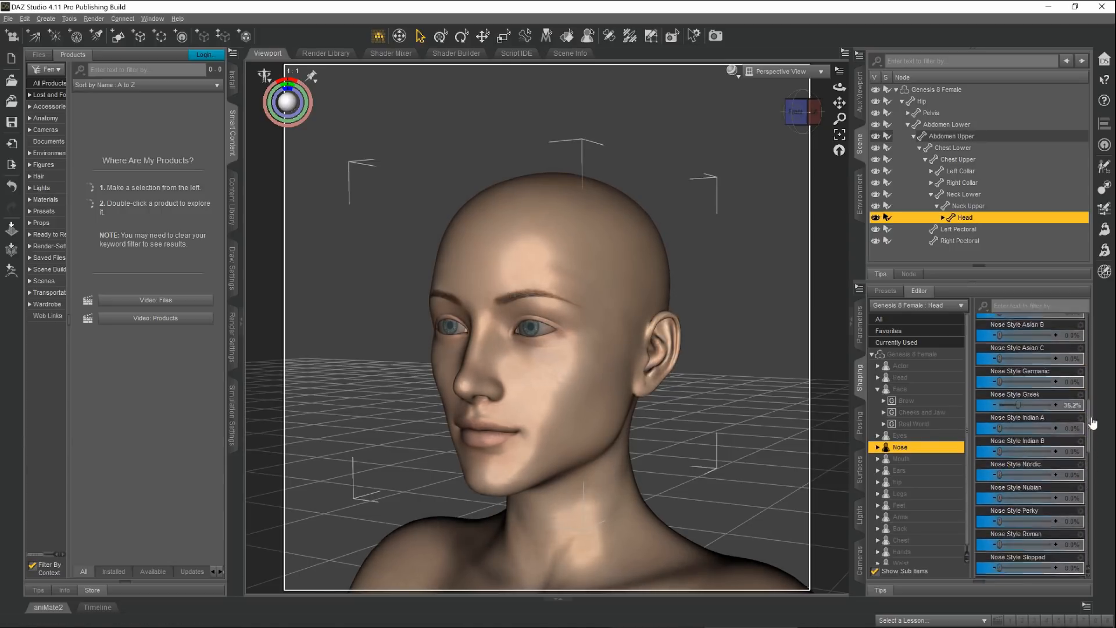
pyautogui.moveTo(1067, 371); pyautogui.dragTo(1080, 371)
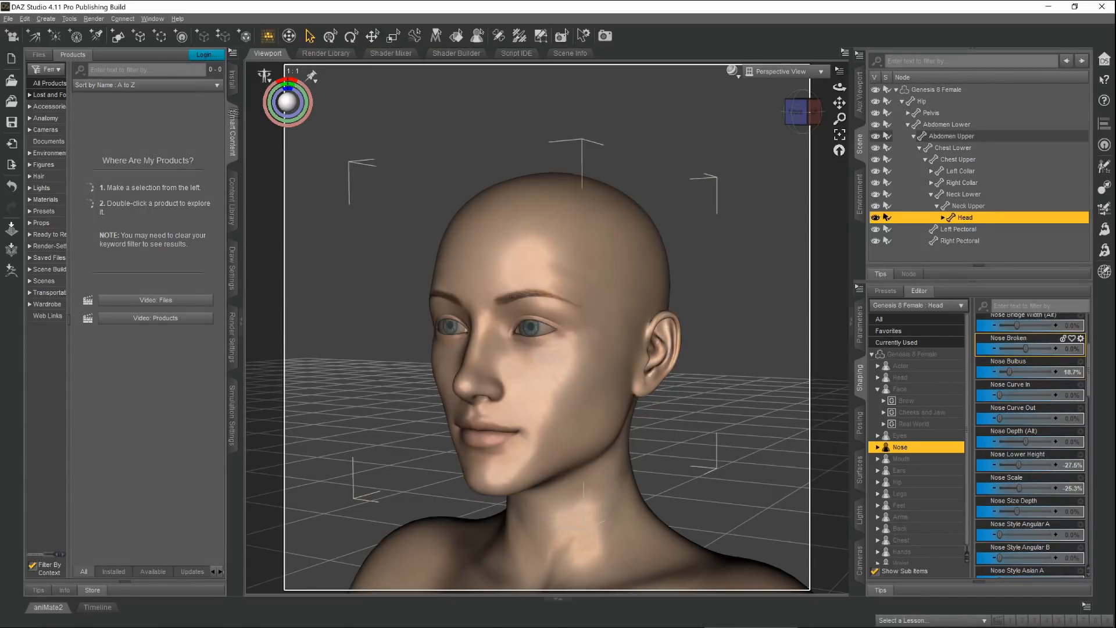
# Step: Export the figure as the Wavefront Object file NewCharHead in the New Char folder, using the Poser (1 unit = 8ft) scale
pyautogui.click(9, 20)
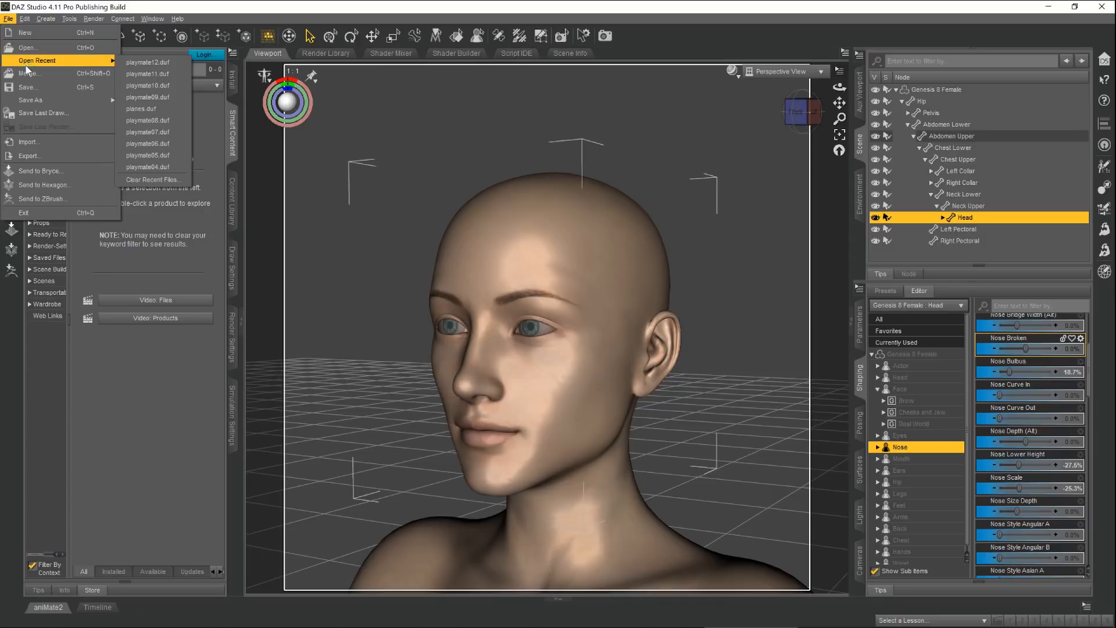
pyautogui.click(46, 155)
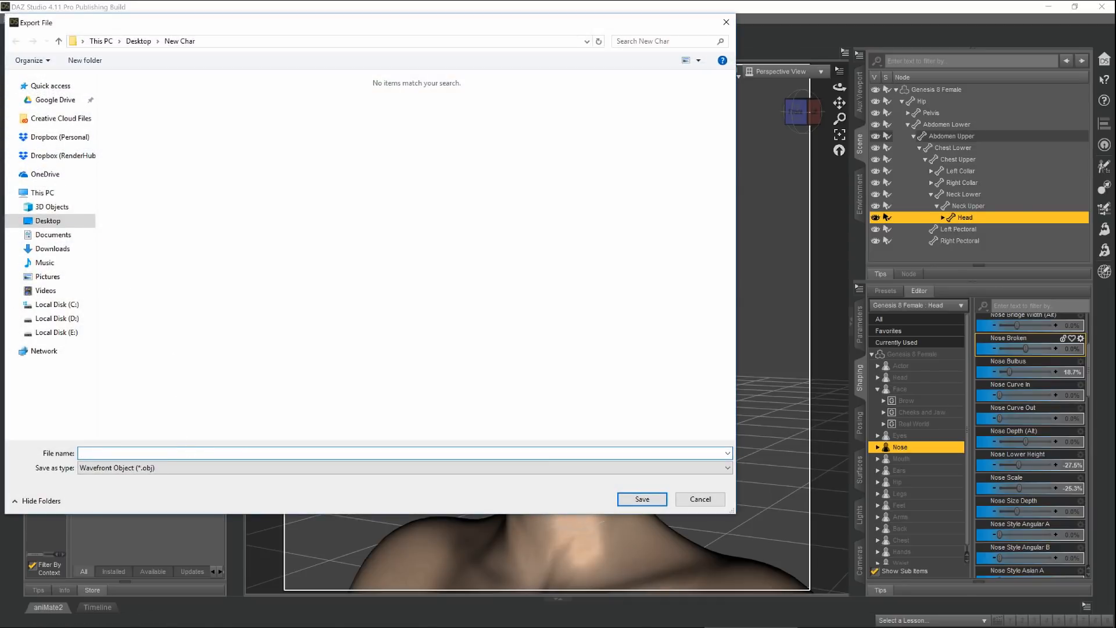
pyautogui.write('NewC')
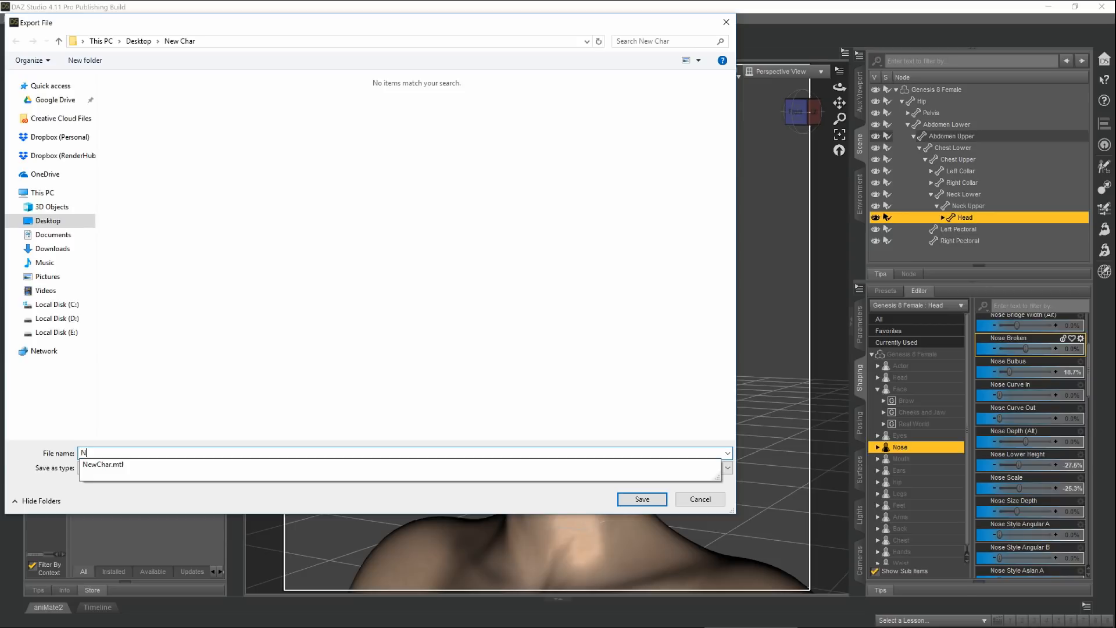
pyautogui.write('Head')
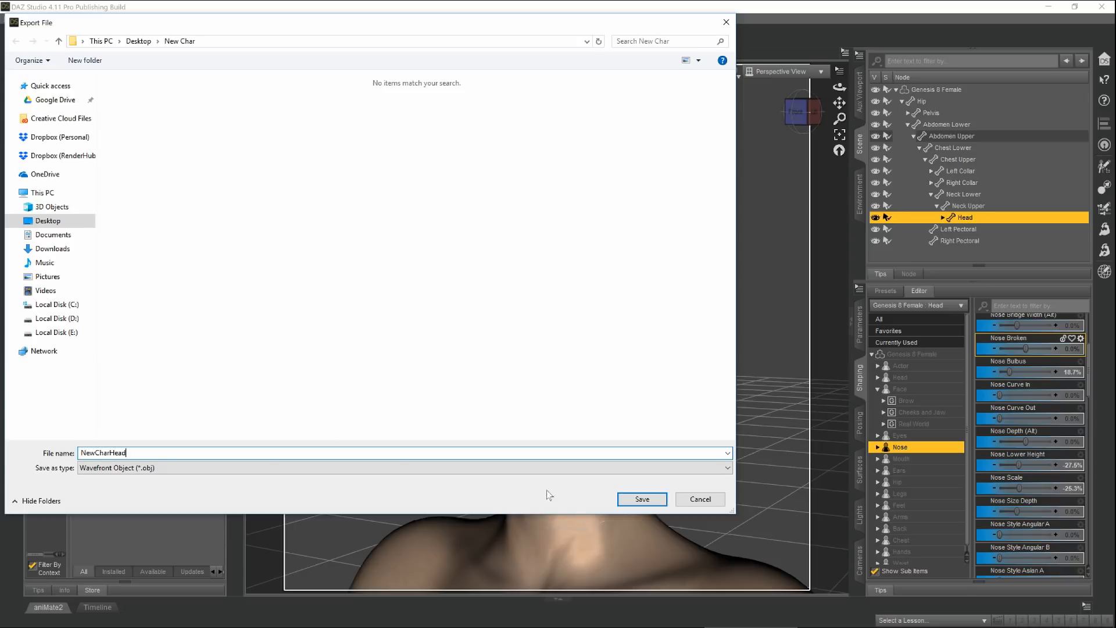
pyautogui.click(638, 498)
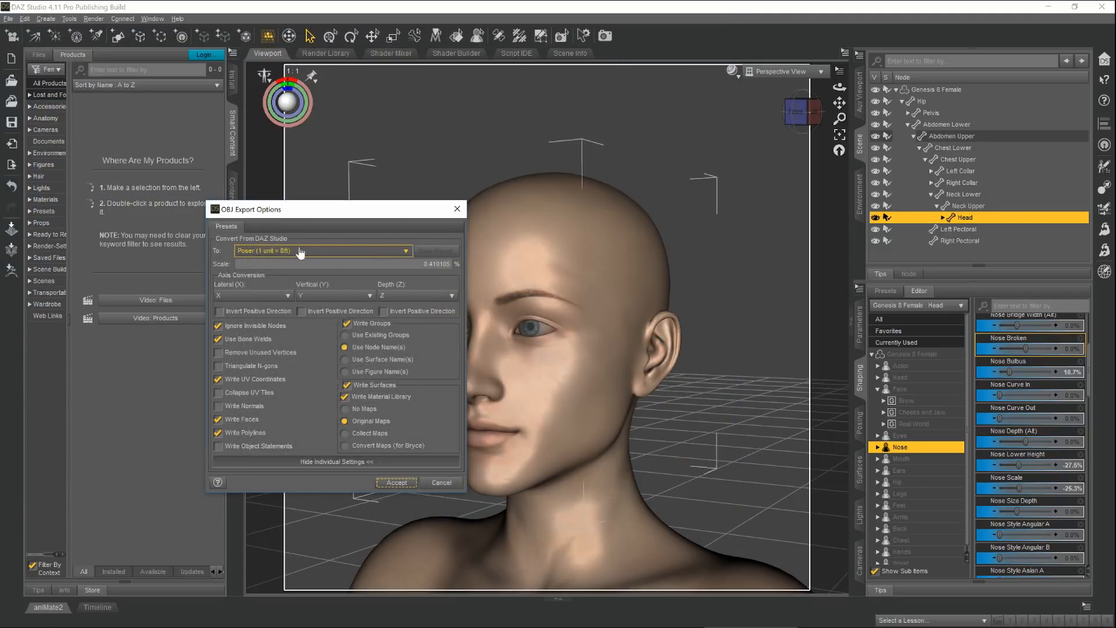
pyautogui.click(409, 483)
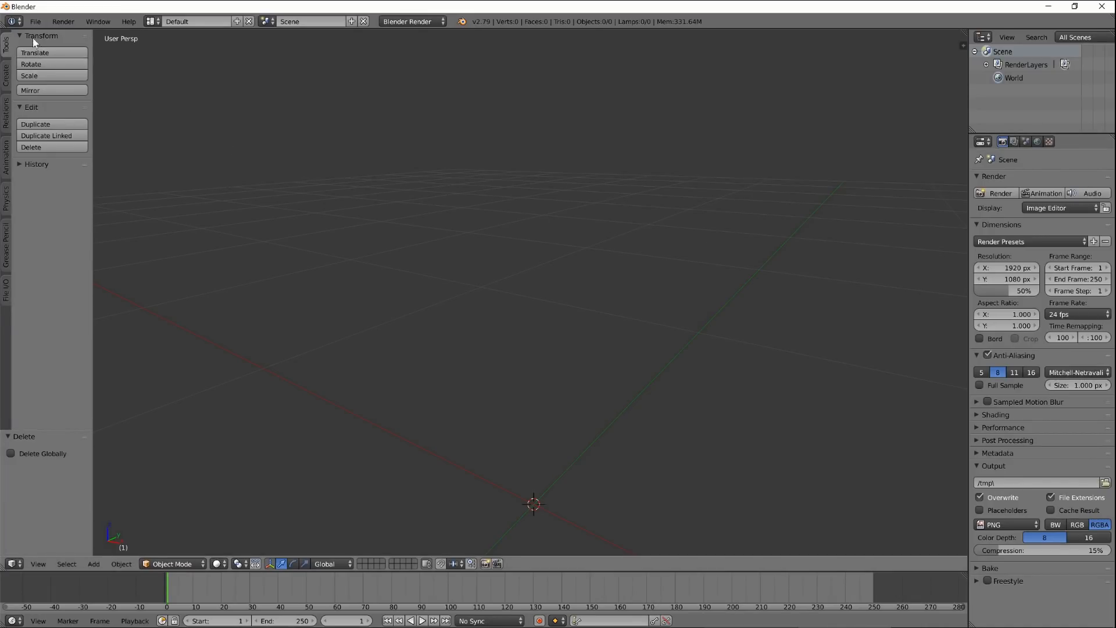
# Step: Switch to Blender and import NewCharHead.obj with splitting by Object and Group turned off
pyautogui.click(33, 21)
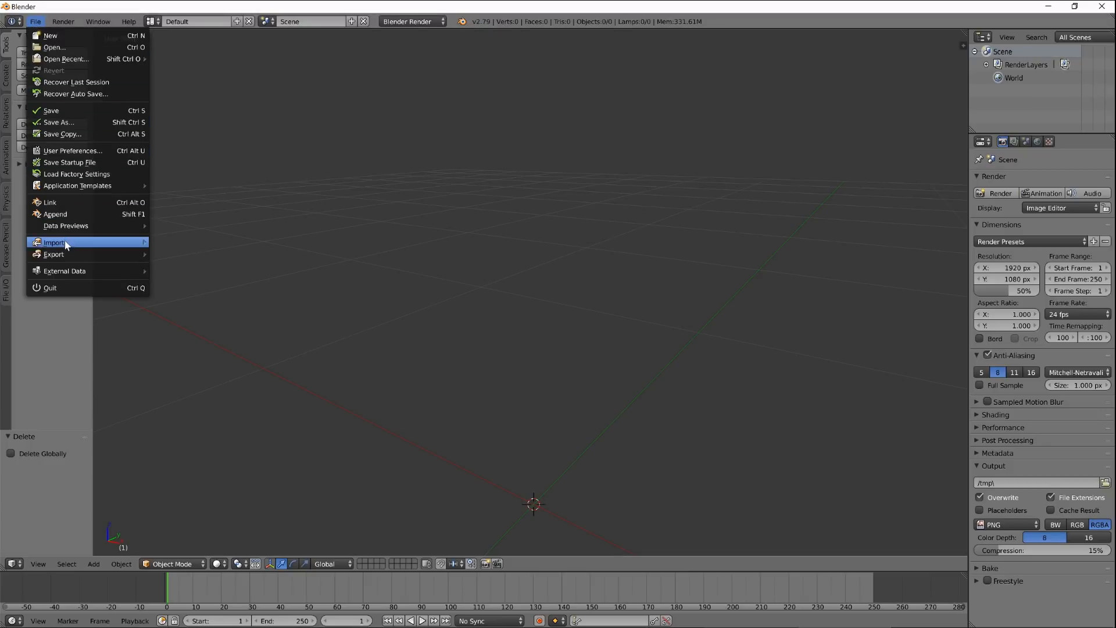
pyautogui.moveTo(67, 244)
pyautogui.click(200, 313)
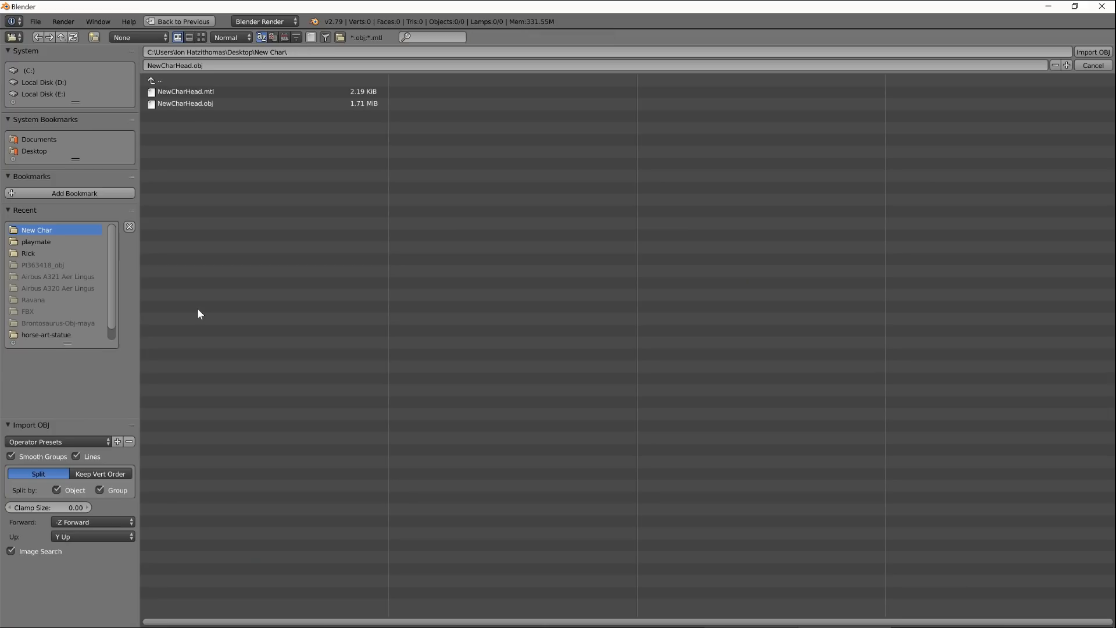
pyautogui.click(209, 104)
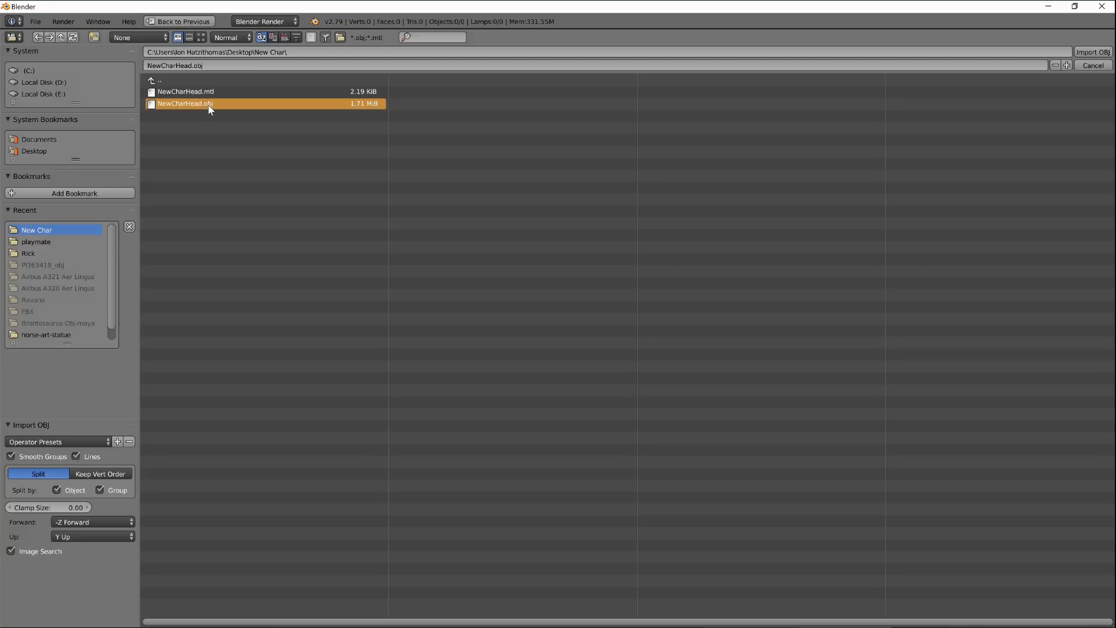
pyautogui.click(71, 492)
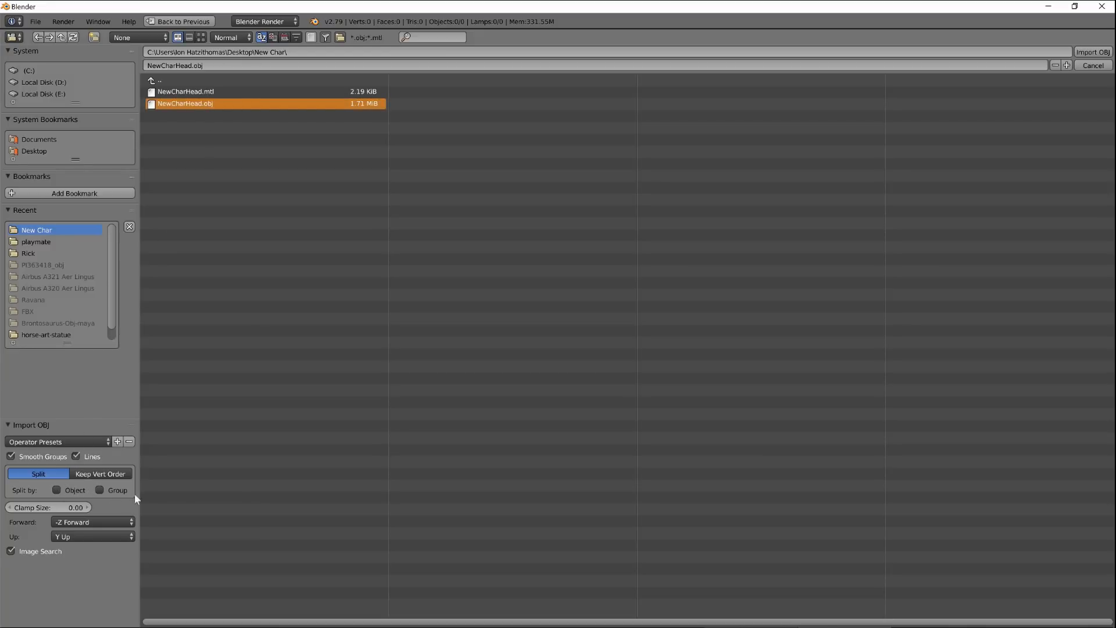
pyautogui.click(1088, 51)
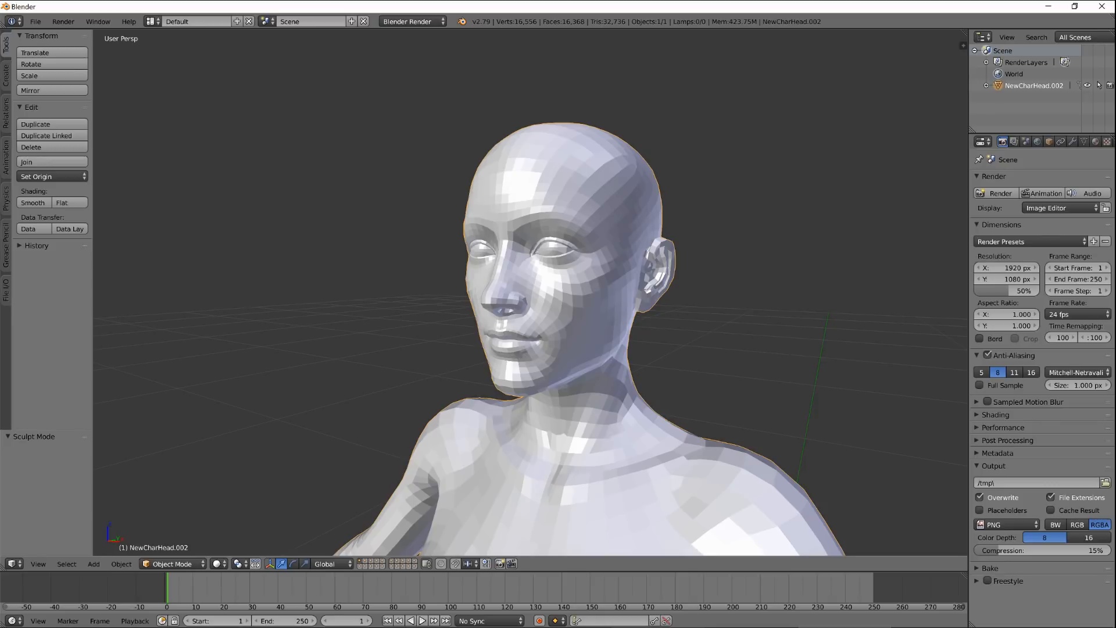
# Step: Enter Sculpt Mode on the head mesh and build up the cheek, jaw and forehead with the Inflate brush
pyautogui.click(193, 563)
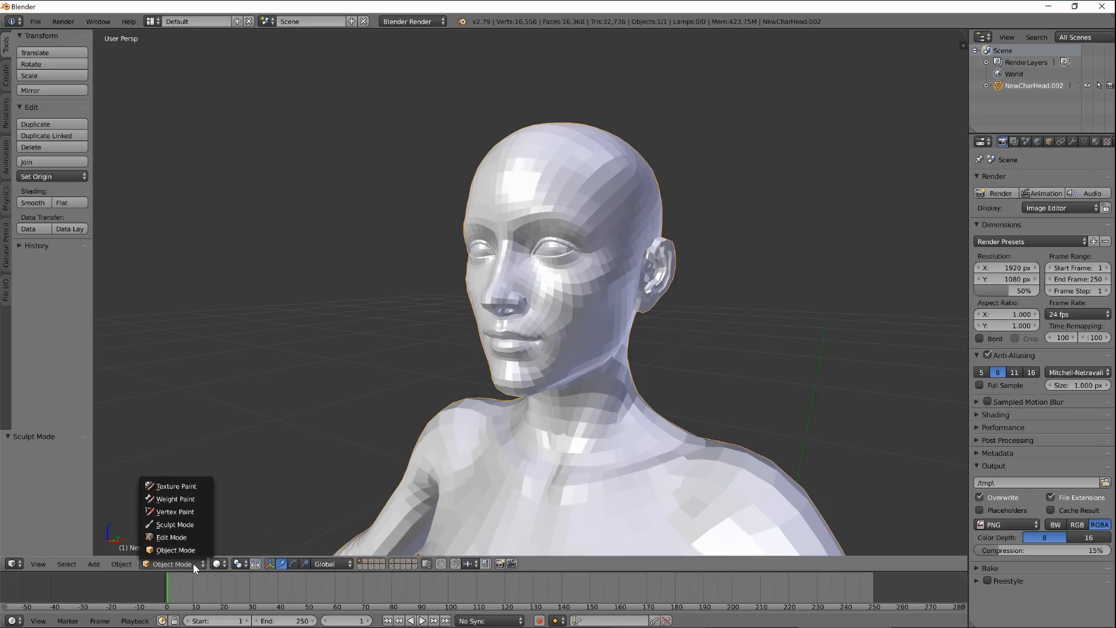
pyautogui.click(180, 523)
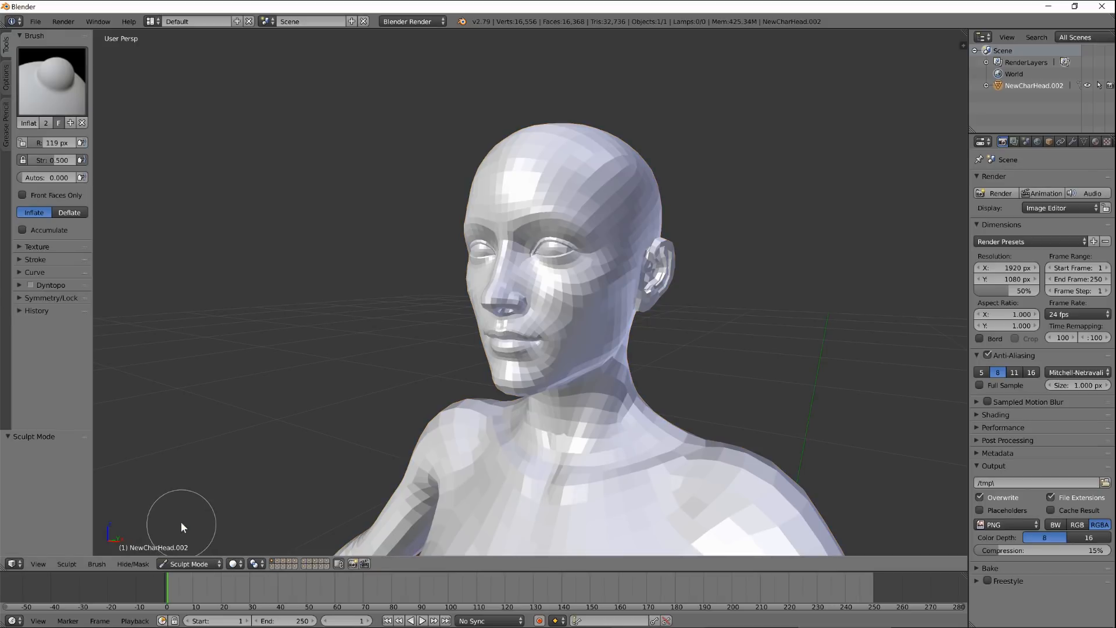
pyautogui.moveTo(606, 288)
pyautogui.mouseDown()
pyautogui.moveTo(576, 303)
pyautogui.moveTo(592, 281)
pyautogui.moveTo(592, 342)
pyautogui.moveTo(527, 389)
pyautogui.moveTo(526, 373)
pyautogui.mouseUp()
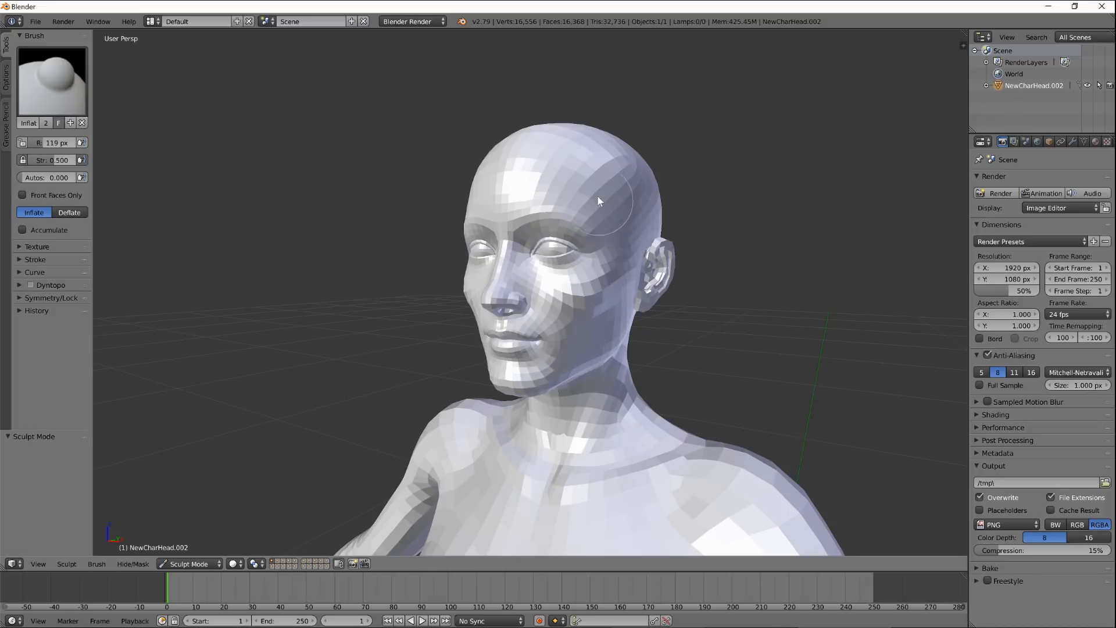
pyautogui.moveTo(598, 197)
pyautogui.mouseDown()
pyautogui.moveTo(581, 177)
pyautogui.moveTo(500, 199)
pyautogui.mouseUp()
# Step: Set the brush direction to Deflate, carve in the cheek and temple area near the ear, and return to Object Mode
pyautogui.click(80, 213)
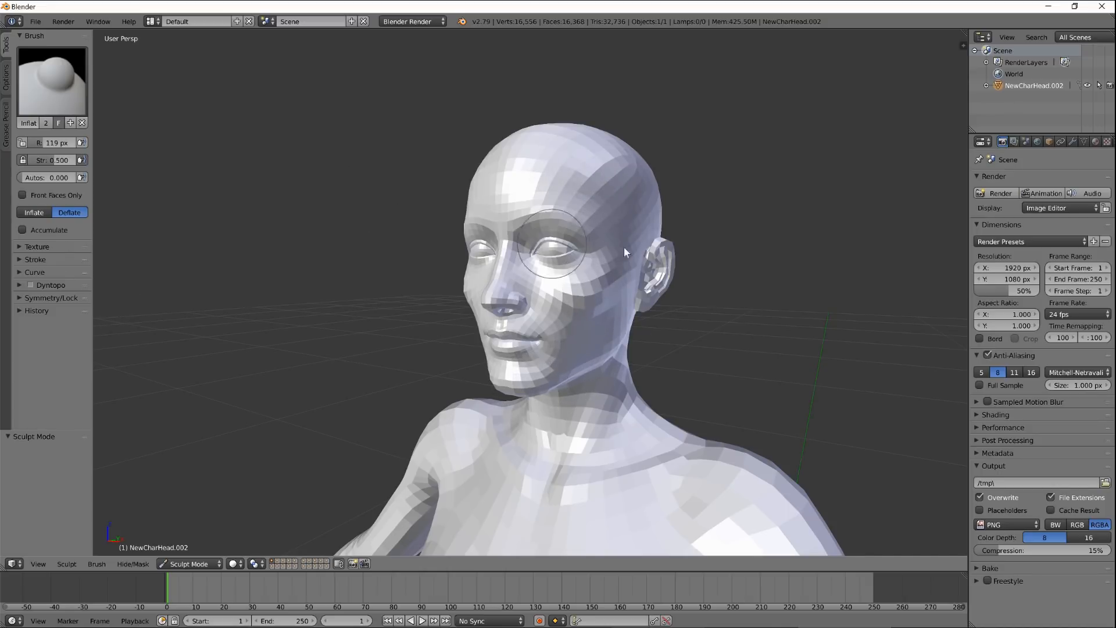
pyautogui.moveTo(603, 254)
pyautogui.mouseDown()
pyautogui.moveTo(613, 304)
pyautogui.moveTo(565, 342)
pyautogui.moveTo(617, 314)
pyautogui.mouseUp()
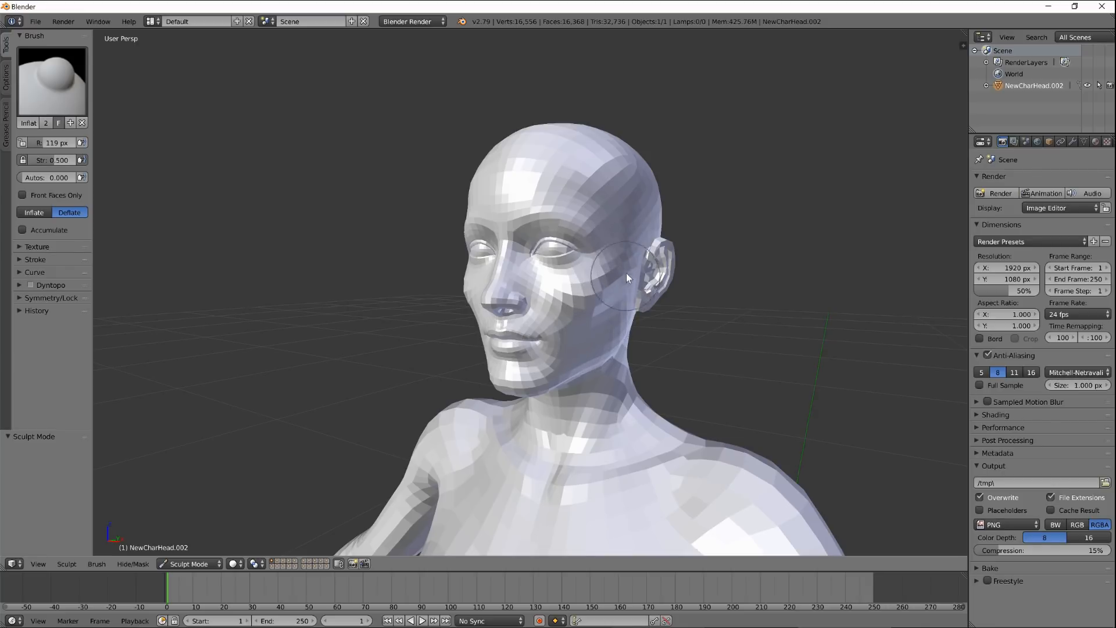
pyautogui.moveTo(627, 274); pyautogui.dragTo(614, 246)
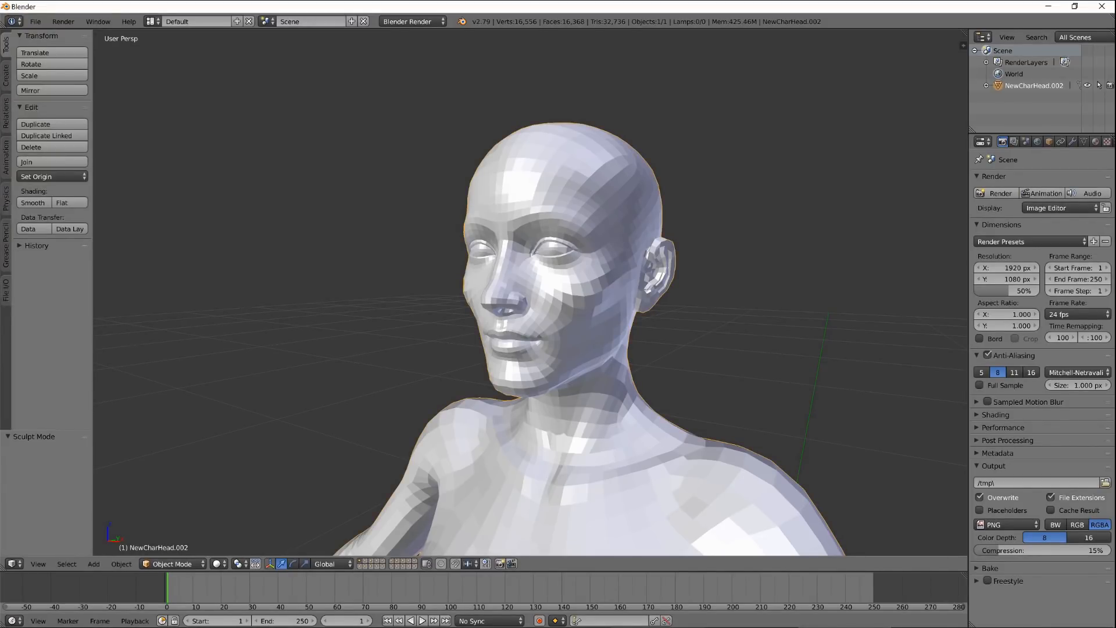
# Step: Export the sculpted head as a Wavefront OBJ, overwriting NewCharHead.obj in the New Char folder
pyautogui.click(35, 21)
pyautogui.moveTo(81, 254)
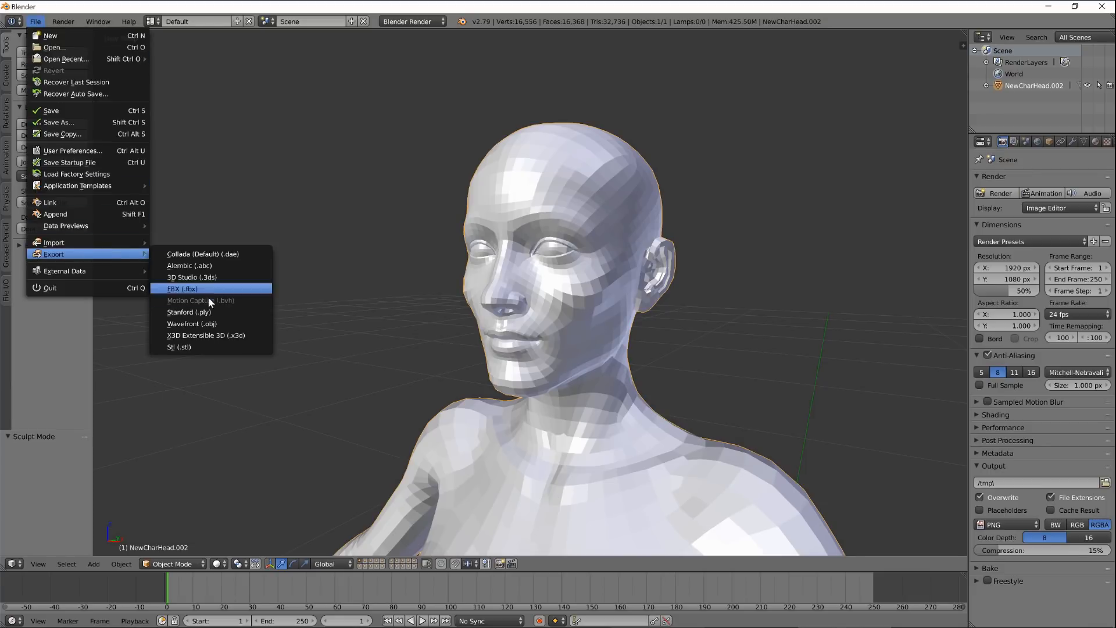
pyautogui.click(207, 323)
pyautogui.click(211, 105)
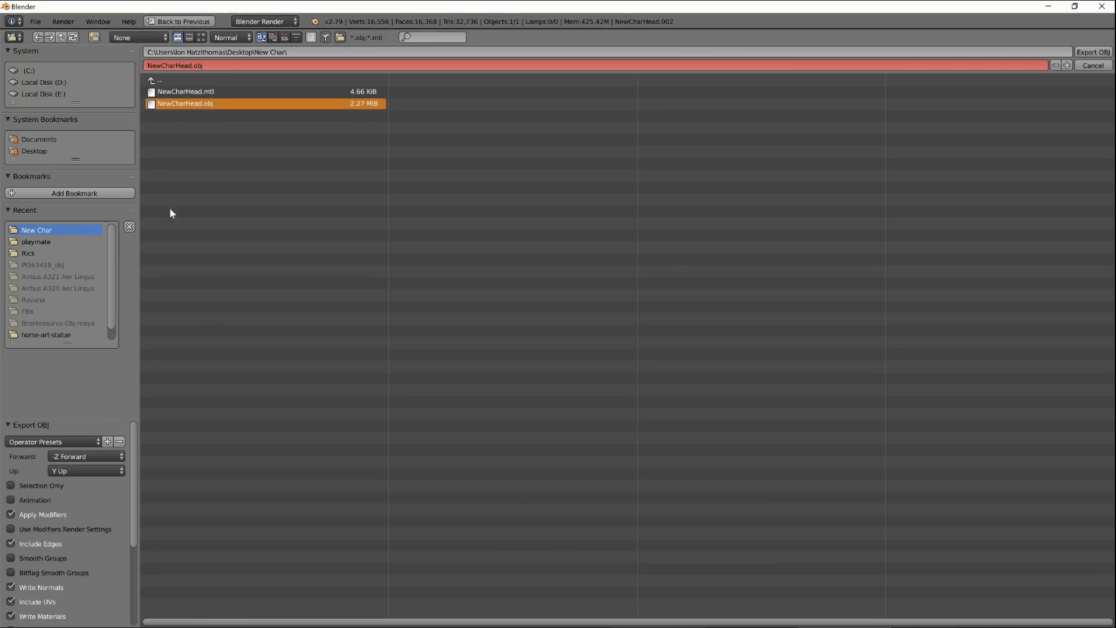
pyautogui.click(1101, 53)
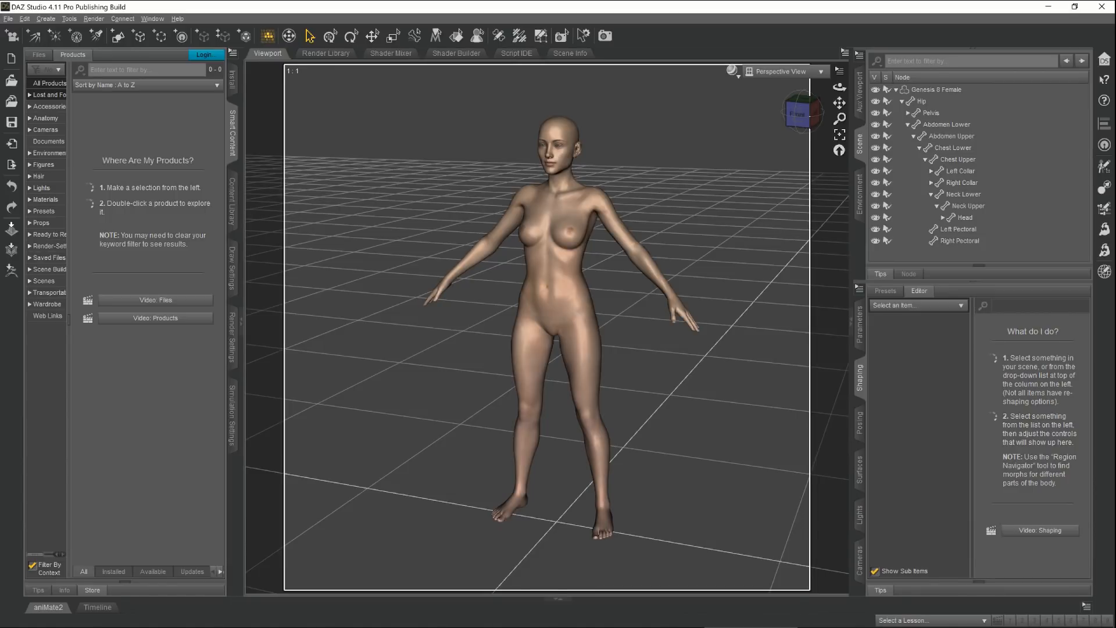
# Step: Switch to DAZ Studio and restore the Genesis 8 Female figure to its default shape
pyautogui.click(948, 92)
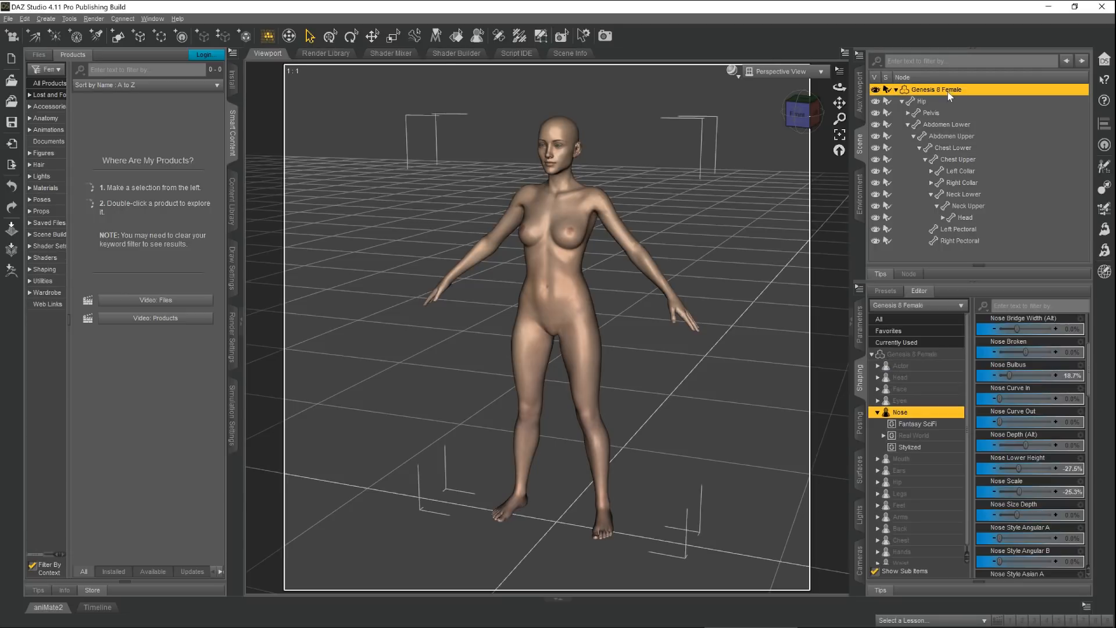
pyautogui.click(25, 19)
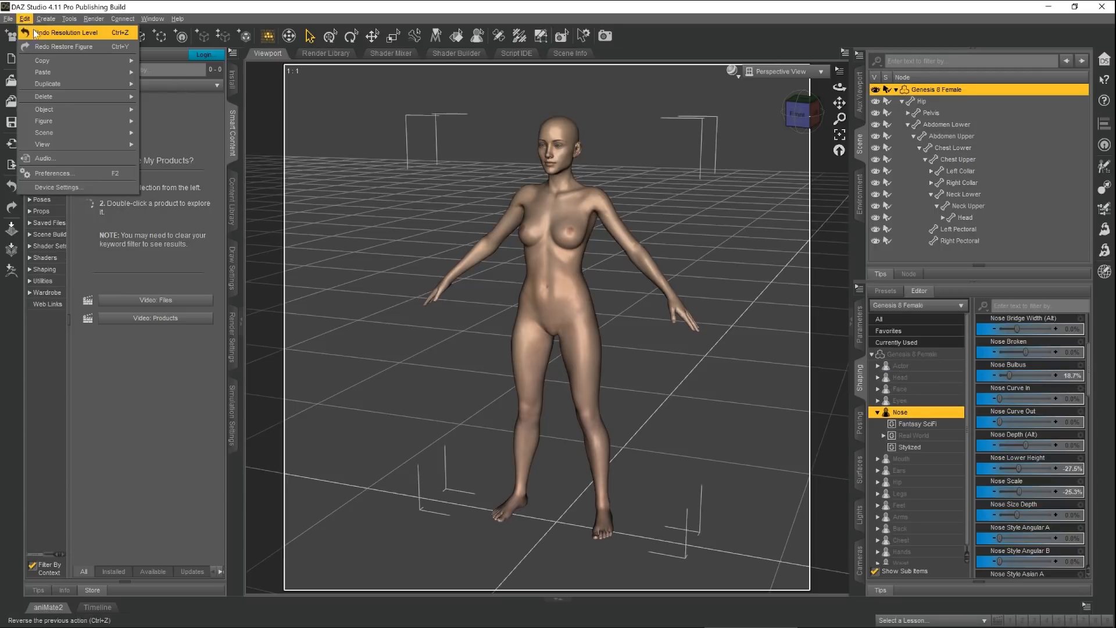
pyautogui.moveTo(66, 125)
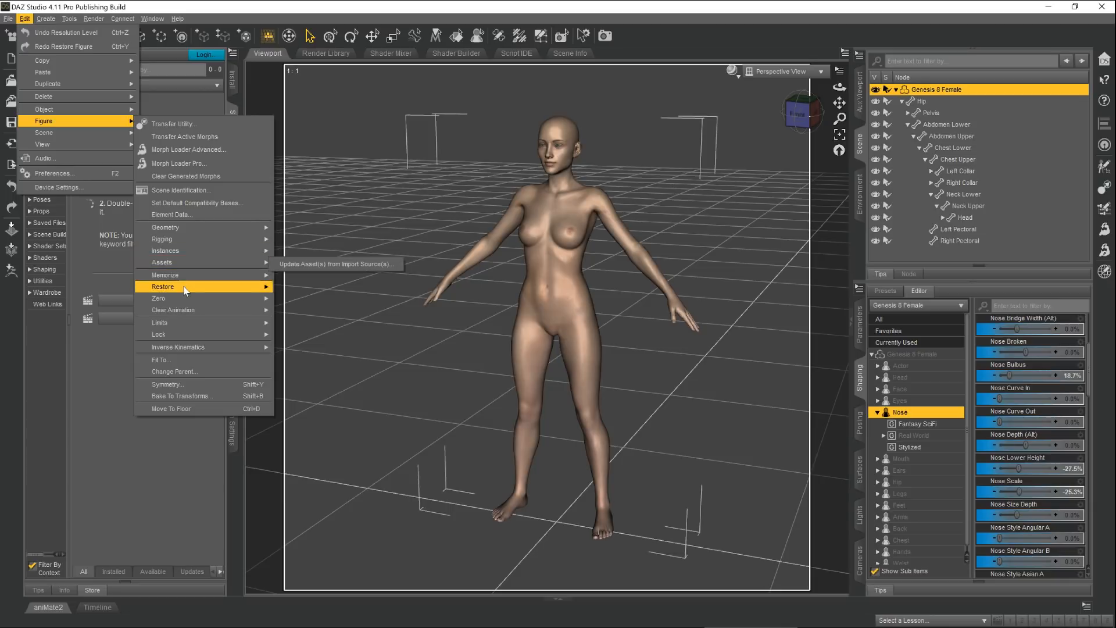
pyautogui.moveTo(256, 287)
pyautogui.click(291, 290)
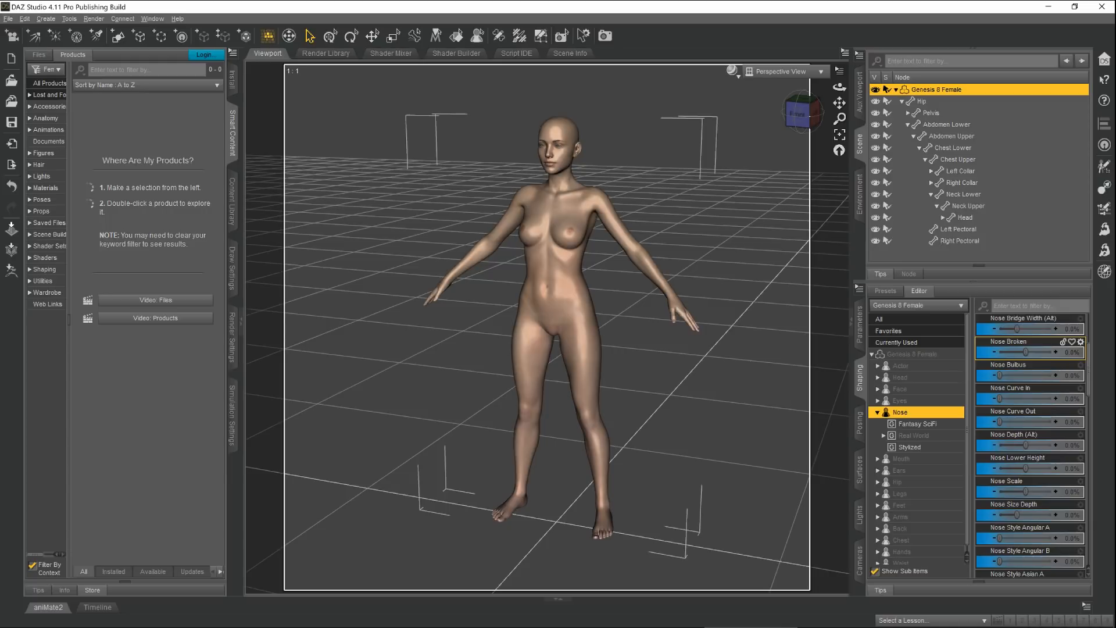
# Step: Set the Genesis 8 Female figure's mesh Resolution Level to Base
pyautogui.click(860, 324)
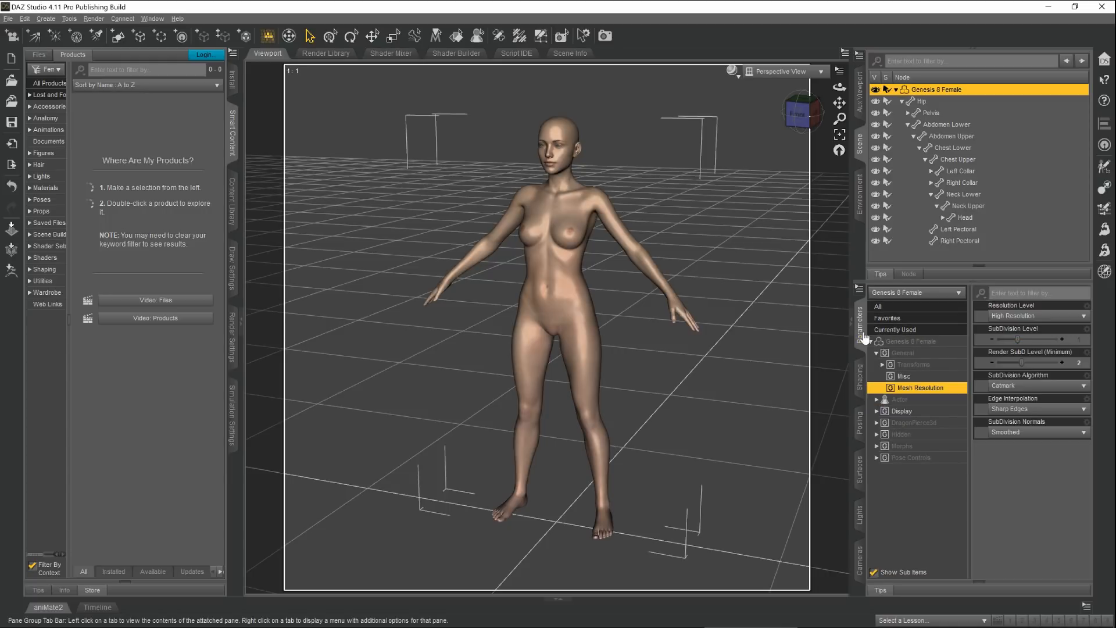
pyautogui.click(1042, 317)
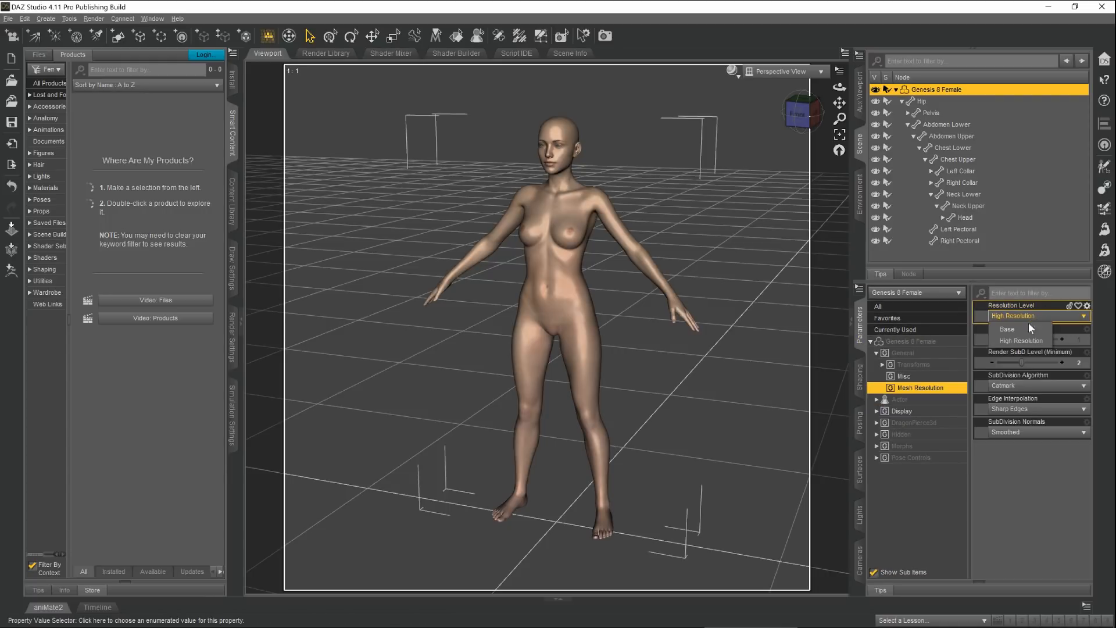
pyautogui.click(1027, 328)
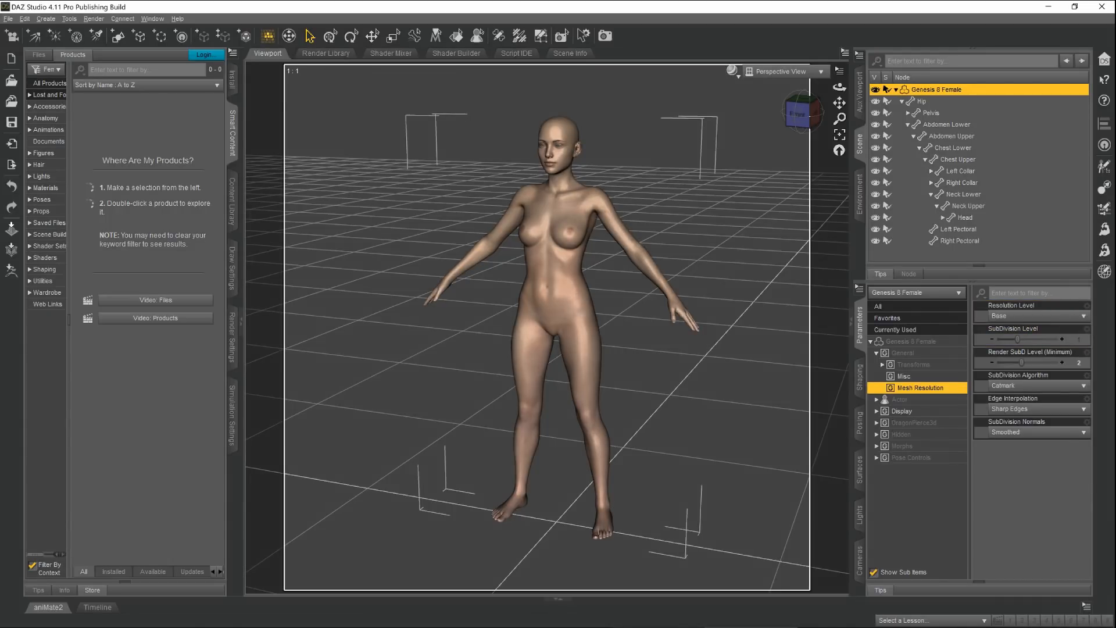
# Step: Shape the waist with Abdomen Width at -53.8%, Waist Frontback at -36.3% and Waist Size at 24.2%, and adjust Waist Handles 1
pyautogui.click(860, 378)
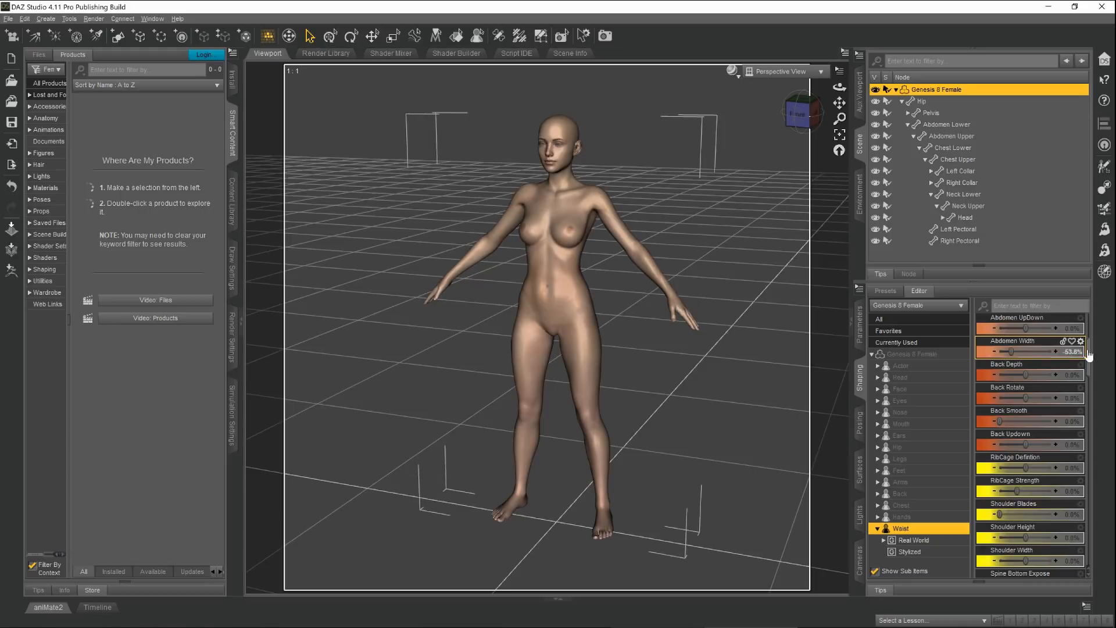
pyautogui.scroll(-10, 1025, 374)
pyautogui.scroll(-10, 1012, 407)
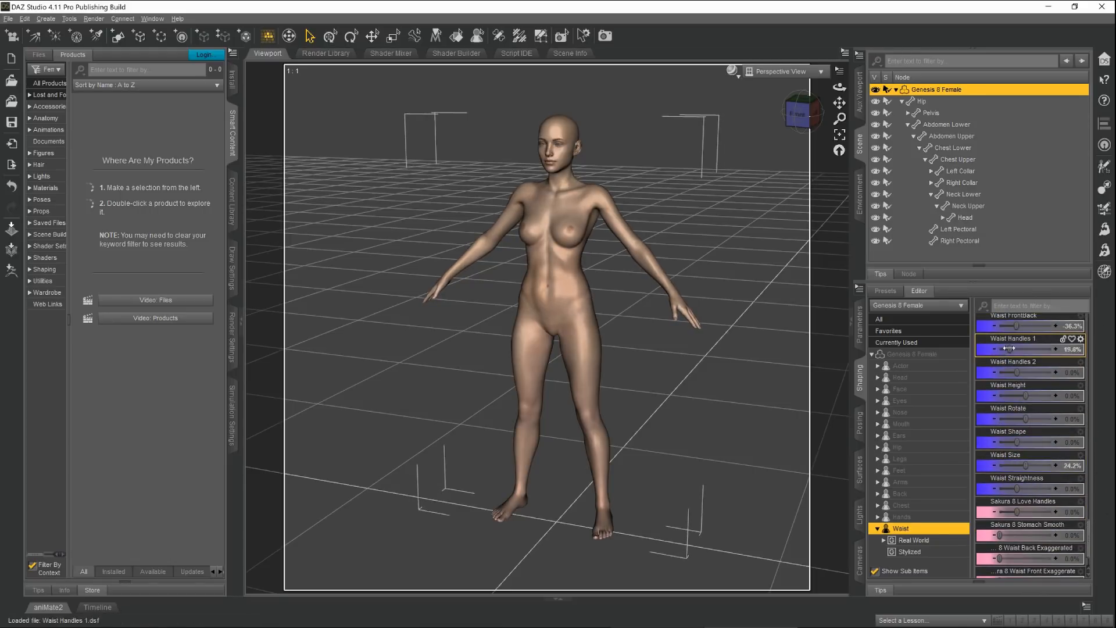
# Step: Shape the chest with Breasts Pointed at 15.4%, Breasts Style Snoopy B at 15.4% and Breasts Scale at -53.8%
pyautogui.scroll(-15, 1018, 419)
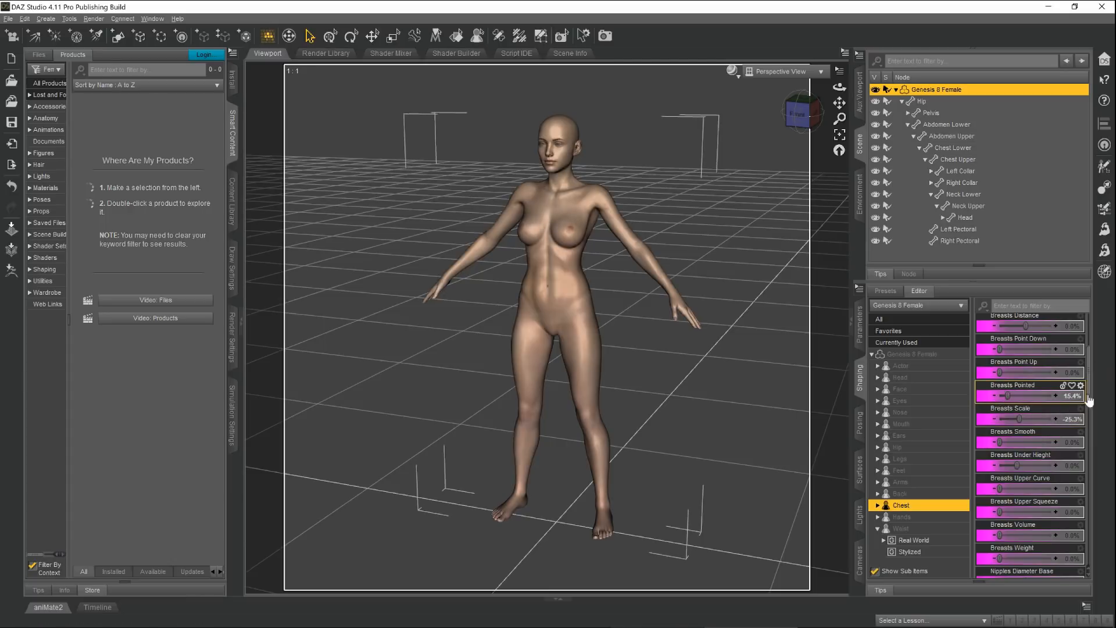
pyautogui.scroll(-10, 1019, 419)
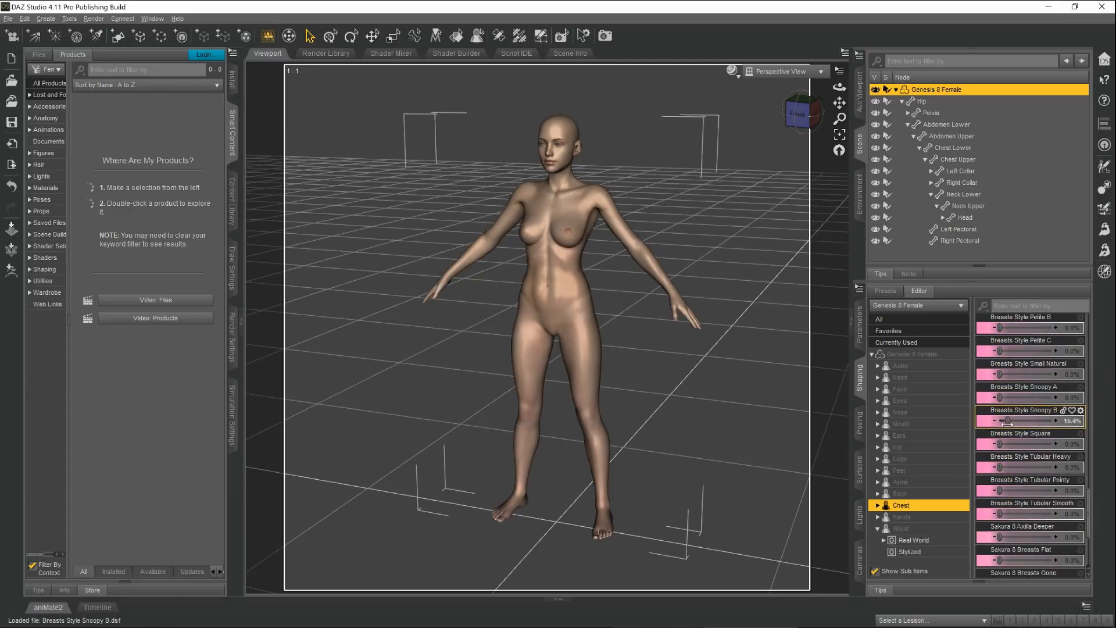
pyautogui.scroll(5, 1014, 407)
pyautogui.moveTo(1018, 365); pyautogui.dragTo(1021, 365)
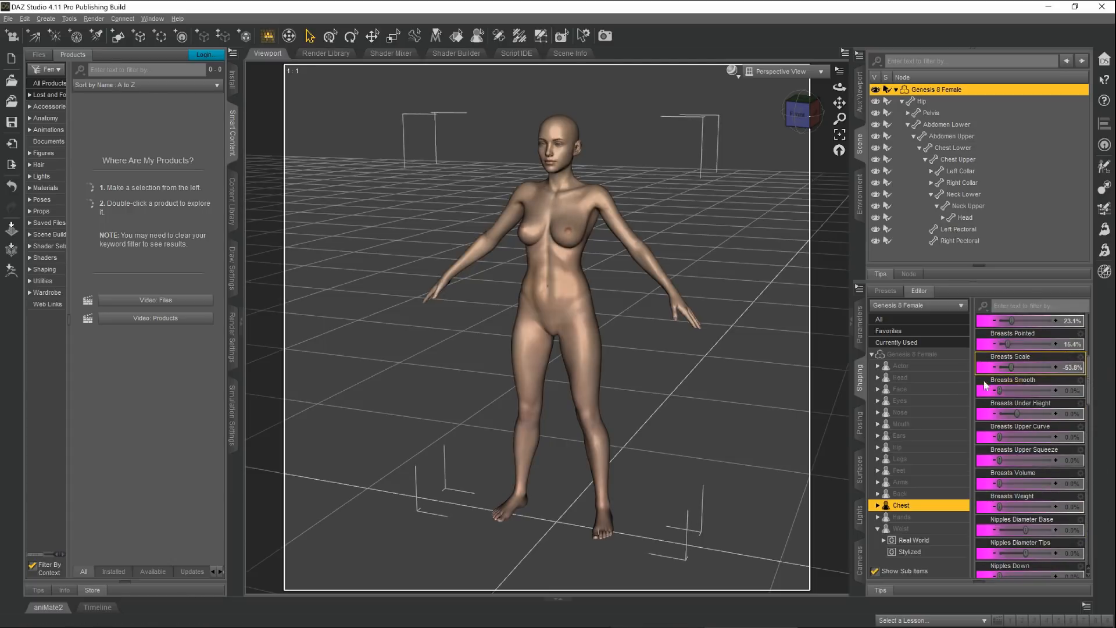
# Step: Shape the legs with Thigh Inner 1 at 27.5% and Thigh Muscular at 37.4%
pyautogui.click(911, 459)
pyautogui.scroll(5, 1089, 403)
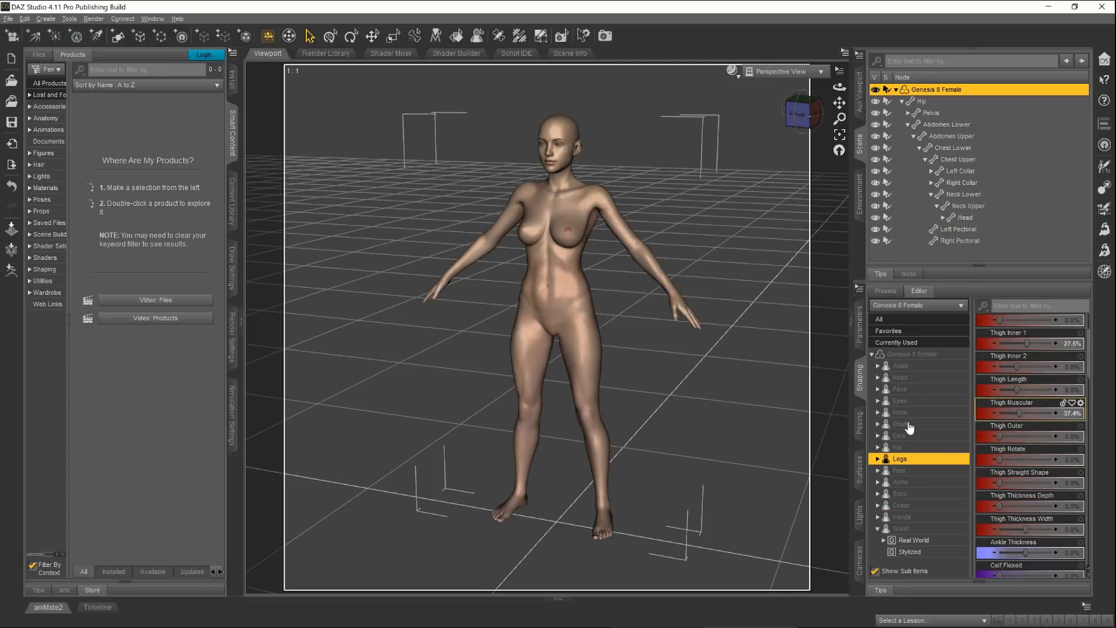
pyautogui.scroll(1, 1029, 393)
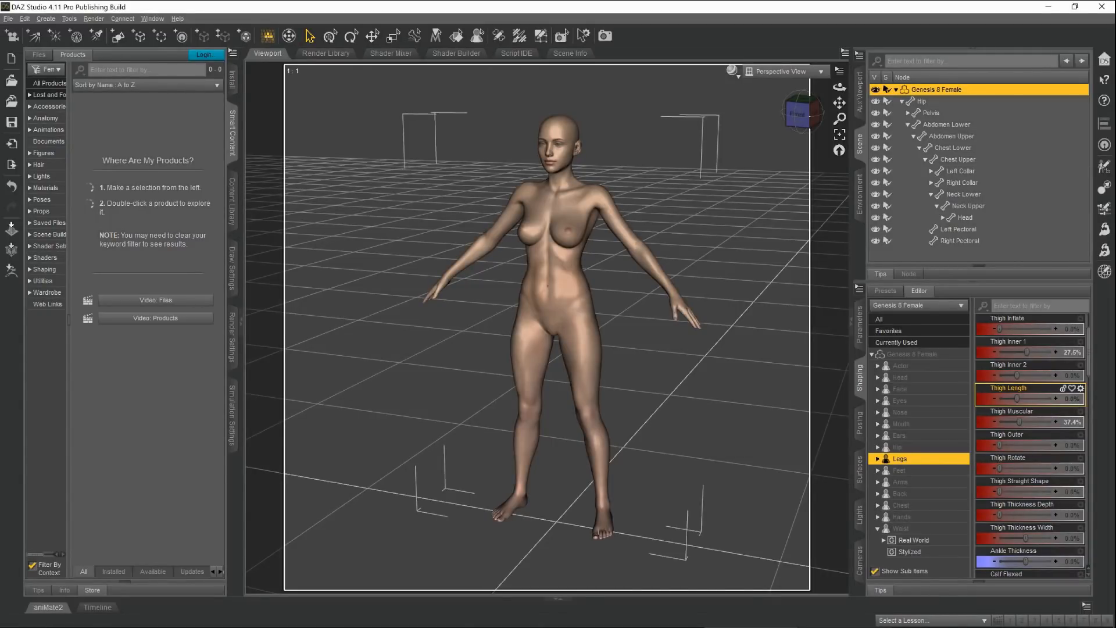
# Step: Export the figure as the Wavefront Object file NewCharBody in the New Char folder, using the Poser (1 unit = 8ft) scale
pyautogui.click(8, 18)
pyautogui.click(43, 153)
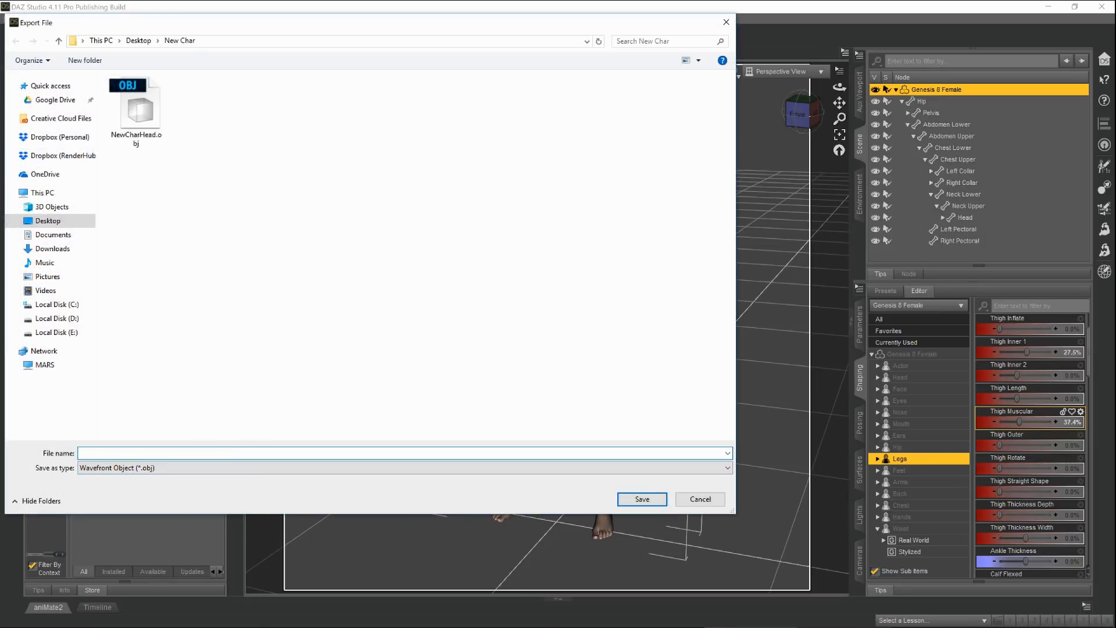
pyautogui.write('NewChar')
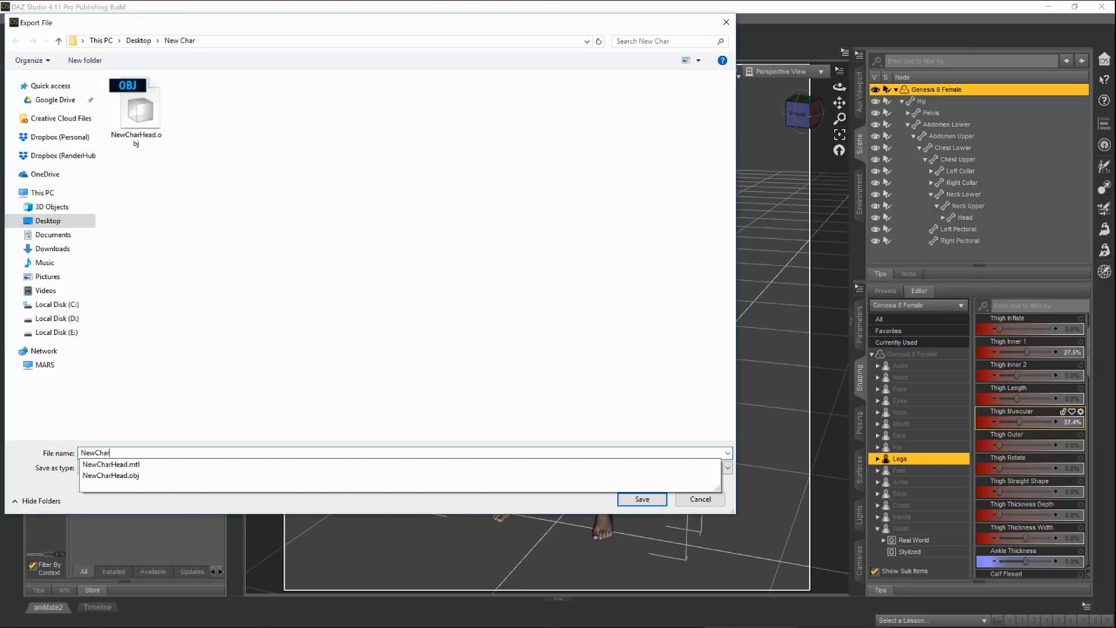
pyautogui.write('Body')
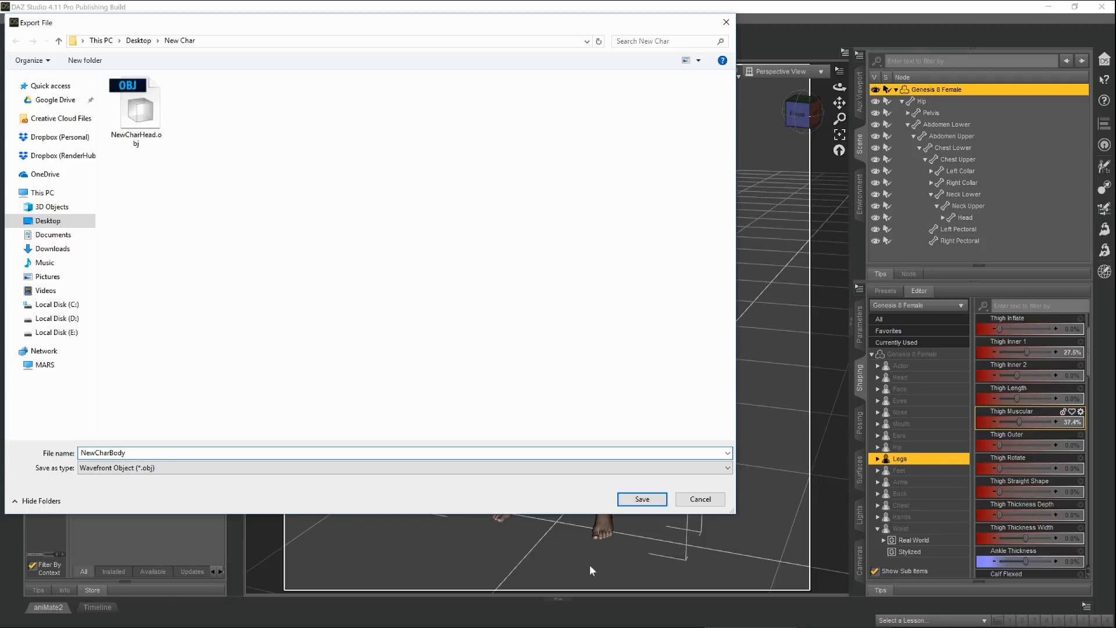
pyautogui.click(640, 498)
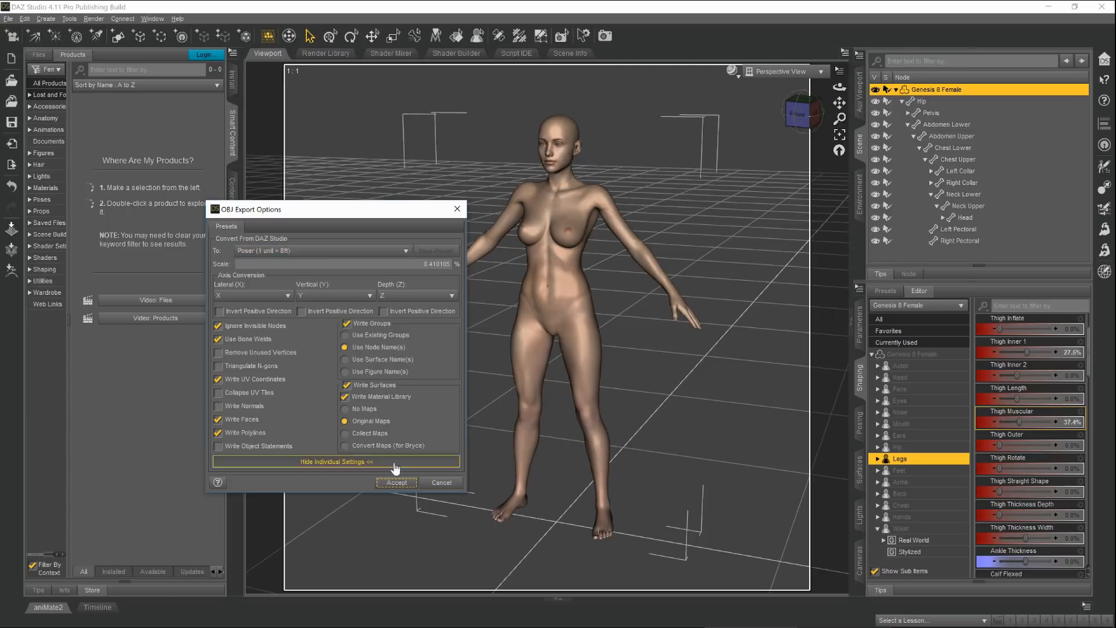
pyautogui.click(395, 482)
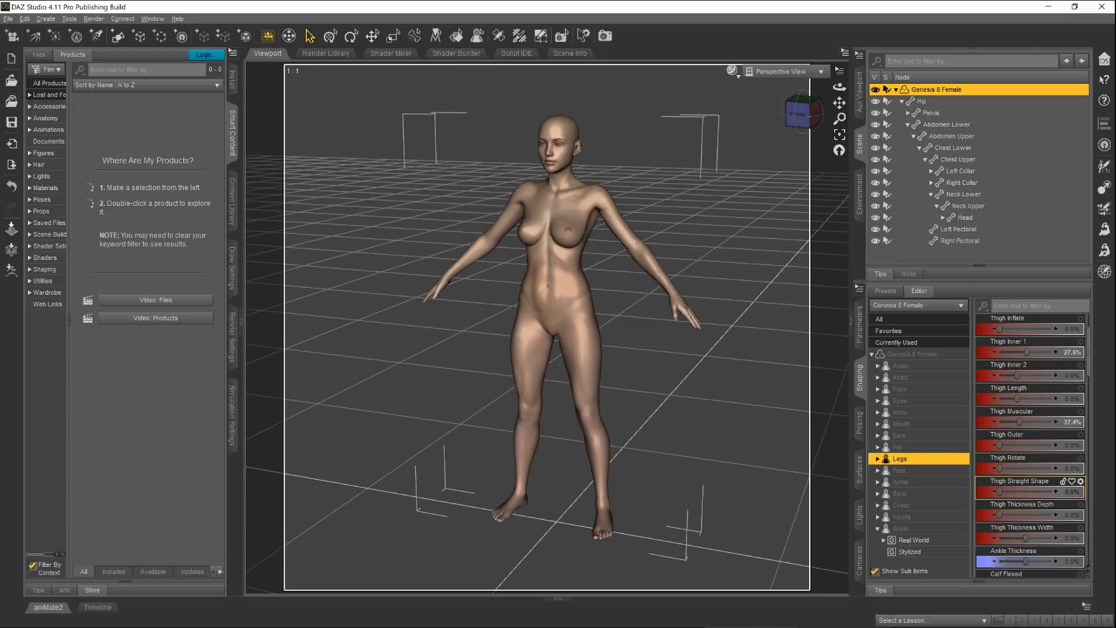
# Step: Start a new scene, filter the Figures content by "basic" and load Genesis 8 Basic Female
pyautogui.click(8, 19)
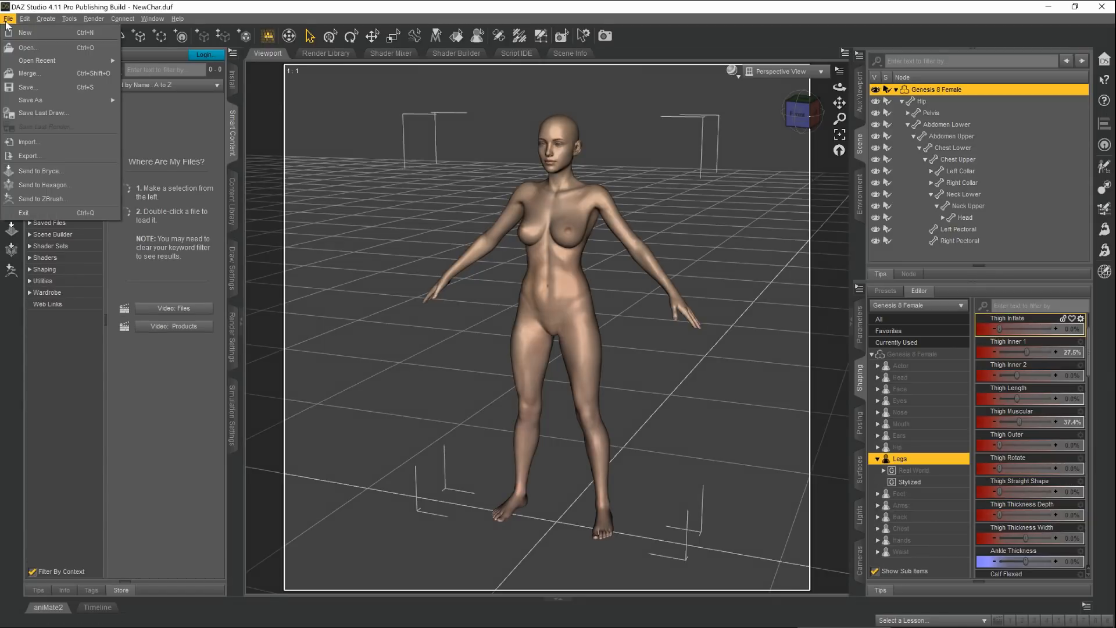
pyautogui.click(12, 35)
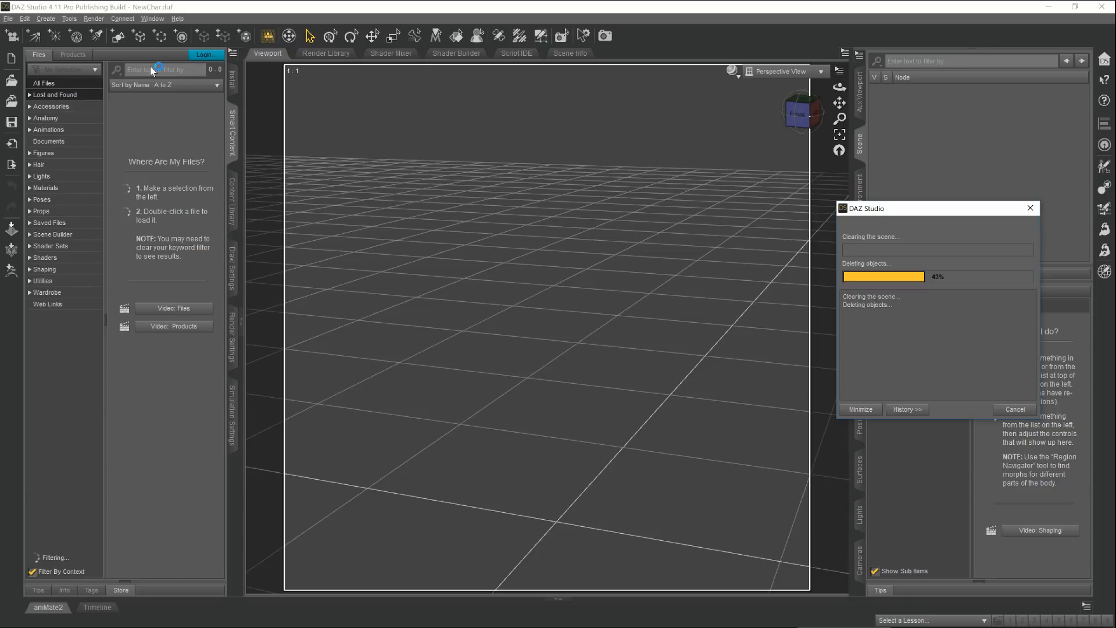
pyautogui.click(153, 70)
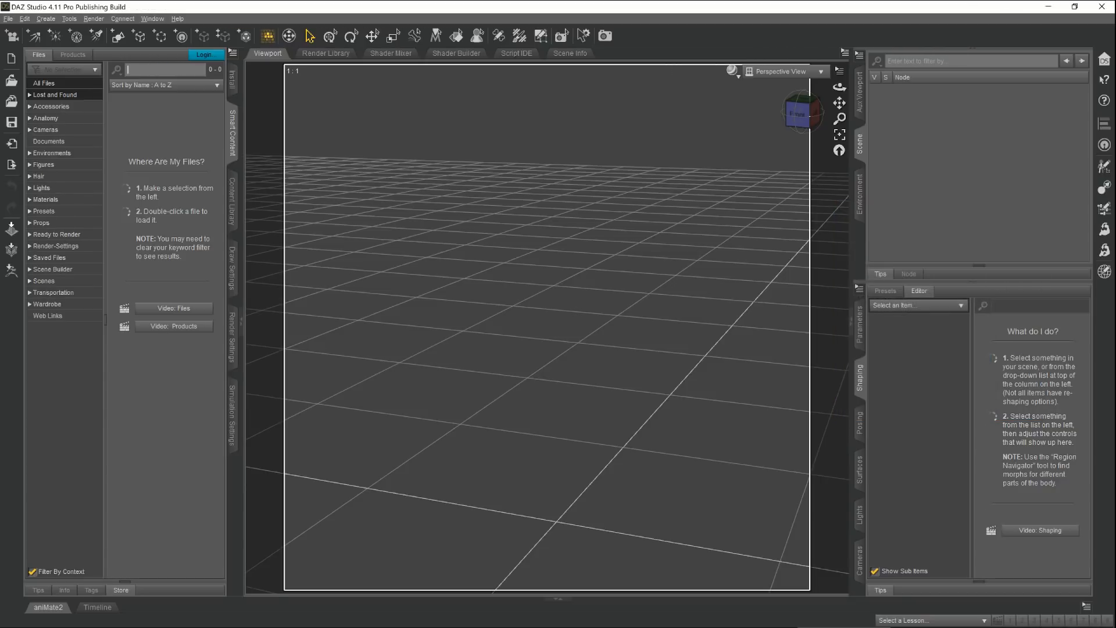
pyautogui.write('basic')
pyautogui.click(56, 165)
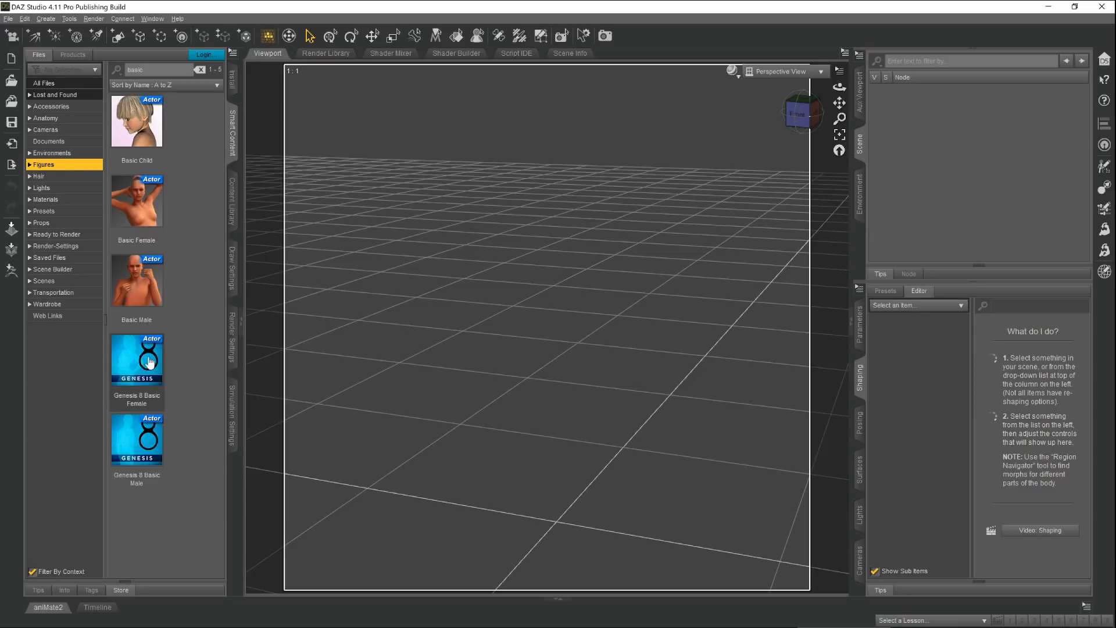
pyautogui.doubleClick(143, 397)
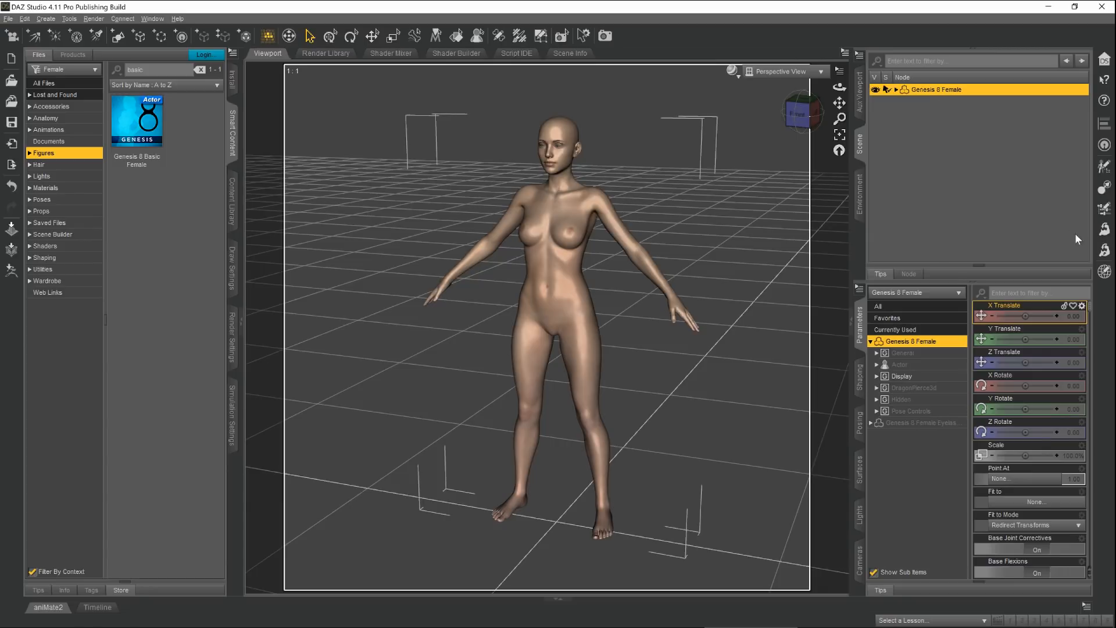
# Step: Load NewCharBody.obj and NewCharHead.obj from the New Char folder as morphs with Morph Loader Pro, using the Poser scale
pyautogui.click(1103, 251)
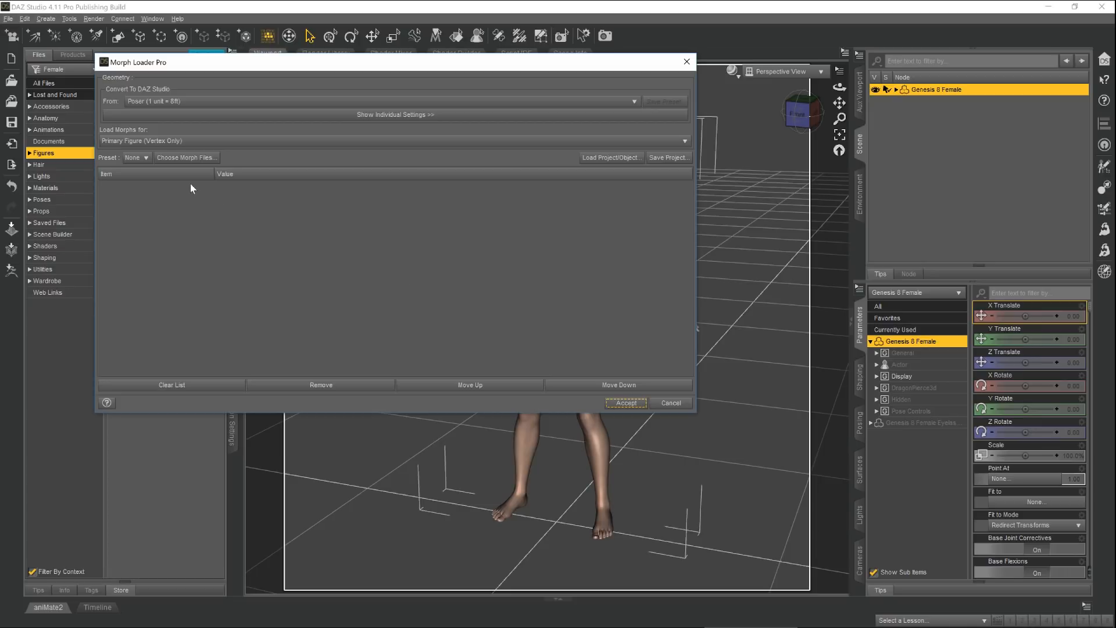
pyautogui.click(174, 159)
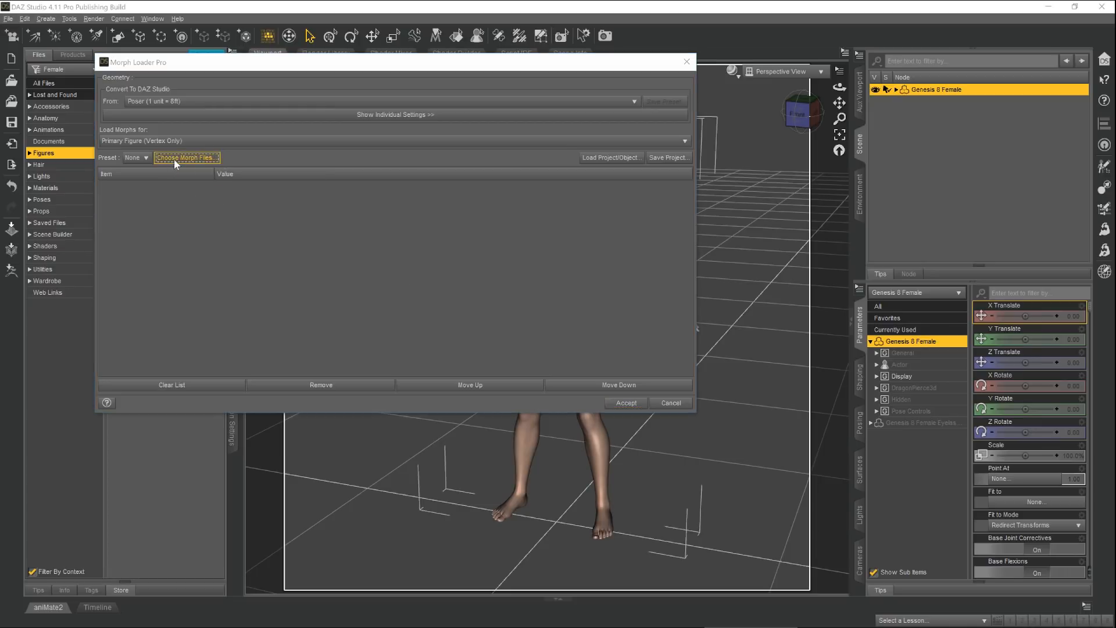
pyautogui.click(314, 169)
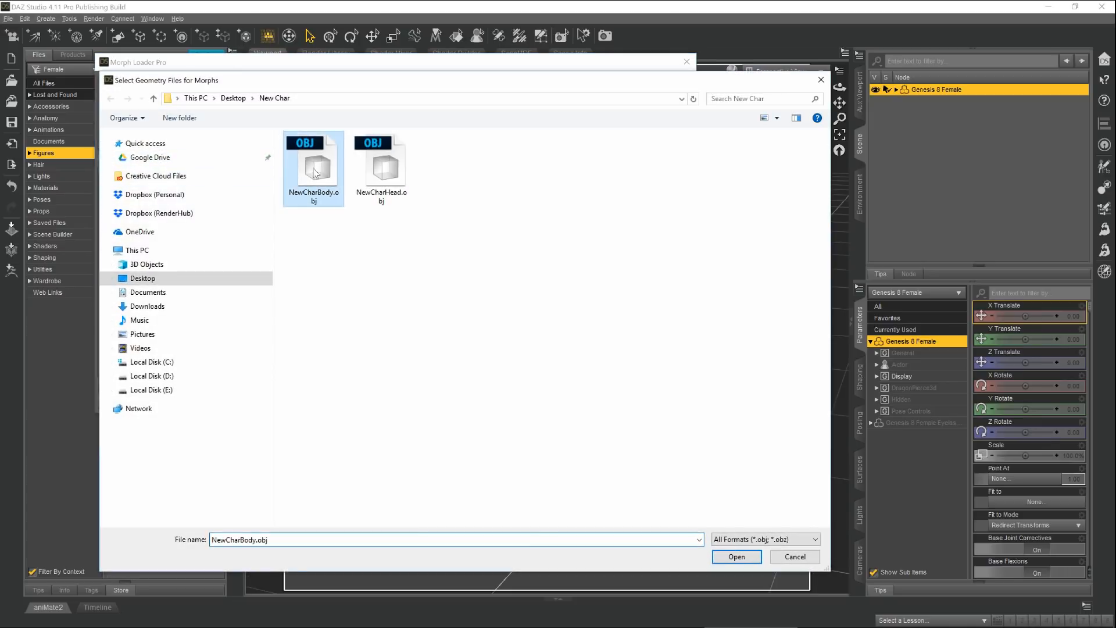
pyautogui.keyDown('ctrl'); pyautogui.click(381, 169); pyautogui.keyUp('ctrl')
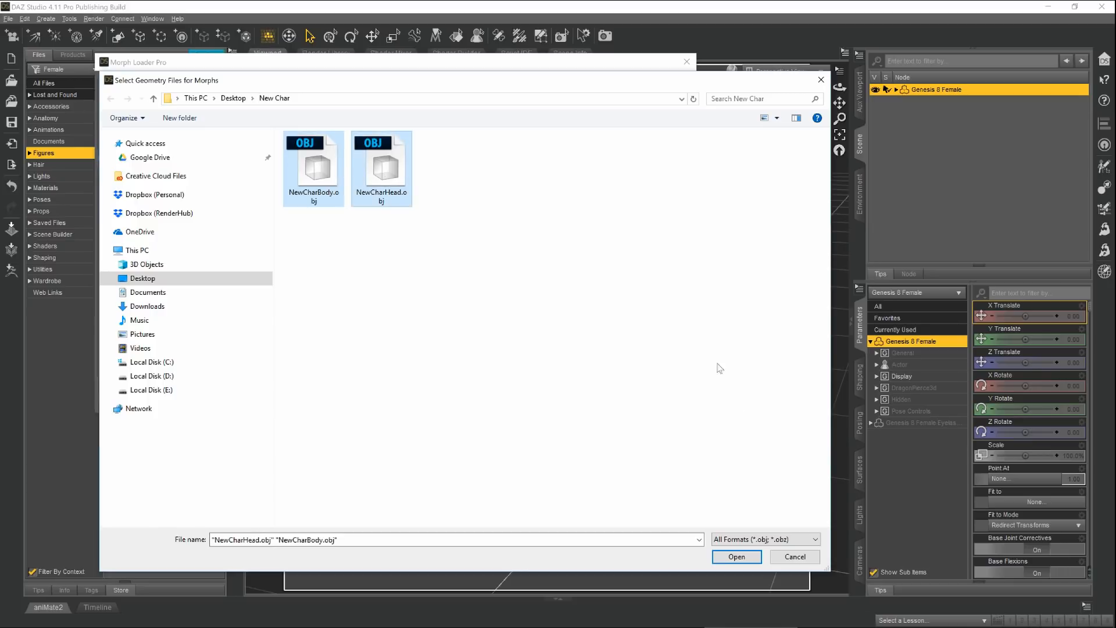
pyautogui.click(737, 556)
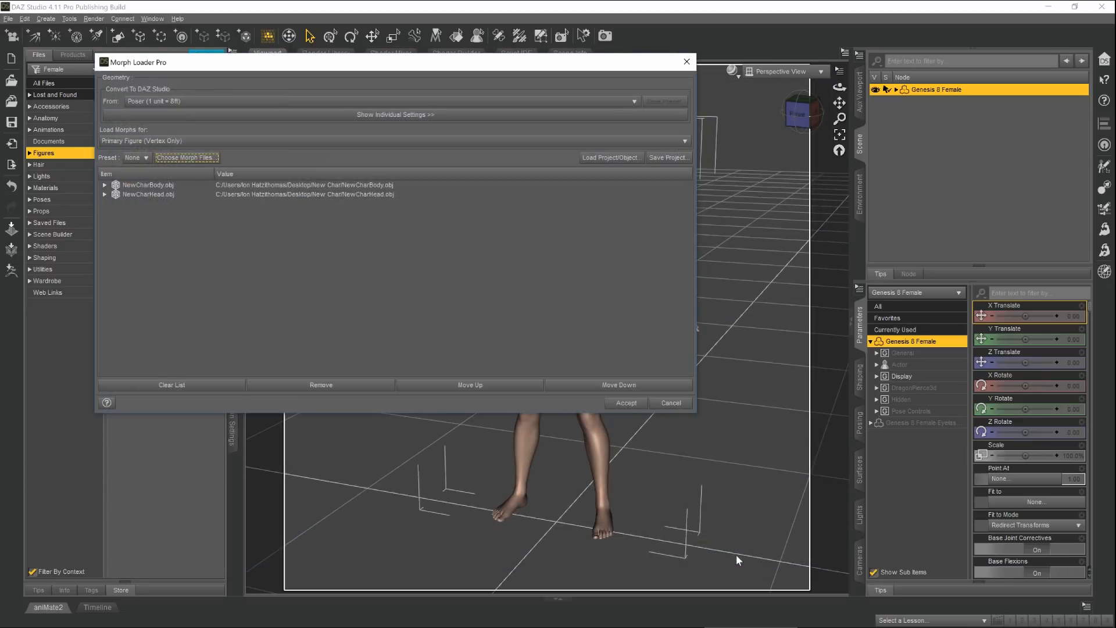
pyautogui.click(619, 401)
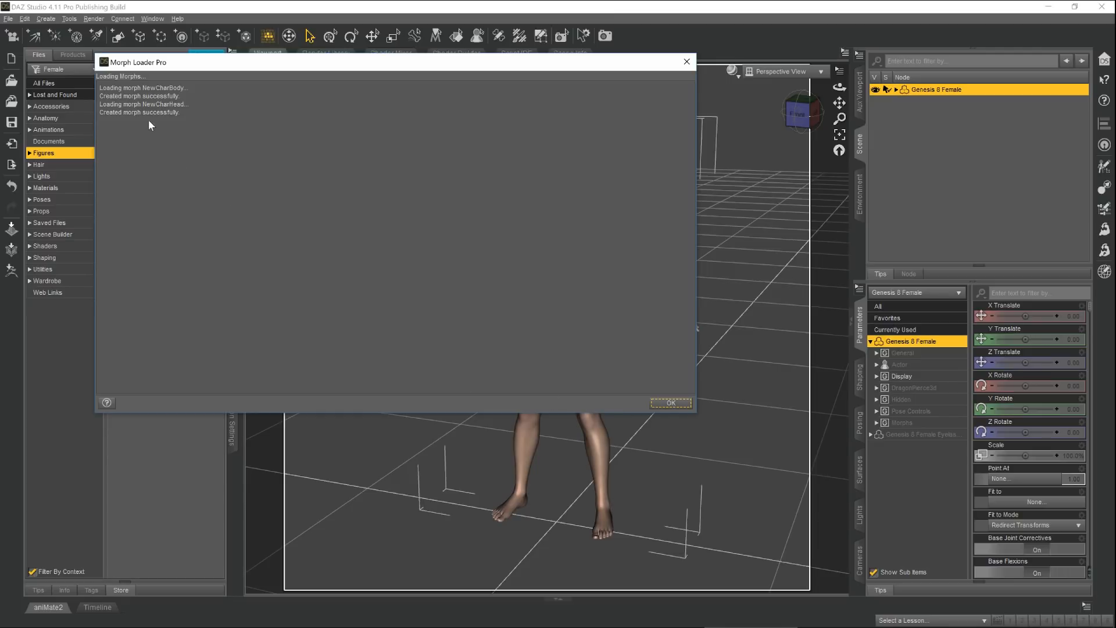
pyautogui.click(672, 402)
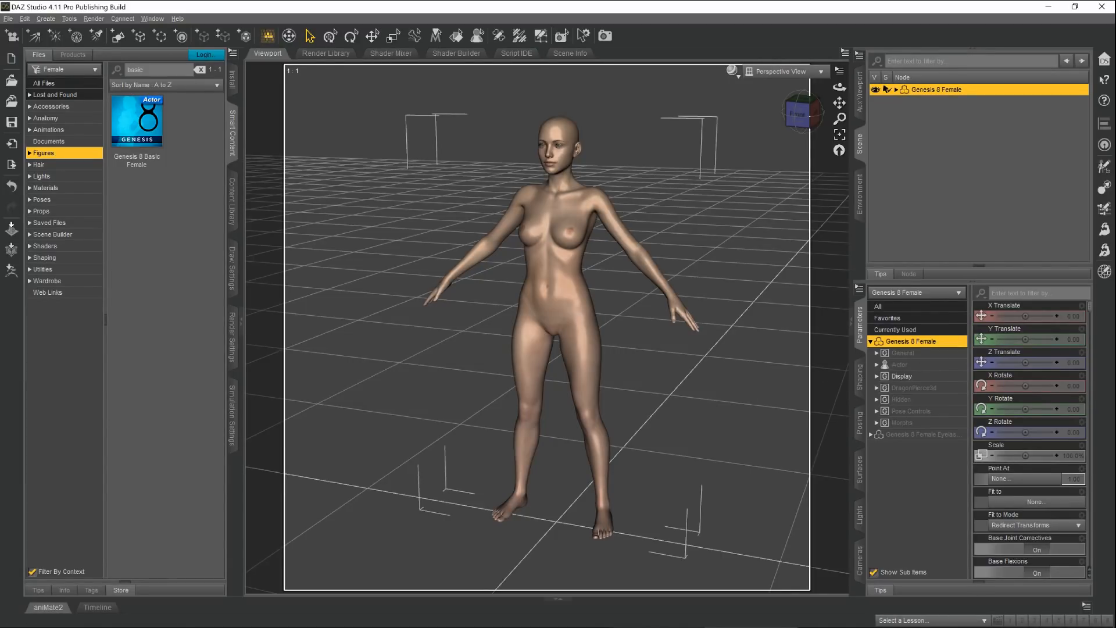
# Step: Set the loaded NewCharBody and NewCharHead morphs to 100%
pyautogui.click(877, 423)
pyautogui.click(930, 435)
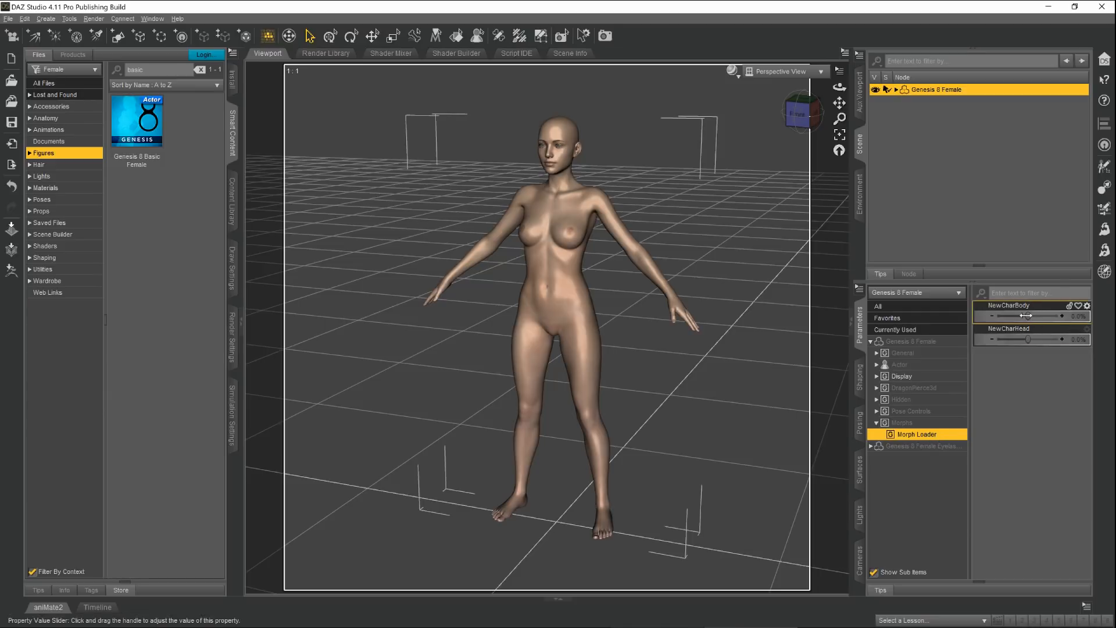
pyautogui.moveTo(1028, 316); pyautogui.dragTo(1060, 339)
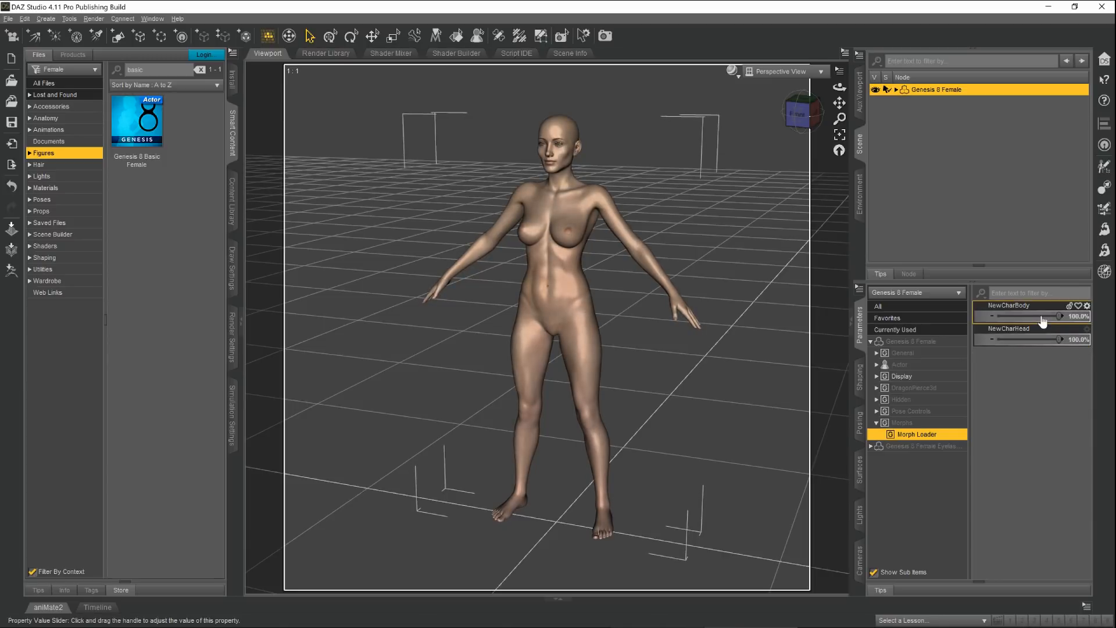
# Step: Change the NewCharHead morph's name and label to New Character Head in its parameter settings
pyautogui.click(1089, 308)
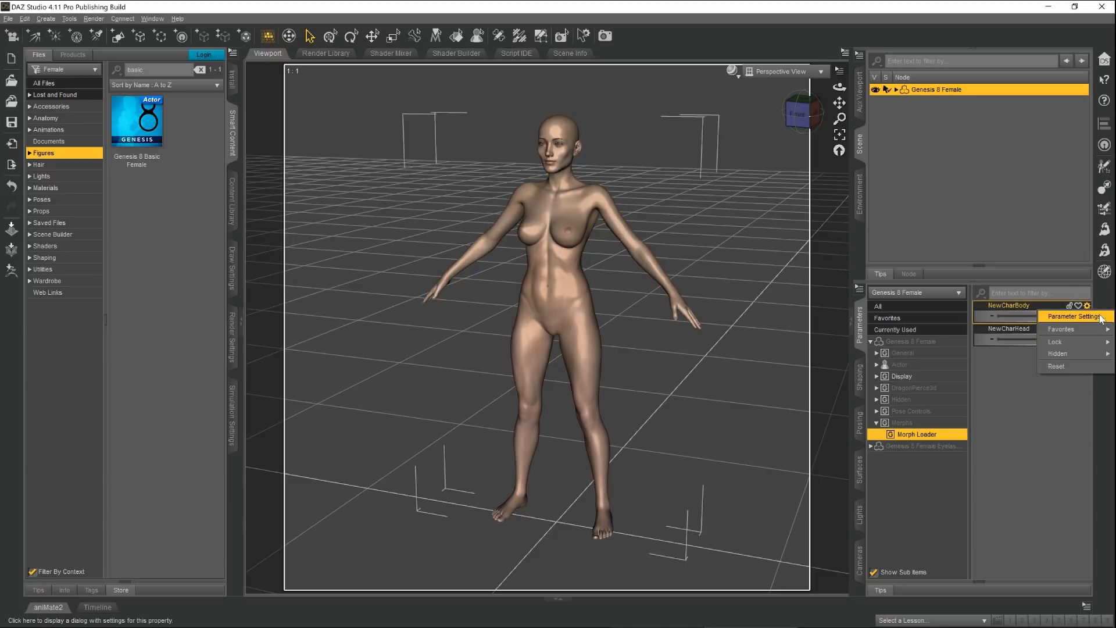
pyautogui.click(1101, 319)
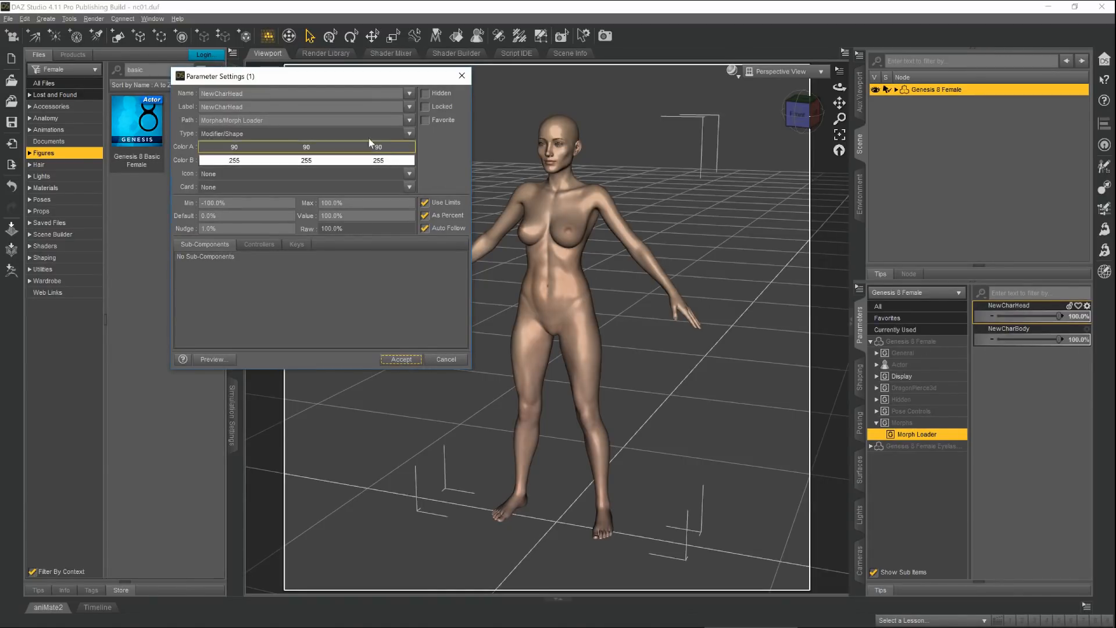
pyautogui.moveTo(201, 93); pyautogui.dragTo(229, 94)
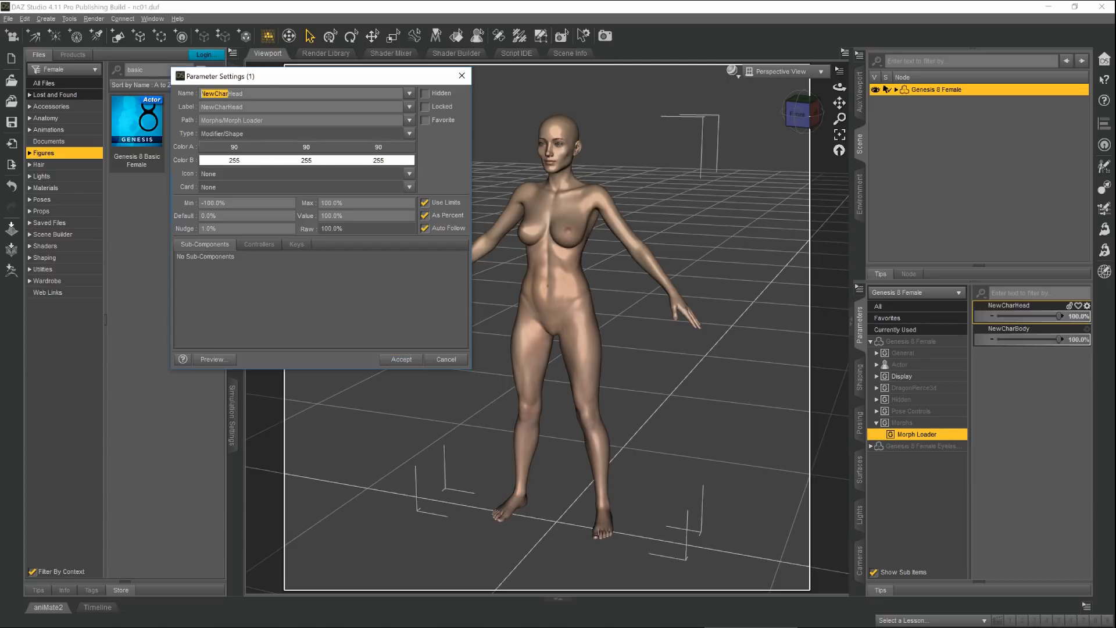
pyautogui.write('New Character')
pyautogui.moveTo(201, 107); pyautogui.dragTo(229, 107)
pyautogui.write('New Character')
# Step: Give the head morph the pink Color A 255, 0, 128 and set its minimum to 0
pyautogui.click(261, 147)
pyautogui.click(305, 182)
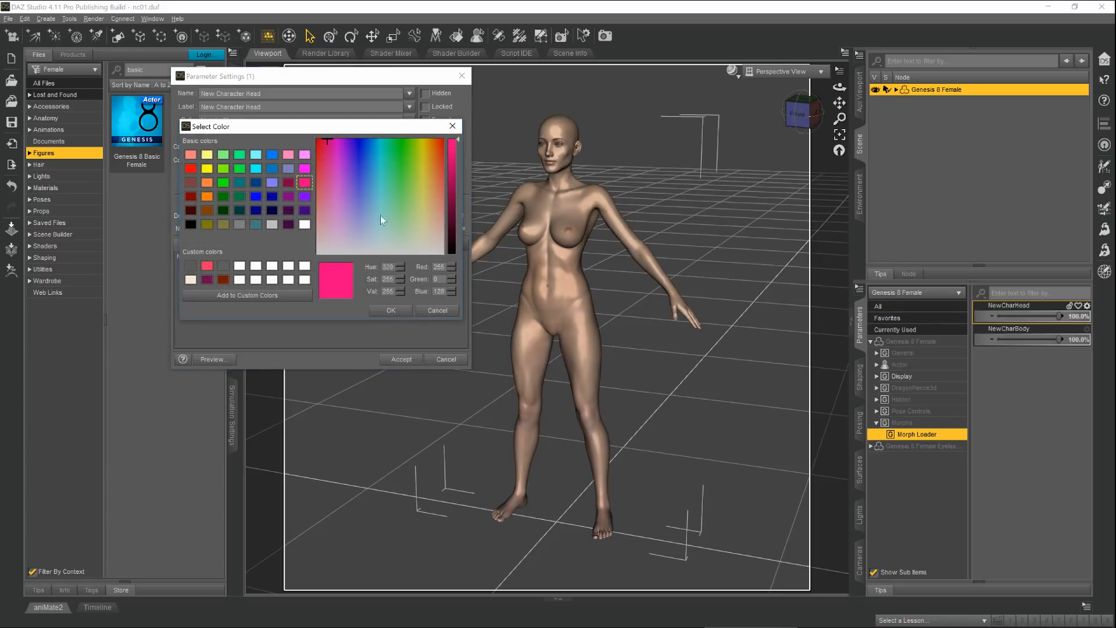
pyautogui.click(391, 310)
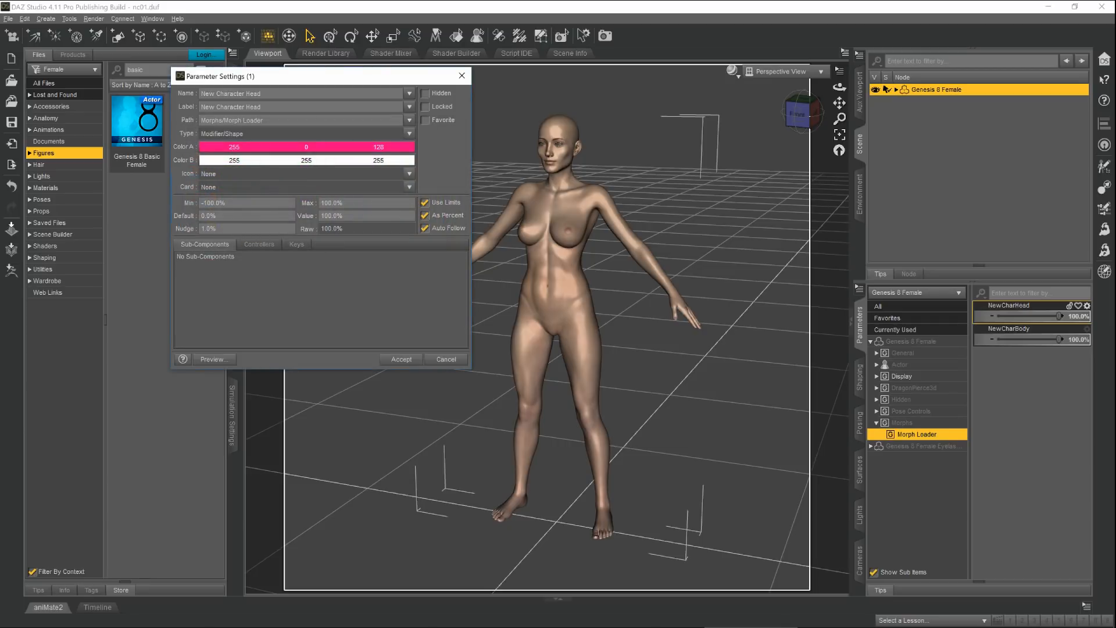
pyautogui.click(213, 203)
pyautogui.write('0')
pyautogui.click(401, 359)
# Step: Change the NewCharBody morph's name and label to New Character Body and set its Color A to pink 255, 0, 128
pyautogui.click(1087, 329)
pyautogui.click(1064, 372)
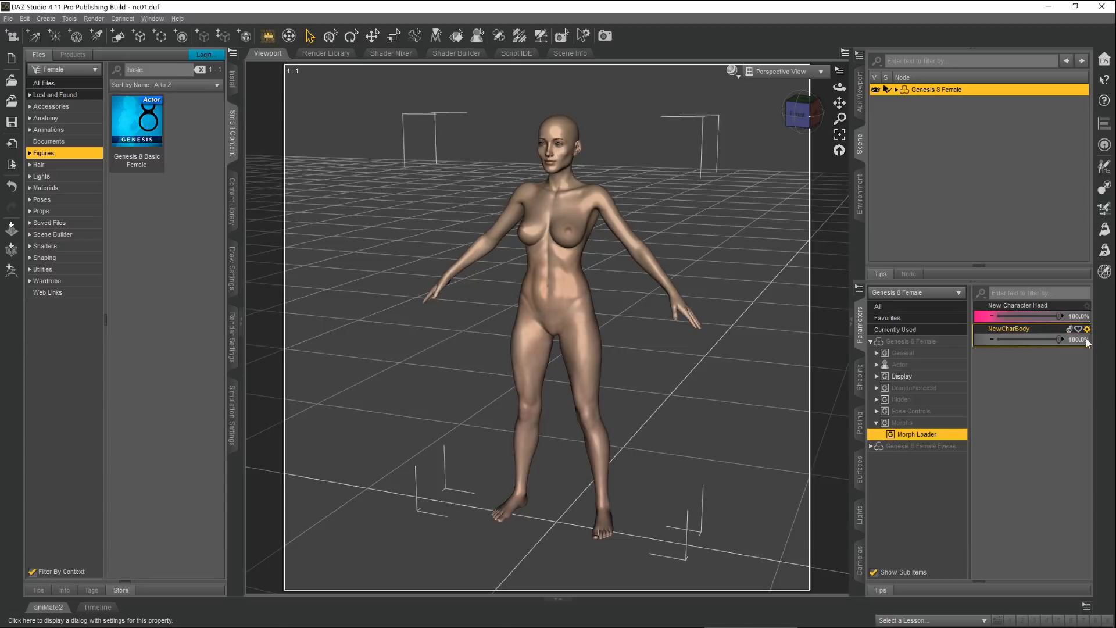
pyautogui.moveTo(201, 94); pyautogui.dragTo(230, 94)
pyautogui.write('New Character')
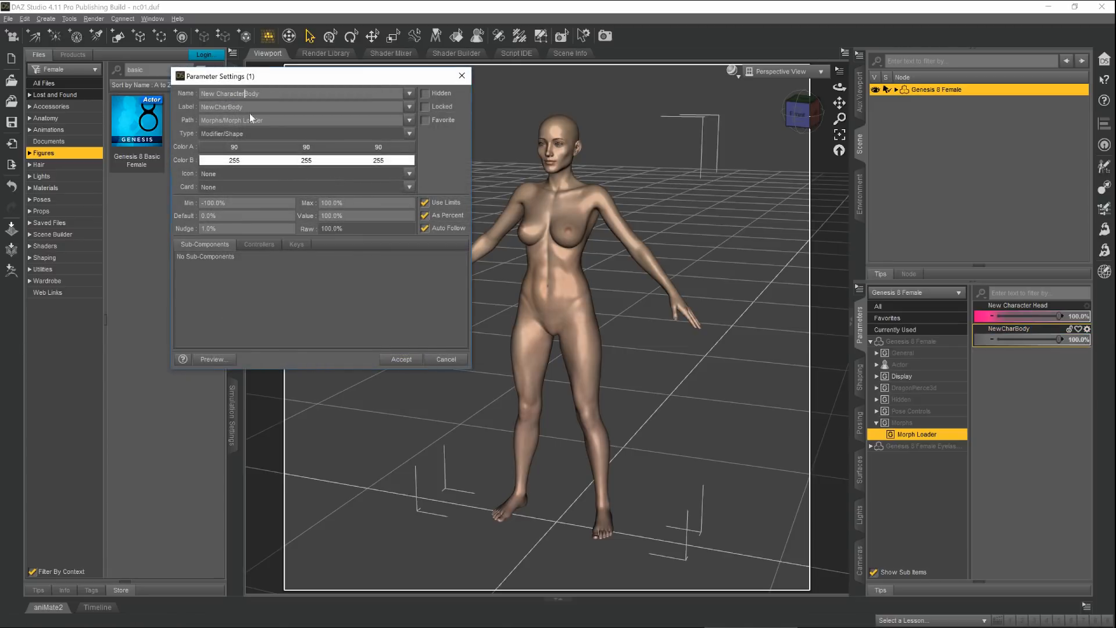
pyautogui.click(258, 147)
pyautogui.click(305, 183)
pyautogui.click(391, 311)
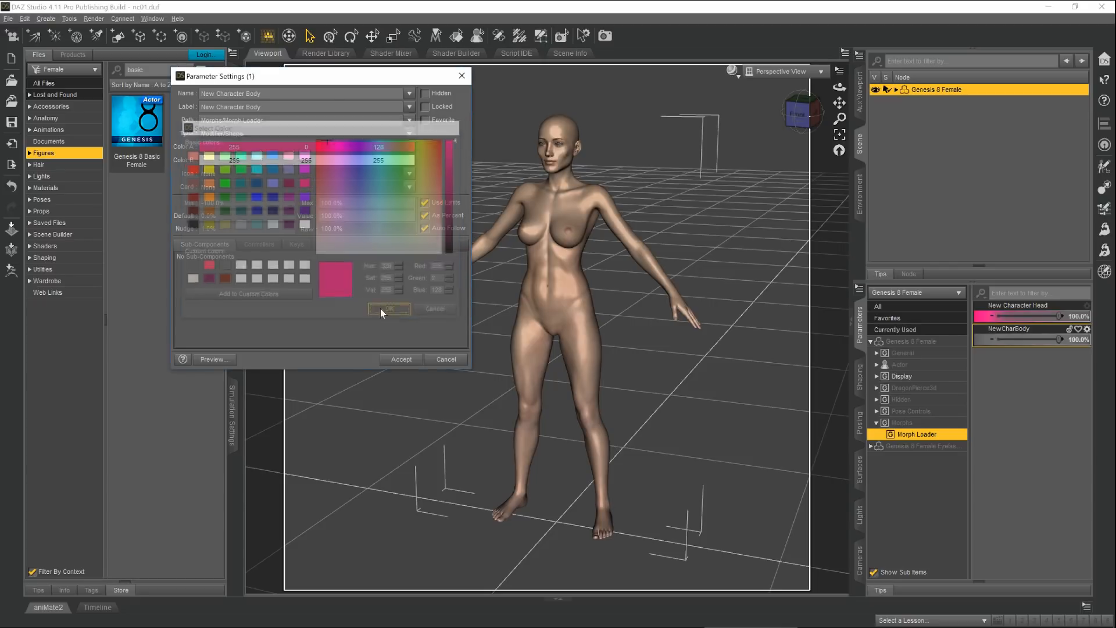
pyautogui.click(386, 358)
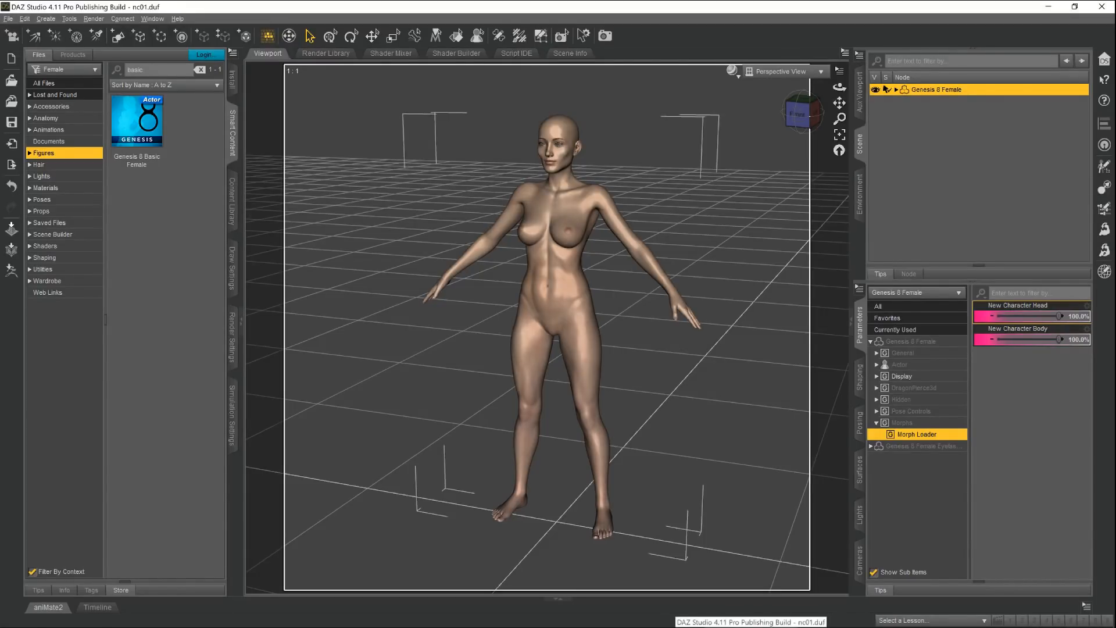
# Step: Enable Edit Mode for the parameters and set New Character Head to 0%
pyautogui.rightClick(1019, 315)
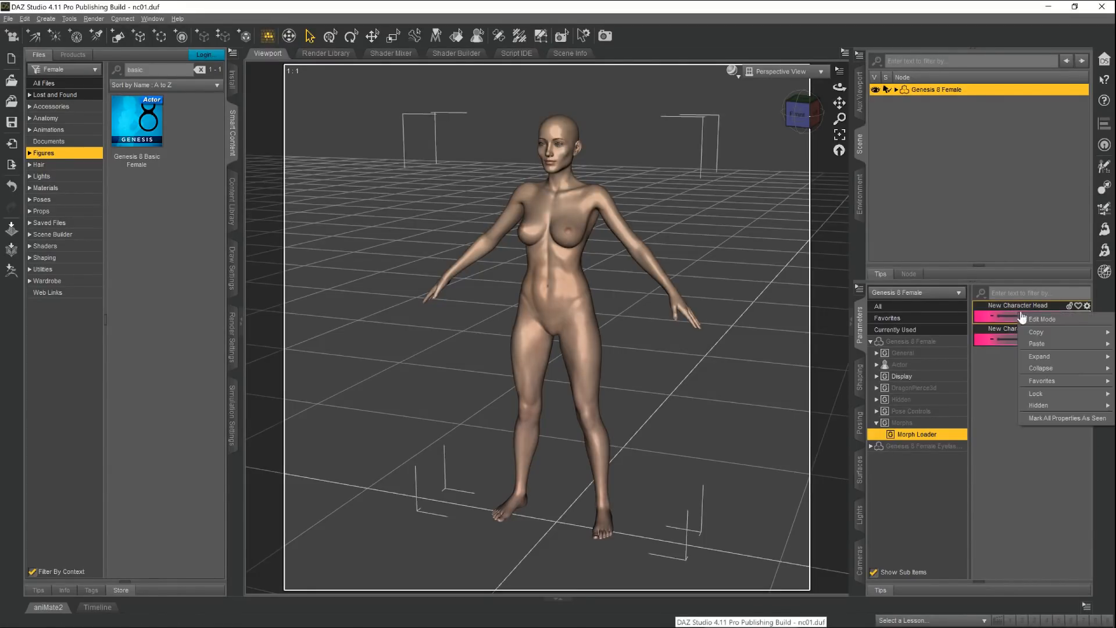
pyautogui.click(1054, 323)
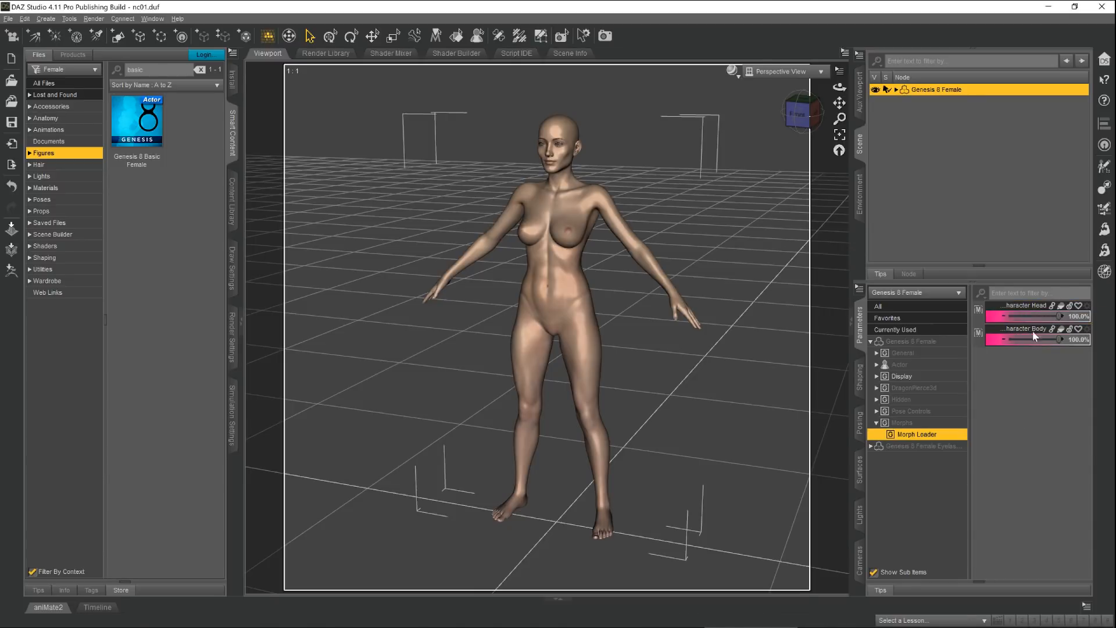
pyautogui.click(1045, 316)
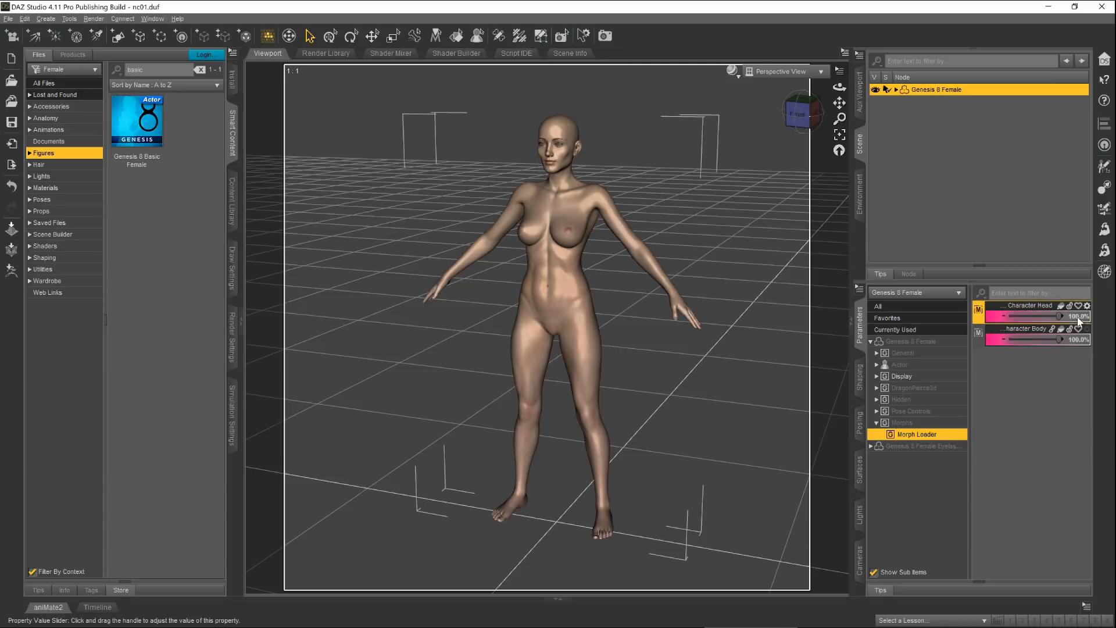
pyautogui.write('0')
pyautogui.press('Return')
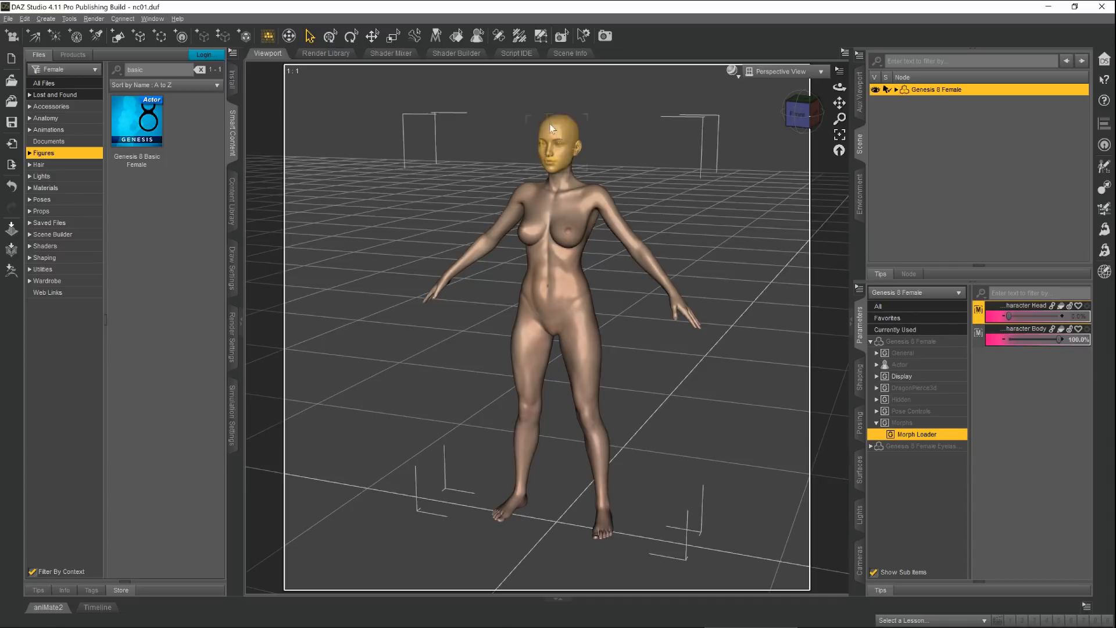
# Step: Adjust the figure's rigging to the New Character Body shape with the Joint Editor tool
pyautogui.click(499, 41)
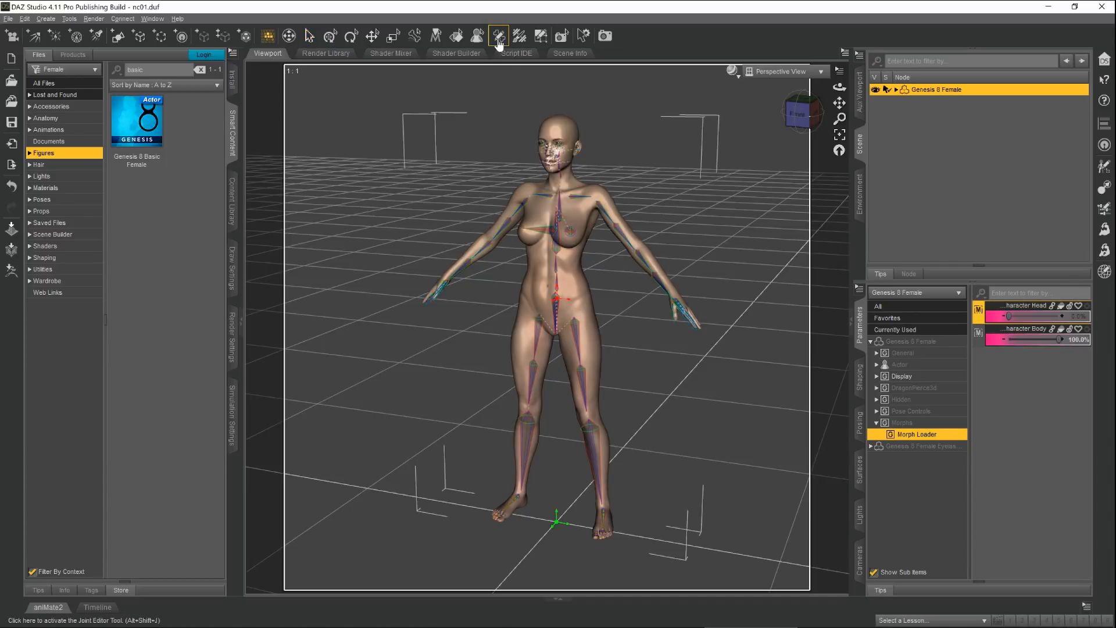
pyautogui.rightClick(568, 215)
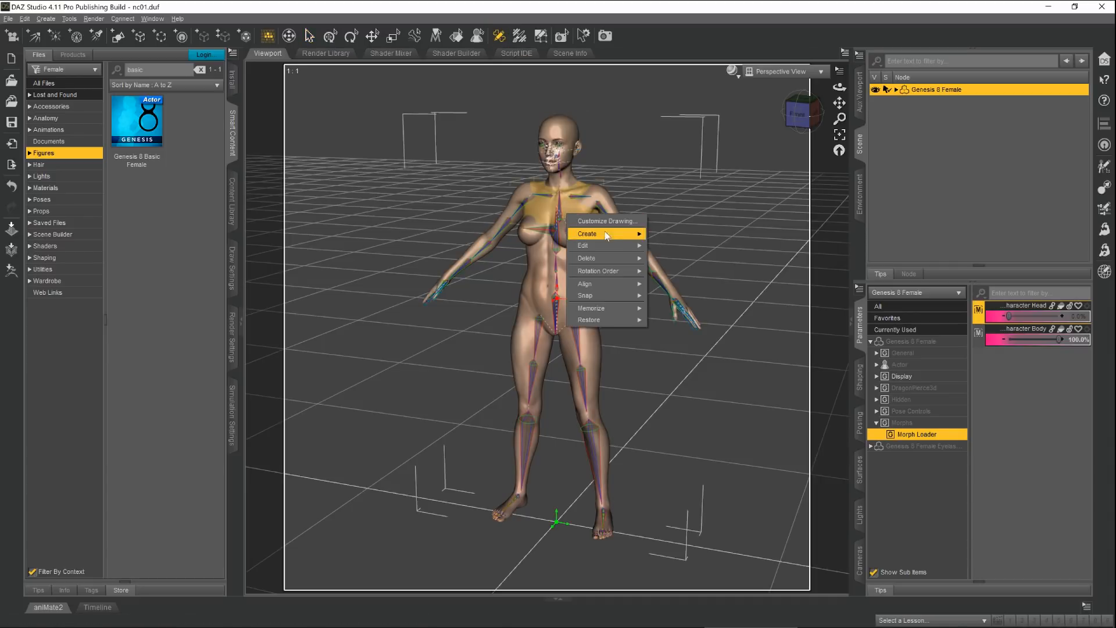
pyautogui.moveTo(608, 246)
pyautogui.click(693, 347)
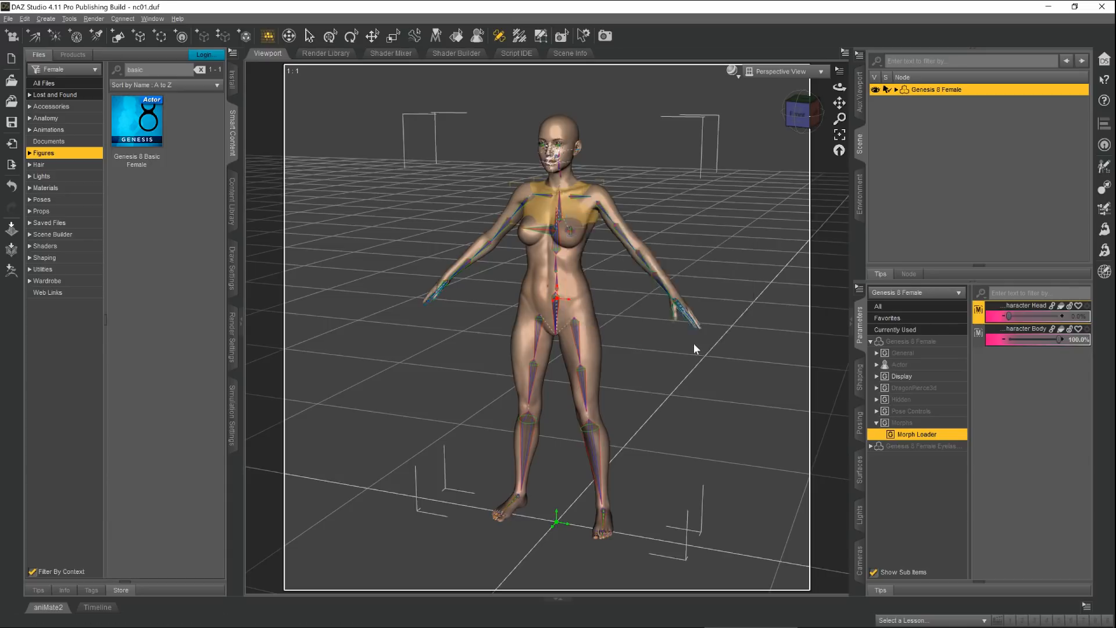
pyautogui.click(857, 500)
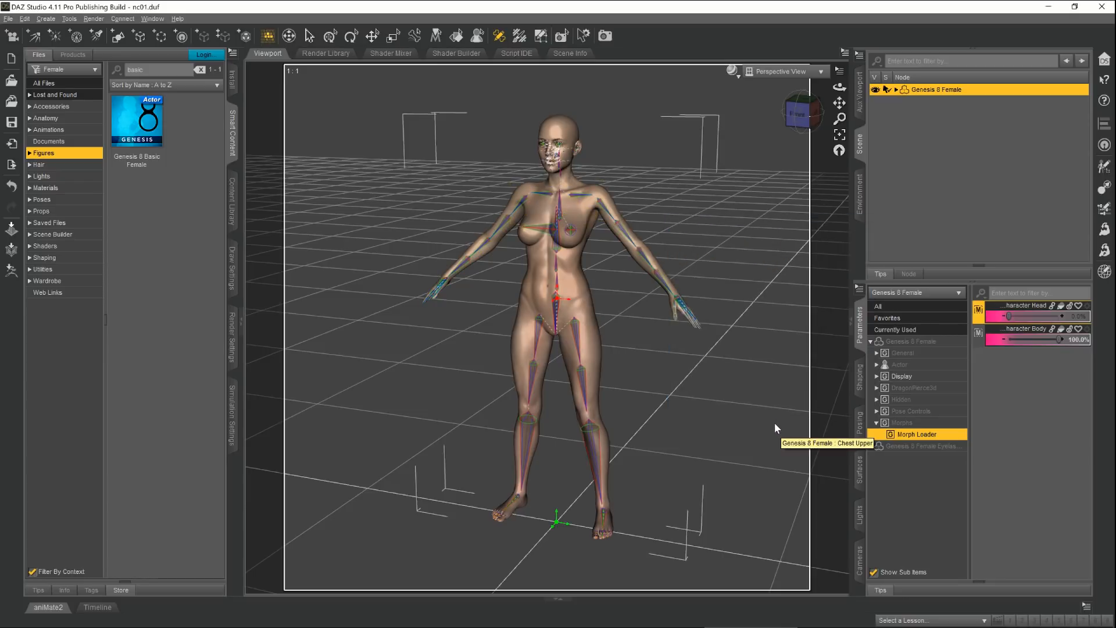
# Step: Apply ERC Freeze to the New Character Body morph with the default options
pyautogui.rightClick(1035, 339)
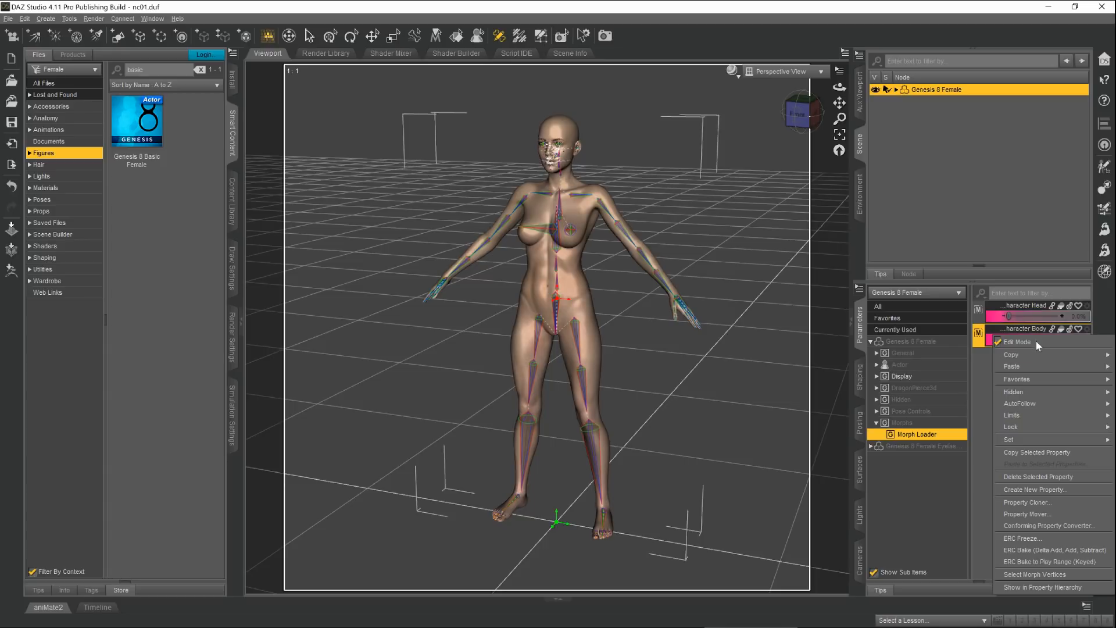
pyautogui.click(1037, 537)
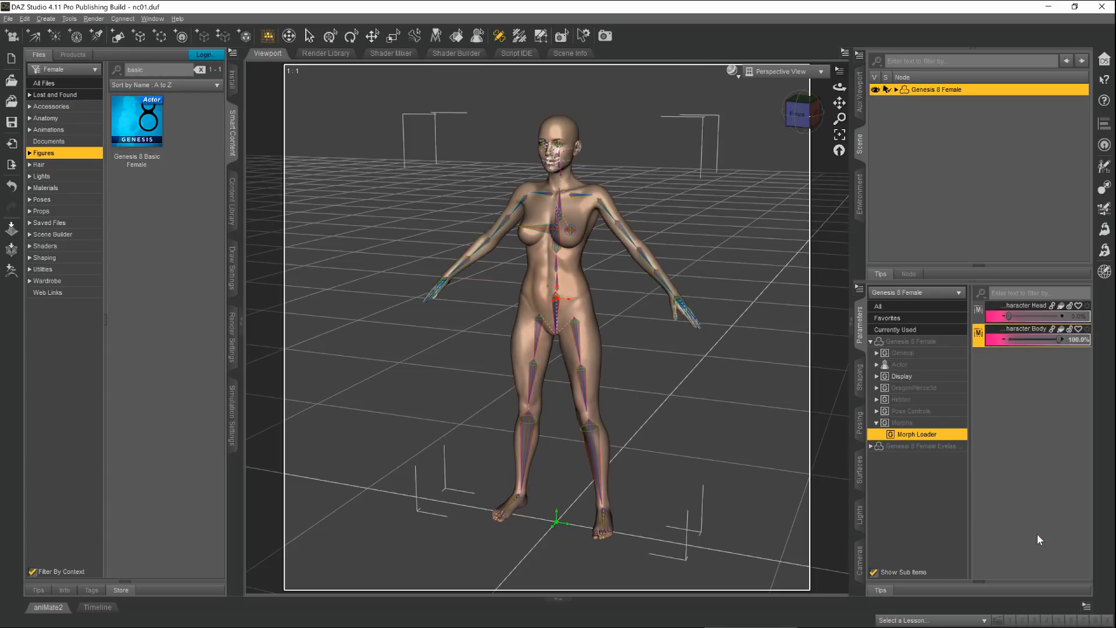
pyautogui.click(626, 418)
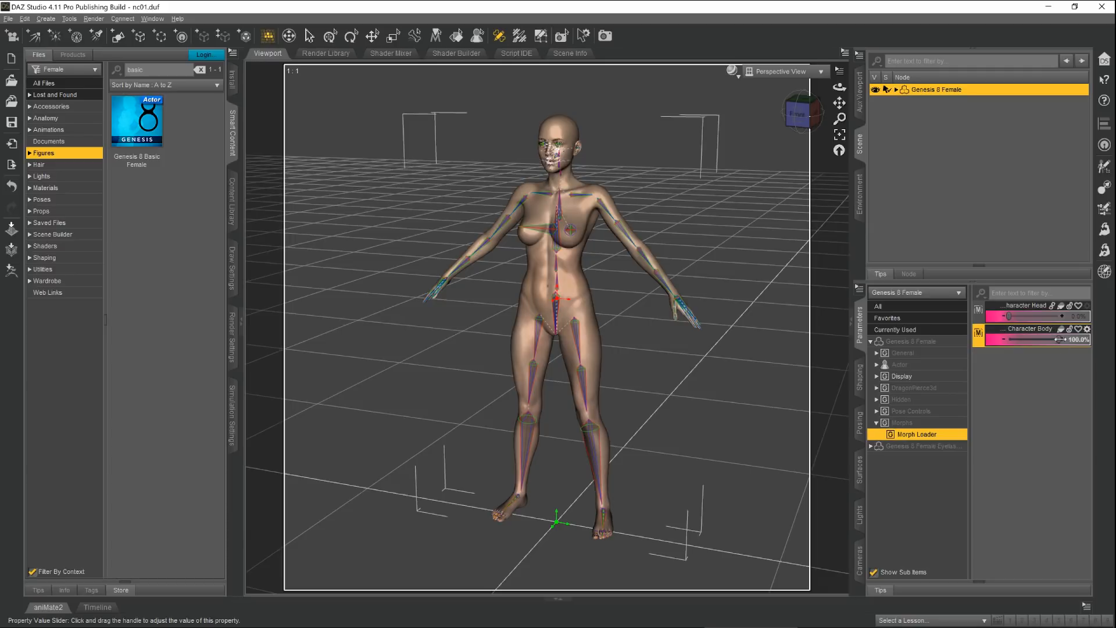
# Step: Set New Character Body to 0% and New Character Head to 100%, and adjust the rigging to the head shape
pyautogui.moveTo(1062, 341)
pyautogui.mouseDown()
pyautogui.moveTo(980, 349)
pyautogui.moveTo(1009, 317)
pyautogui.moveTo(1062, 320)
pyautogui.mouseUp()
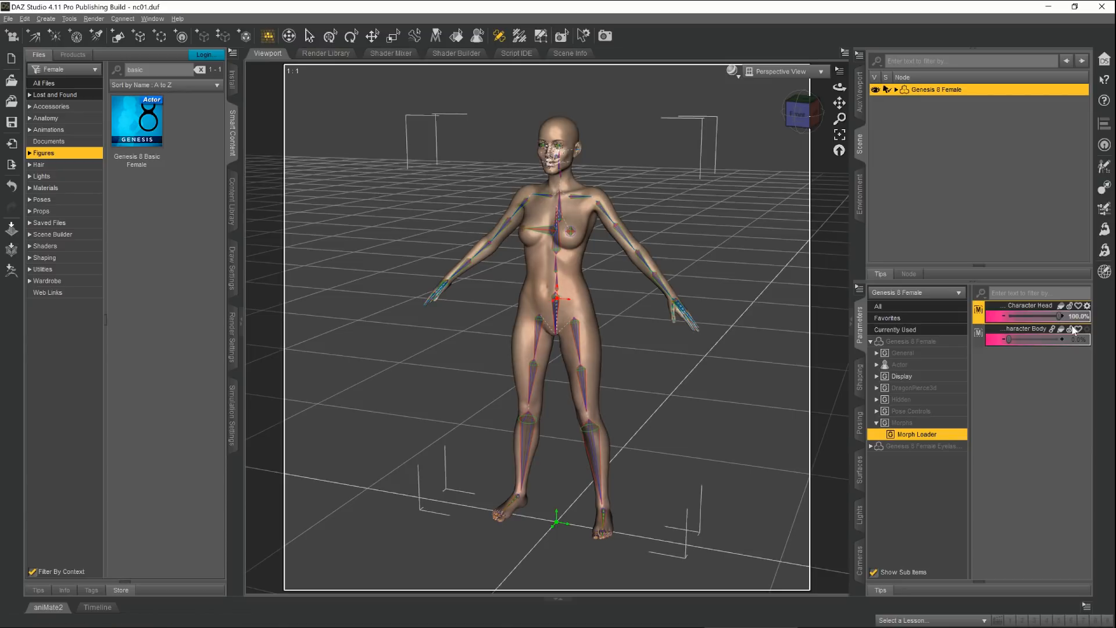
pyautogui.rightClick(571, 205)
pyautogui.moveTo(611, 238)
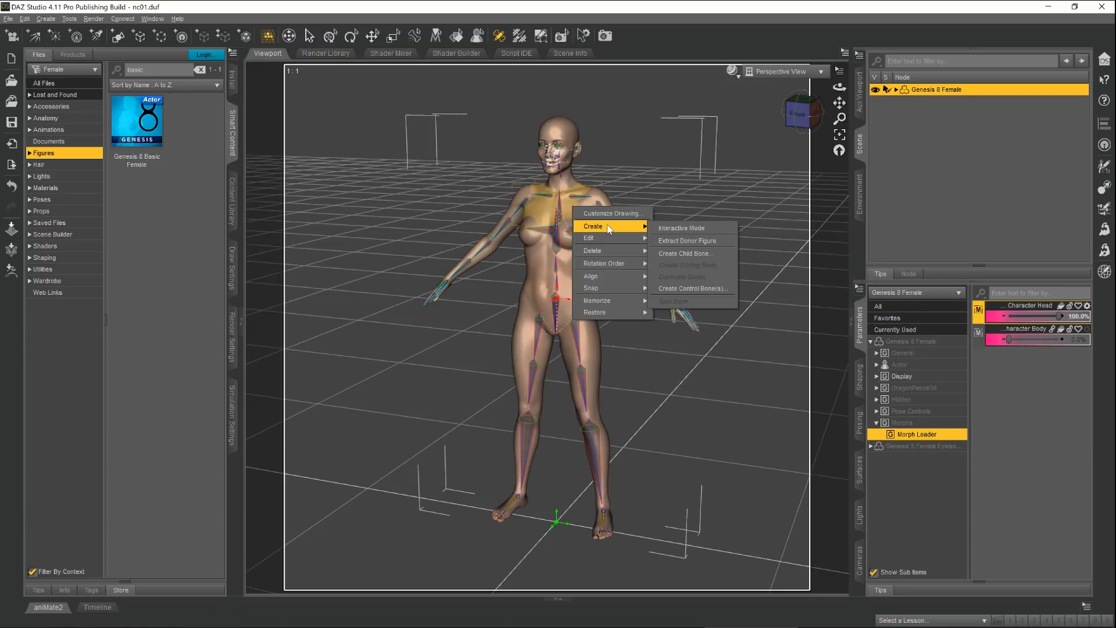
pyautogui.click(704, 337)
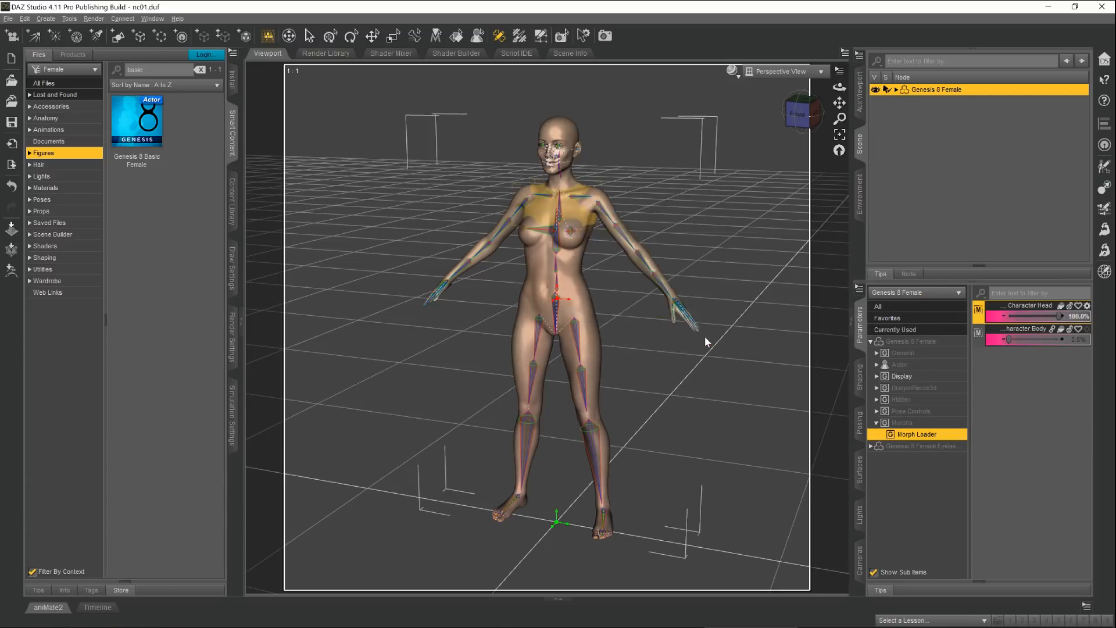
pyautogui.click(856, 501)
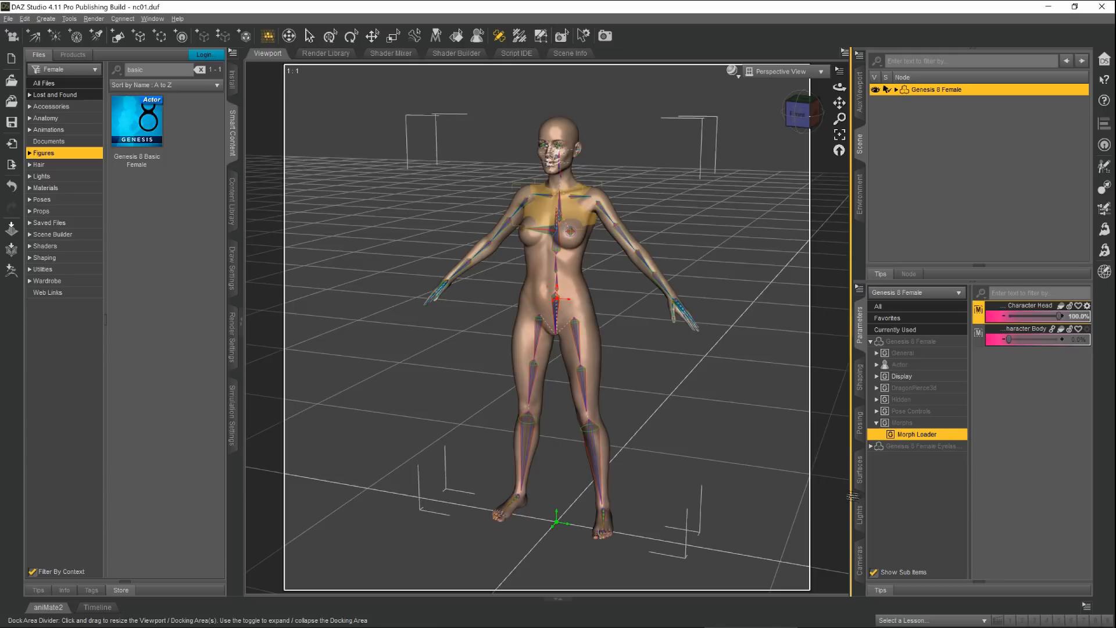
# Step: Apply ERC Freeze to the New Character Head morph with the default options, and set New Character Body to 100%
pyautogui.rightClick(1013, 319)
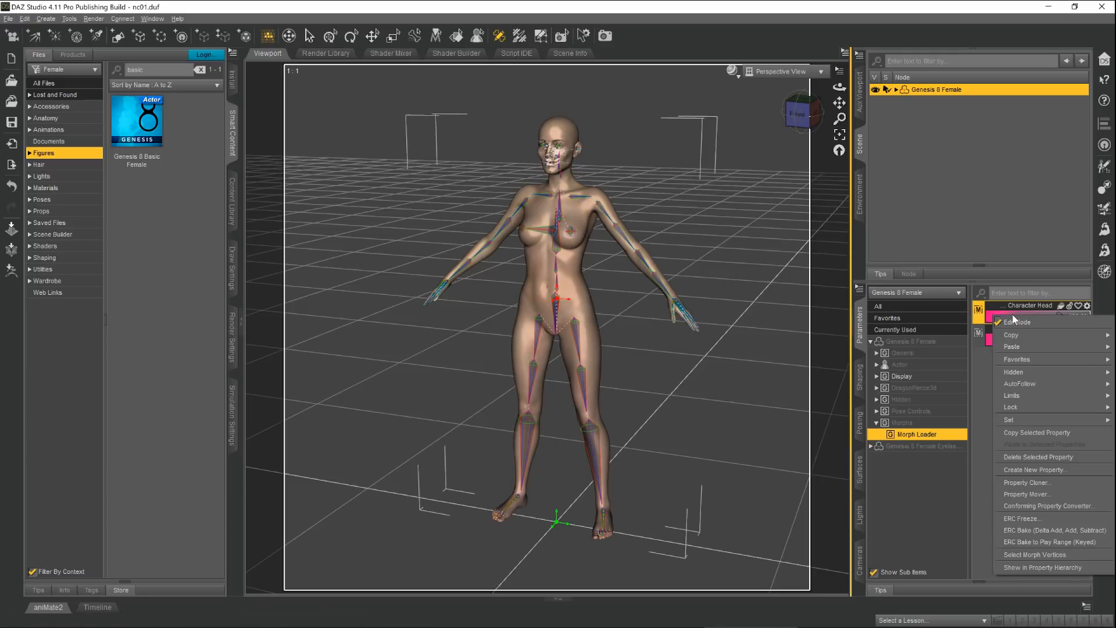
pyautogui.click(1023, 518)
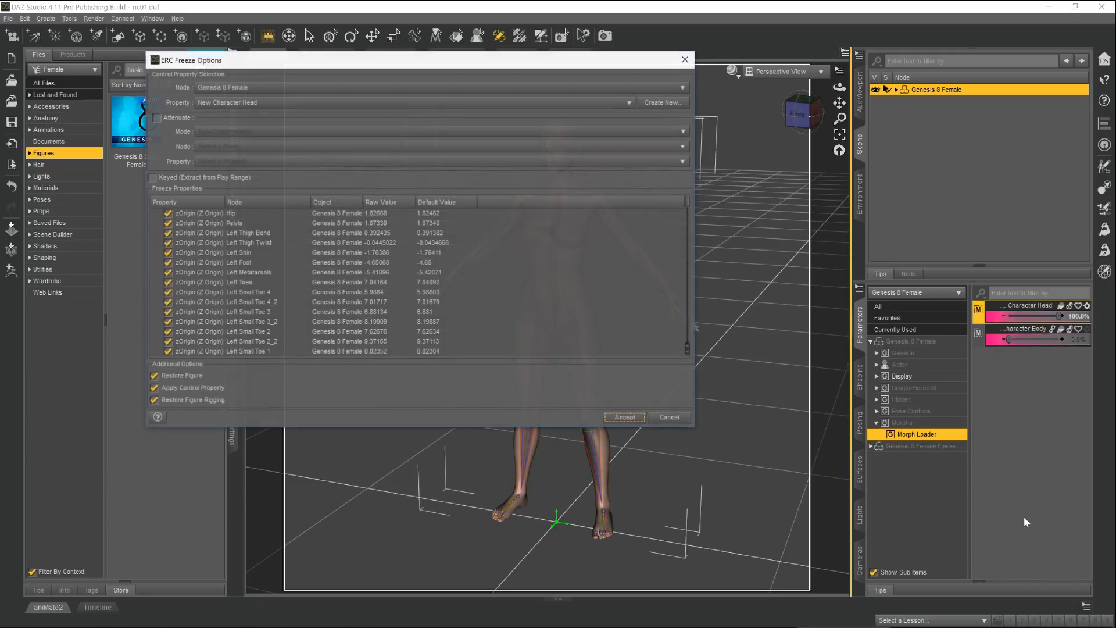
pyautogui.click(620, 416)
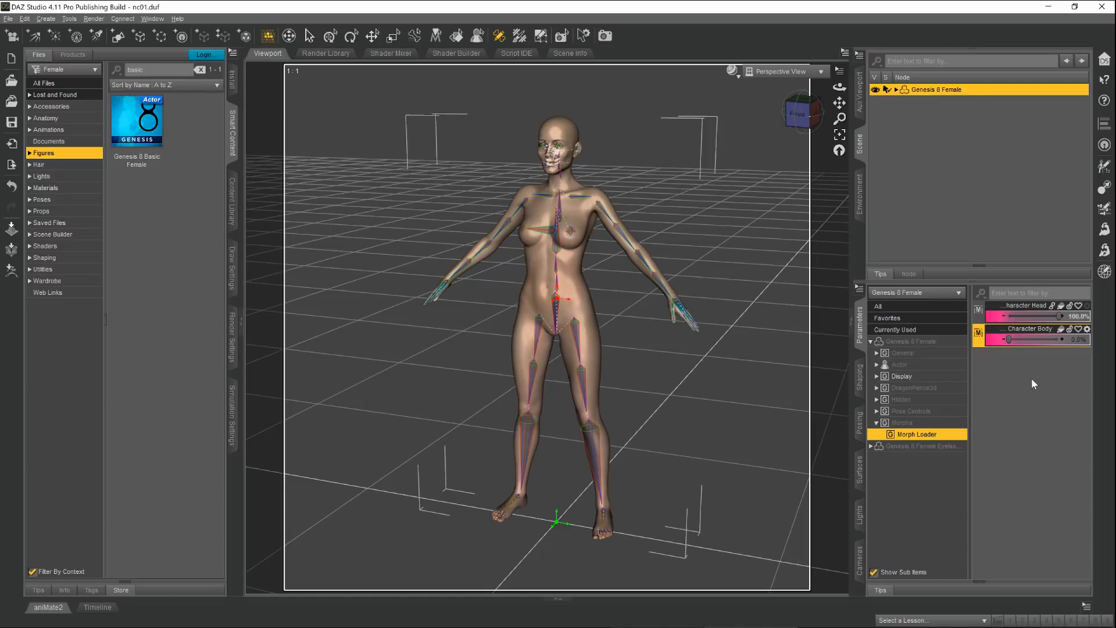
pyautogui.moveTo(1010, 342); pyautogui.dragTo(1064, 345)
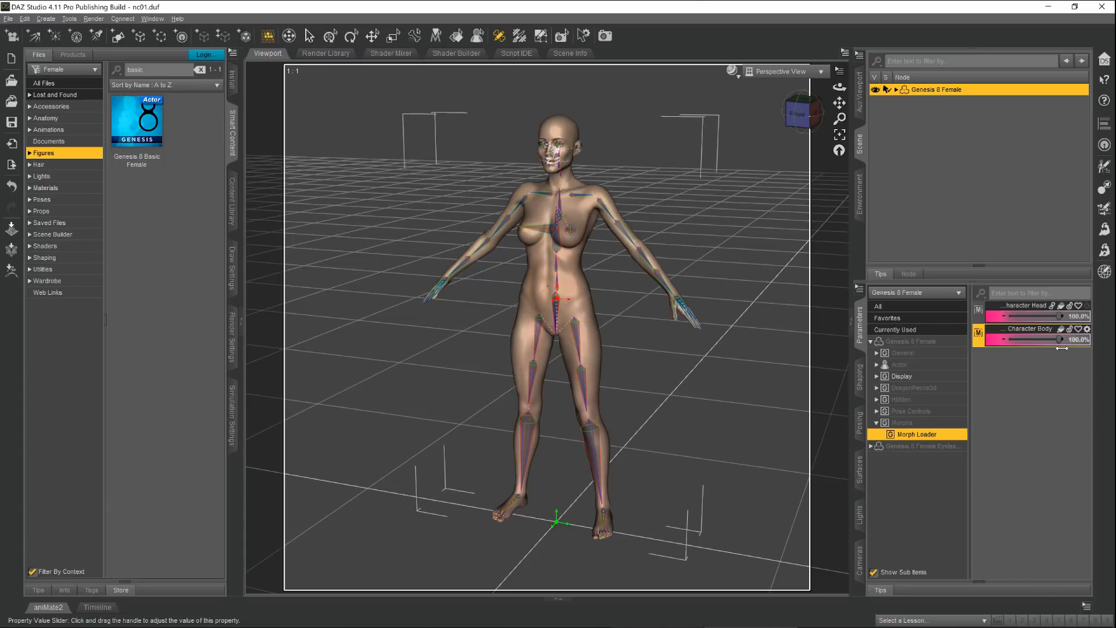
# Step: Start a new property for the figure with both its name and label set to New Character
pyautogui.rightClick(1018, 376)
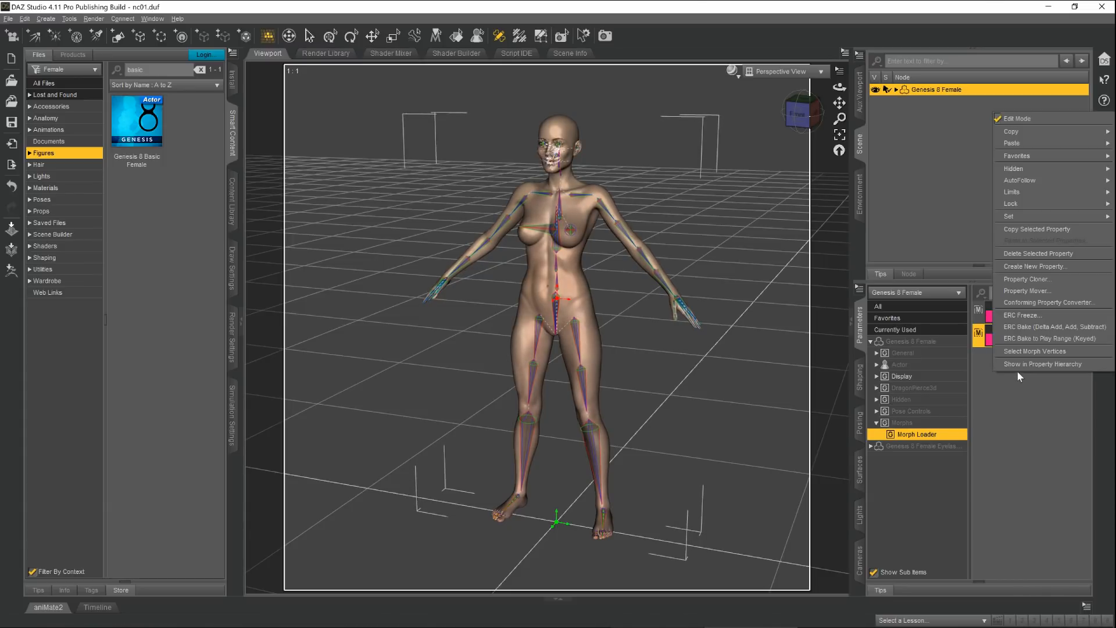
pyautogui.click(1038, 266)
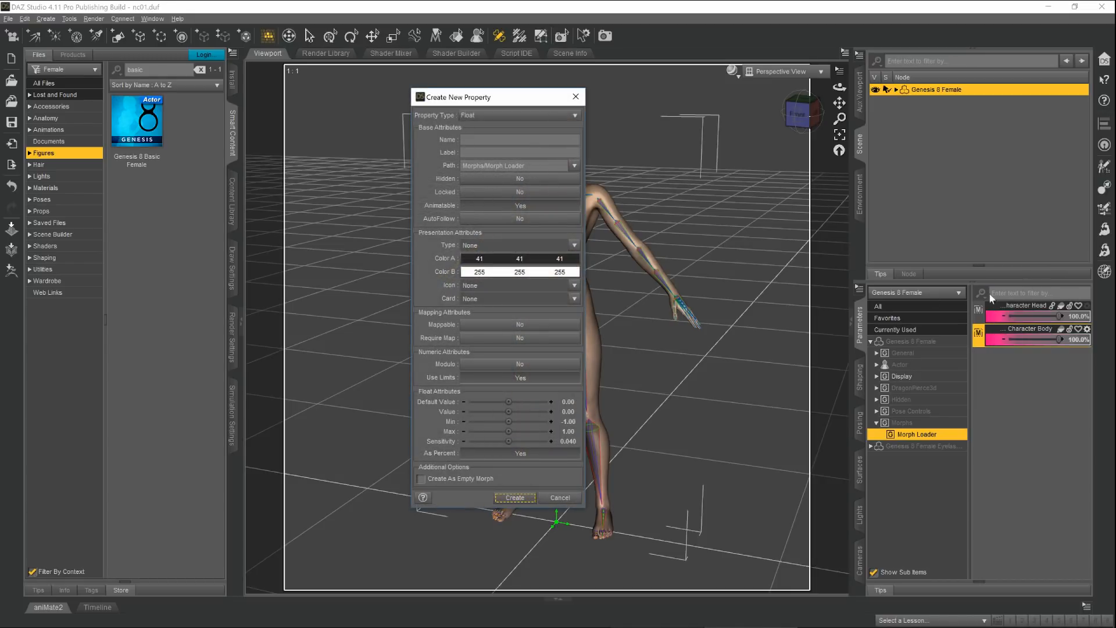
pyautogui.click(513, 139)
pyautogui.write('New Character')
pyautogui.click(513, 153)
pyautogui.write('New Character')
# Step: Set the new property's Color A to pink (255, 0, 128) and its minimum to 0, and create it
pyautogui.click(520, 258)
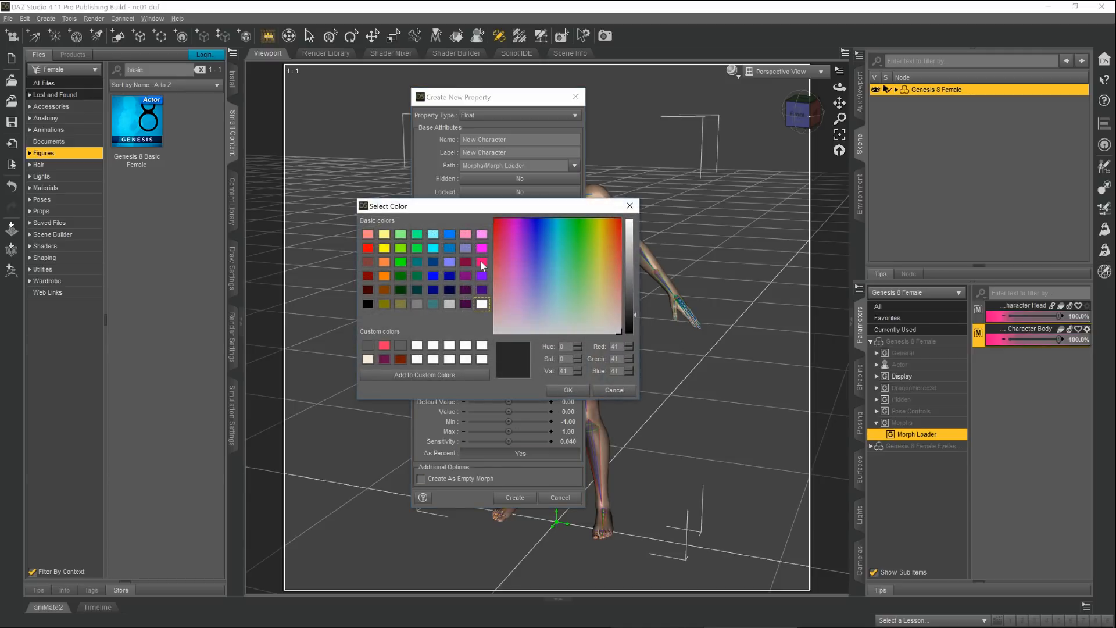
pyautogui.click(568, 390)
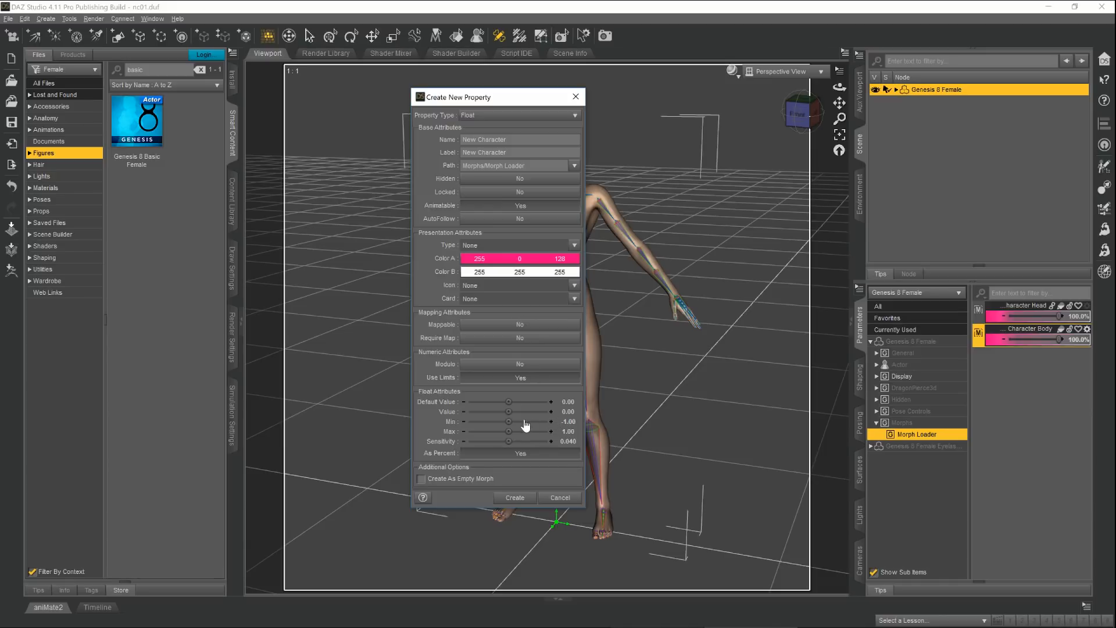
pyautogui.click(578, 422)
pyautogui.write('0')
pyautogui.click(515, 497)
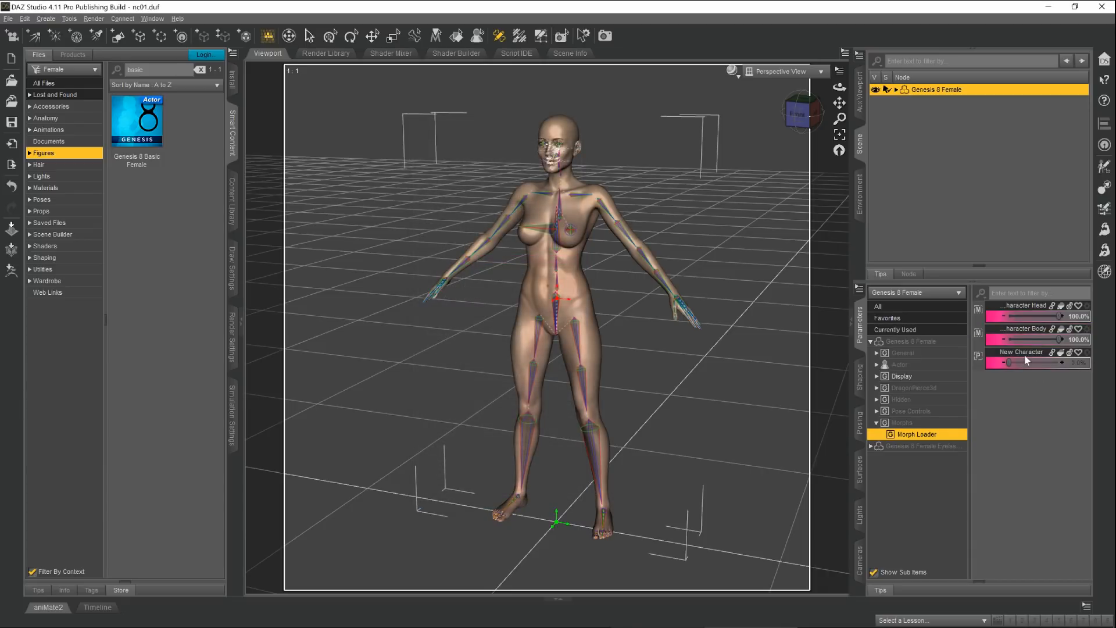
# Step: ERC-freeze the head and body morphs into the New Character property with it at 0%, and dial New Character to 100%
pyautogui.moveTo(1008, 363); pyautogui.dragTo(983, 386)
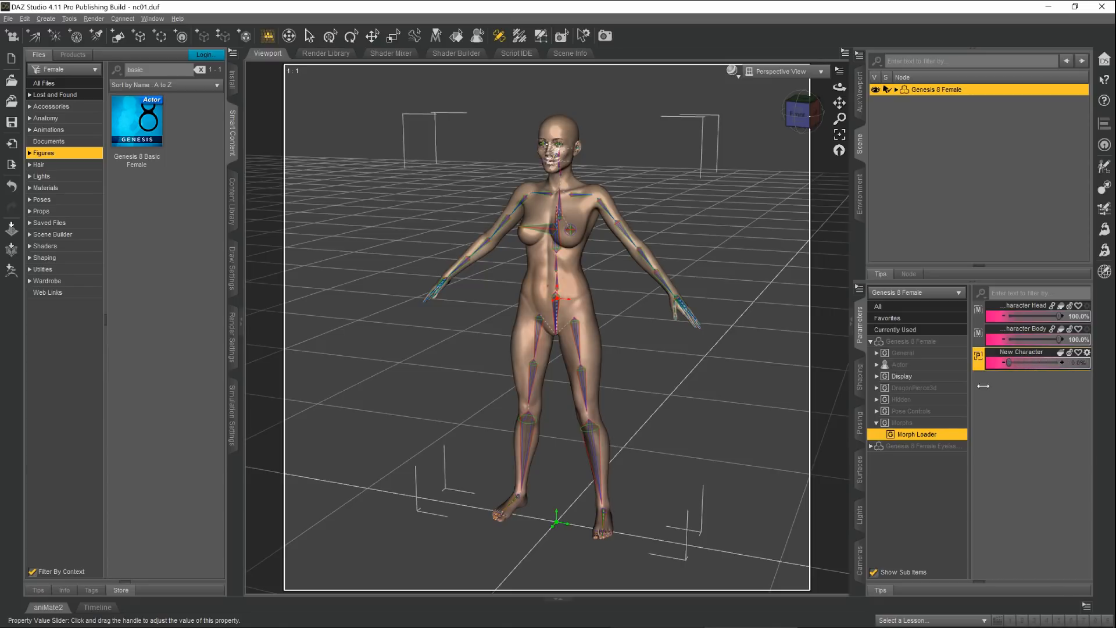
pyautogui.rightClick(1029, 362)
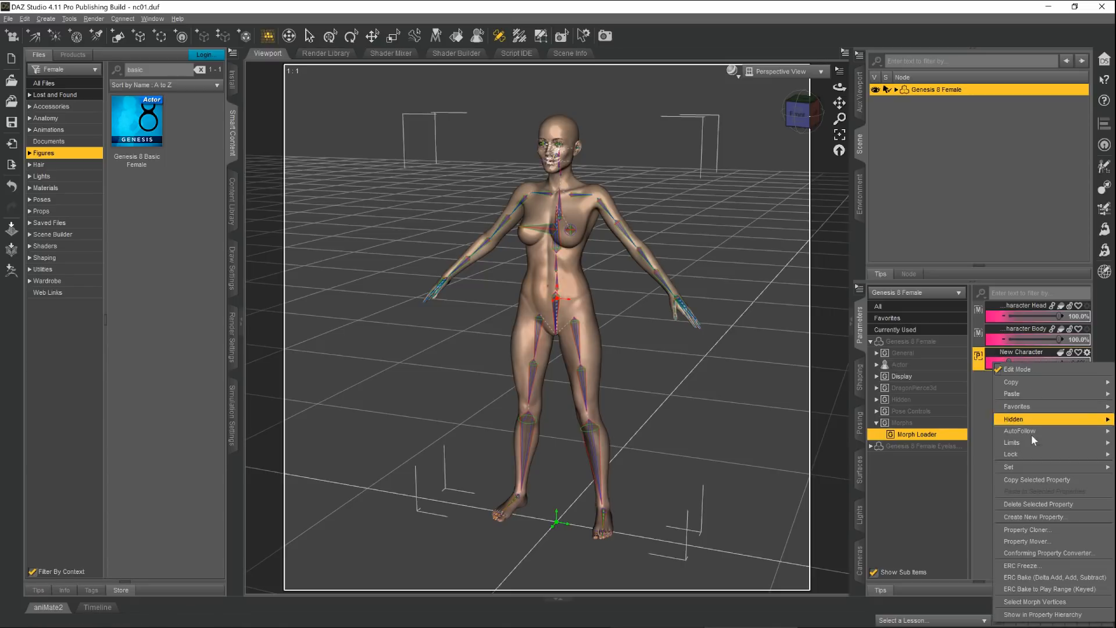
pyautogui.click(1023, 566)
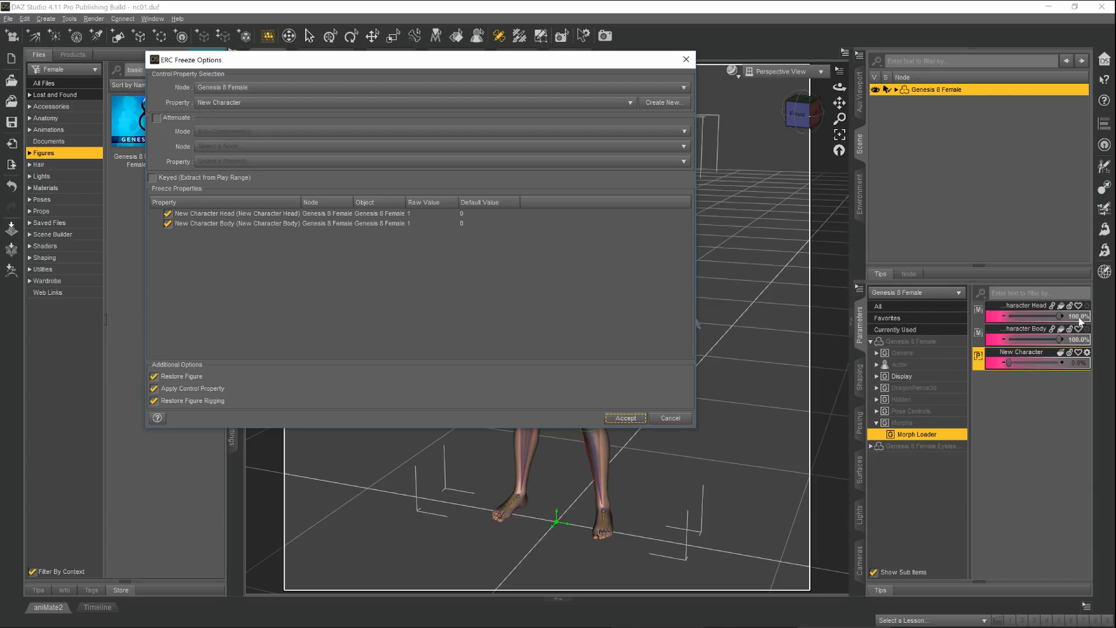
pyautogui.click(625, 418)
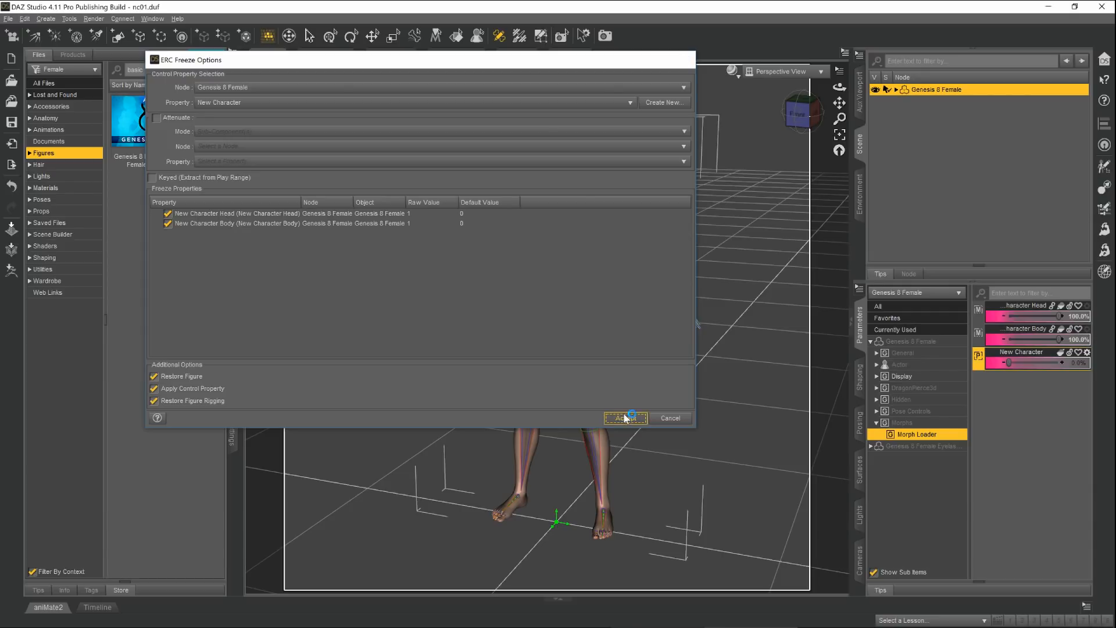
pyautogui.moveTo(1011, 363); pyautogui.dragTo(1070, 400)
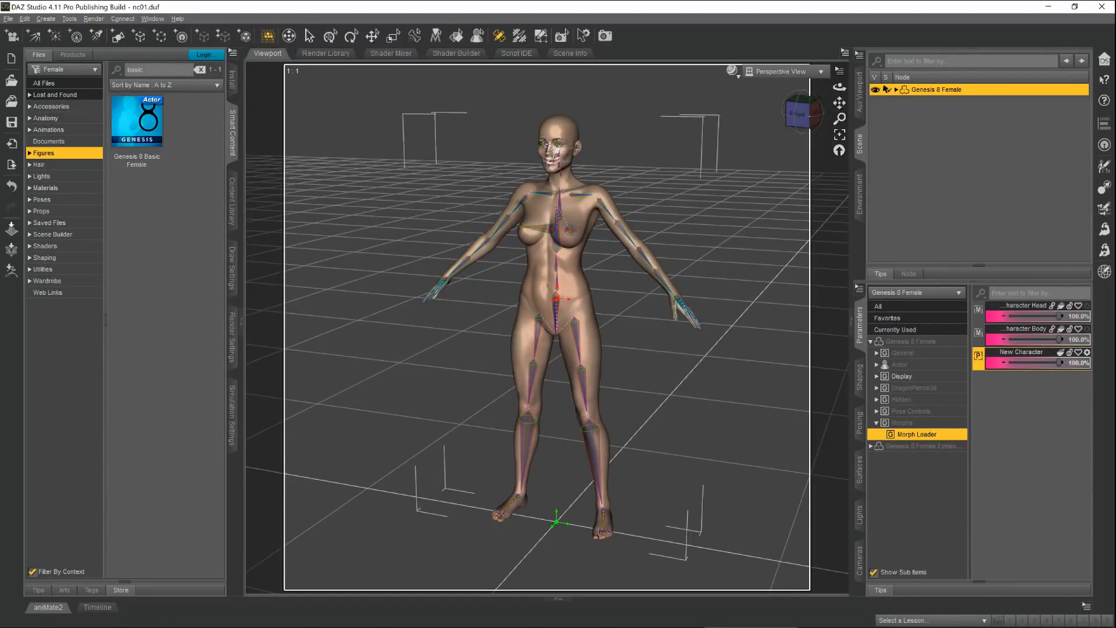
# Step: Change the New Character Head parameter's path to Actor/Head/People/Real World
pyautogui.click(1088, 312)
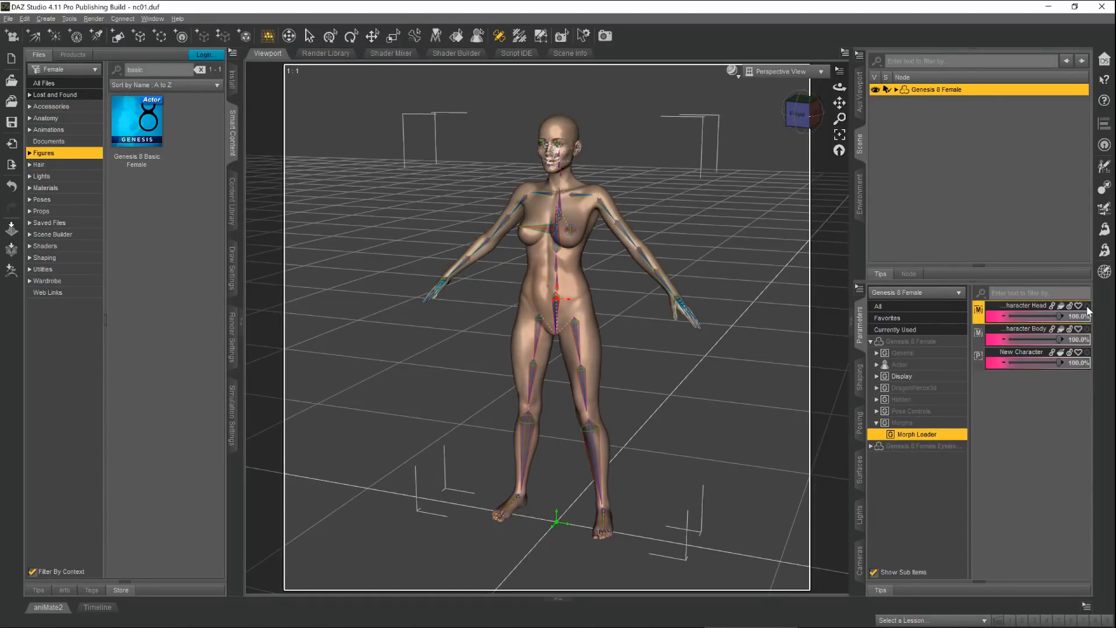
pyautogui.click(1087, 310)
pyautogui.click(1091, 326)
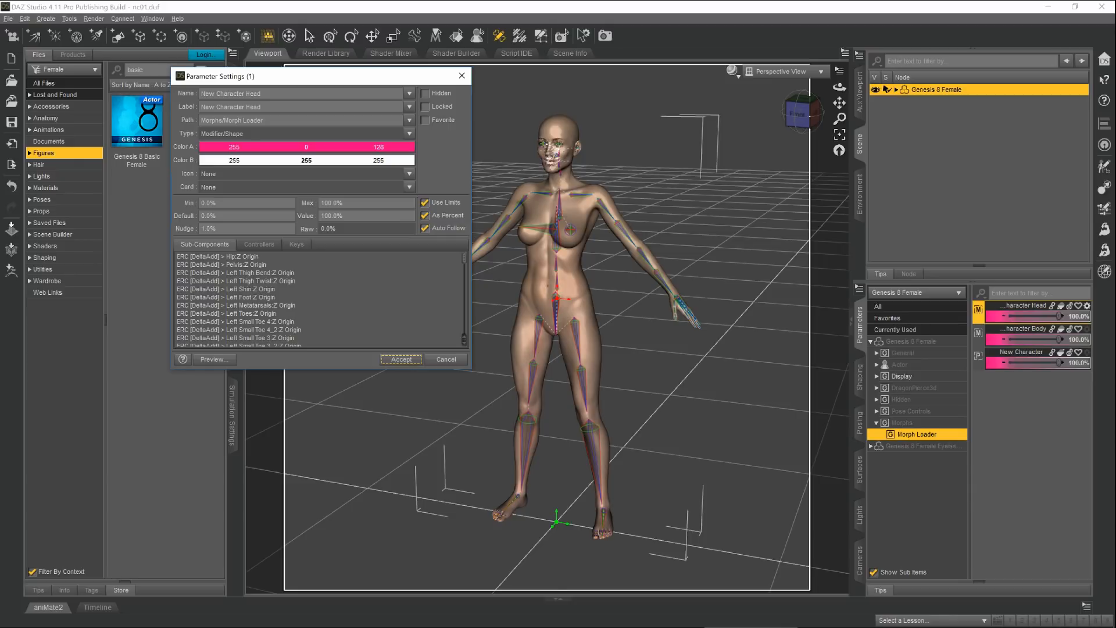
pyautogui.click(409, 121)
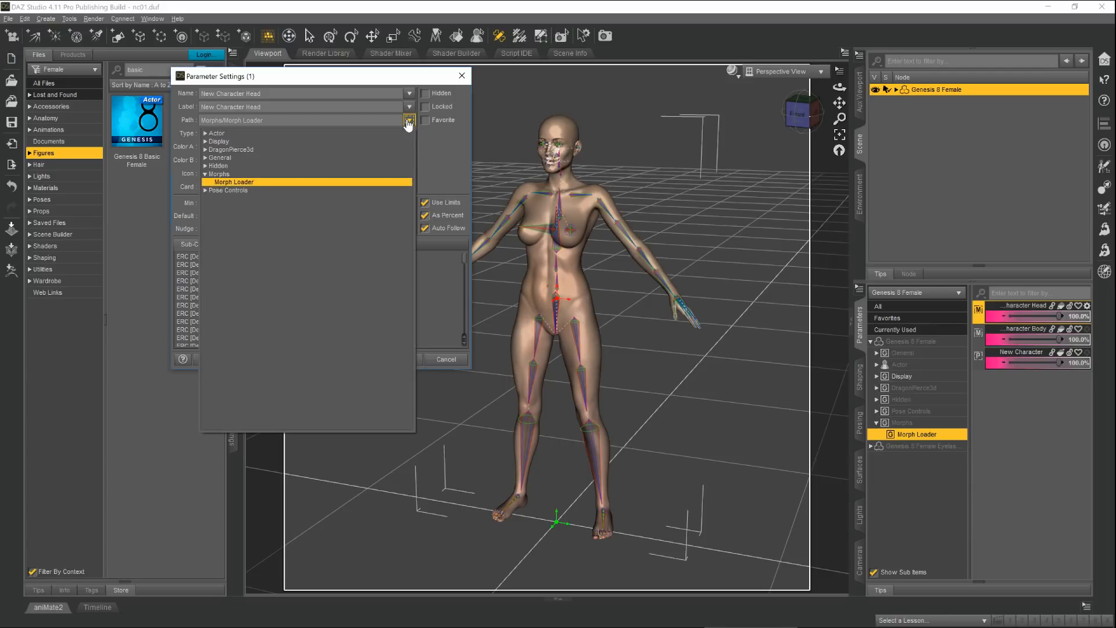
pyautogui.click(205, 134)
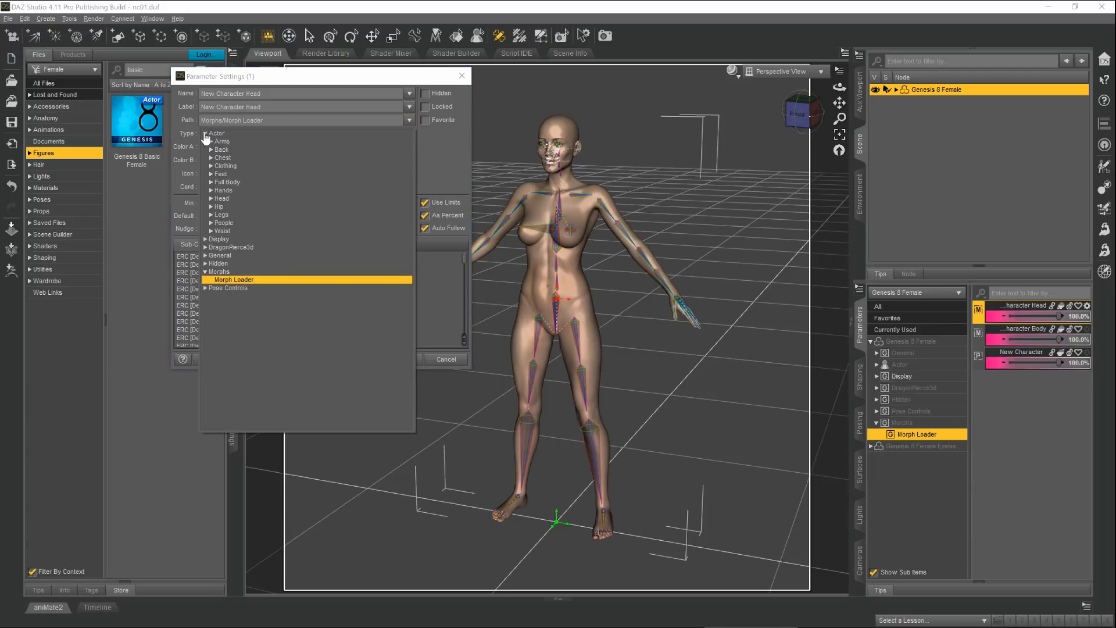
pyautogui.click(210, 199)
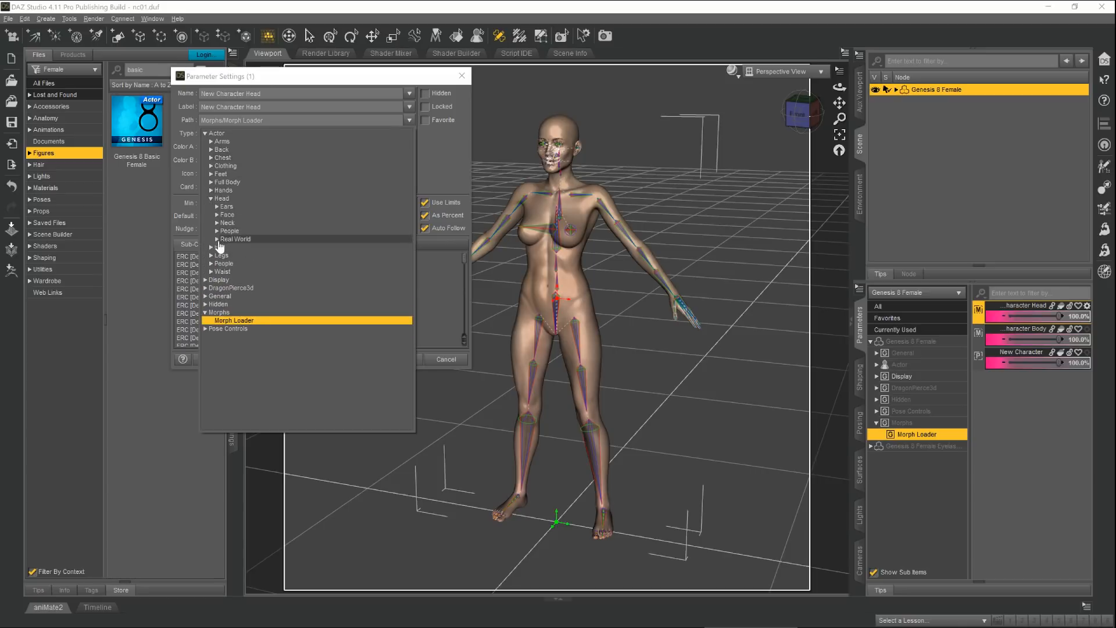
pyautogui.click(217, 230)
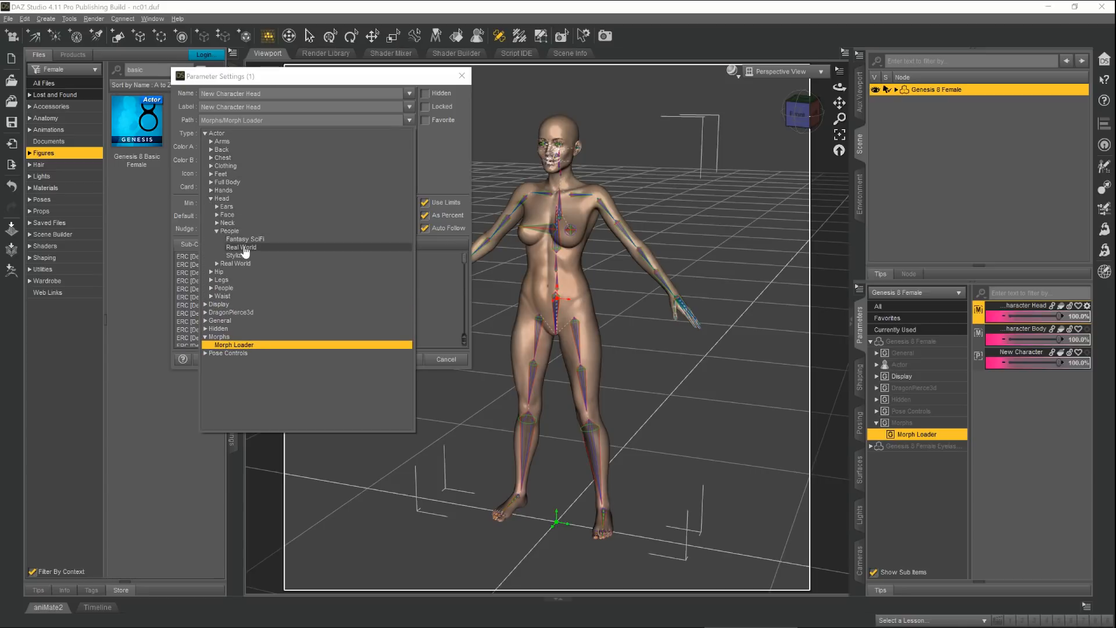
pyautogui.click(243, 247)
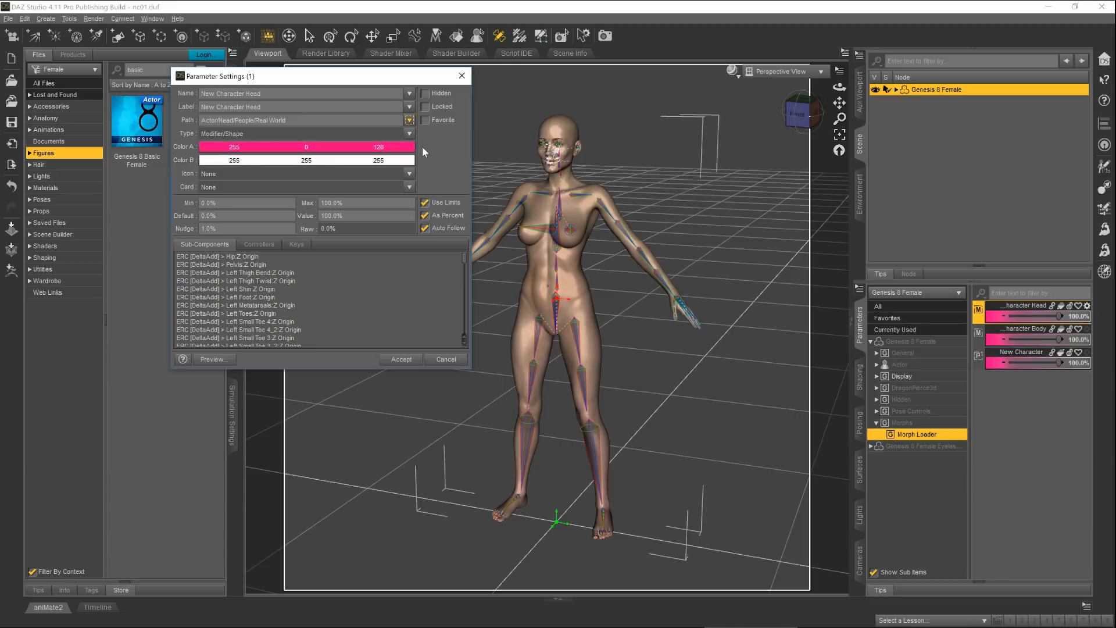
pyautogui.click(399, 361)
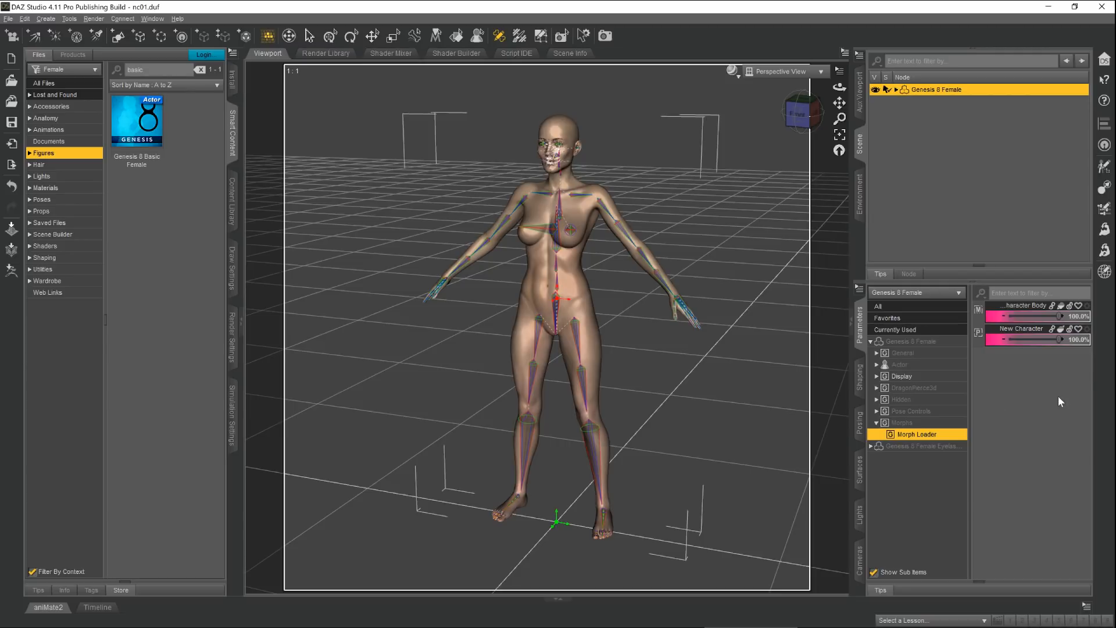
# Step: Change the New Character Body parameter's path to Actor/Full Body/People/Real World
pyautogui.click(1087, 305)
pyautogui.click(1056, 365)
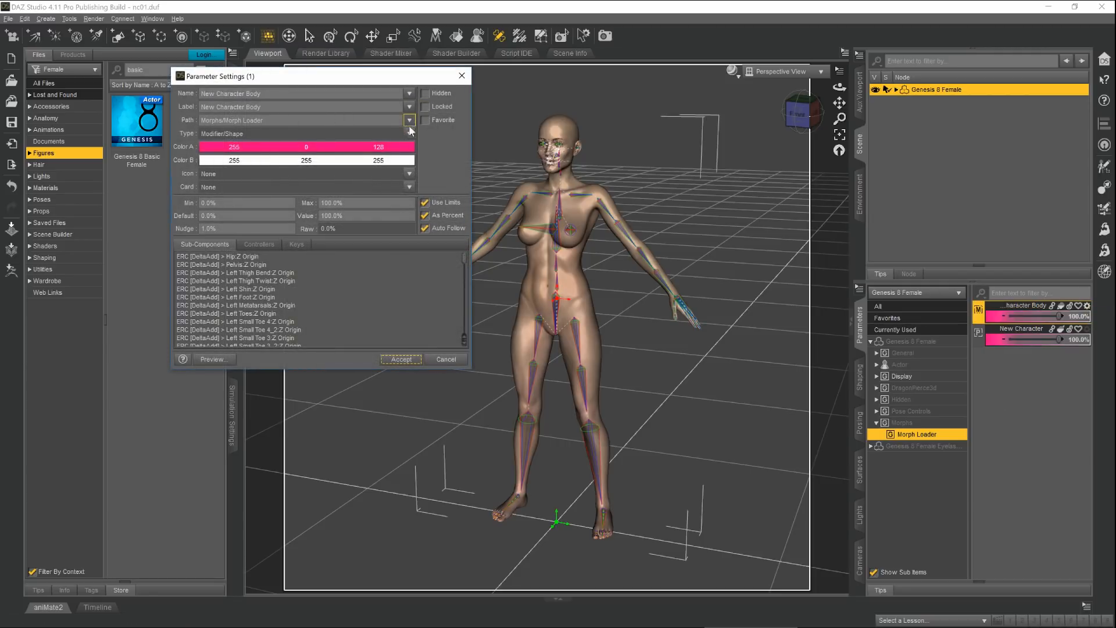
pyautogui.click(409, 120)
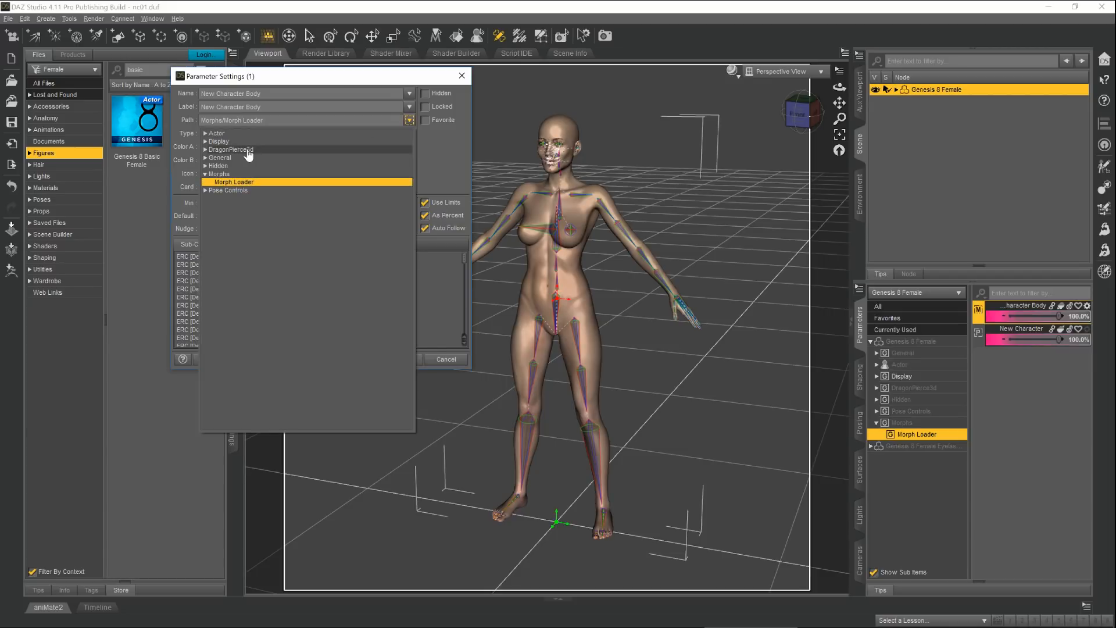
pyautogui.click(206, 134)
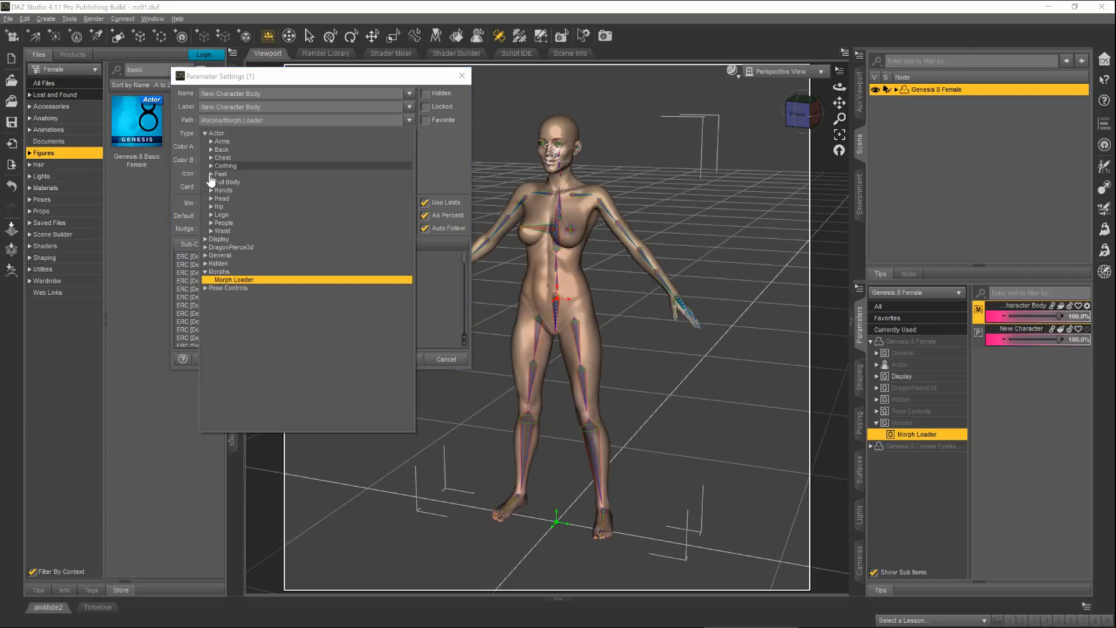
pyautogui.click(211, 182)
pyautogui.click(216, 198)
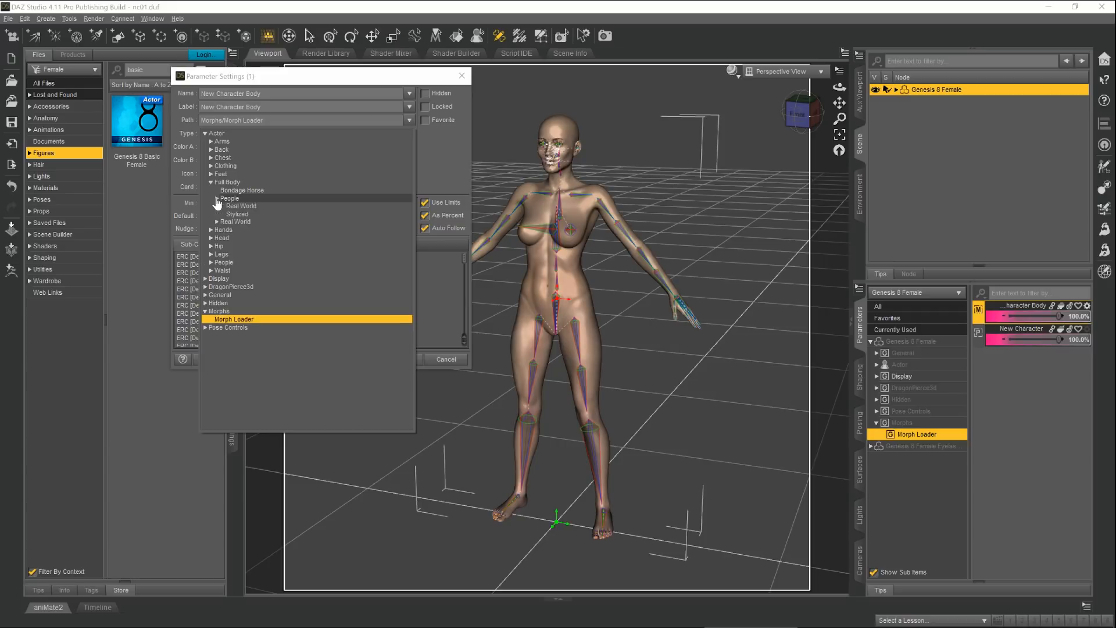
pyautogui.click(249, 216)
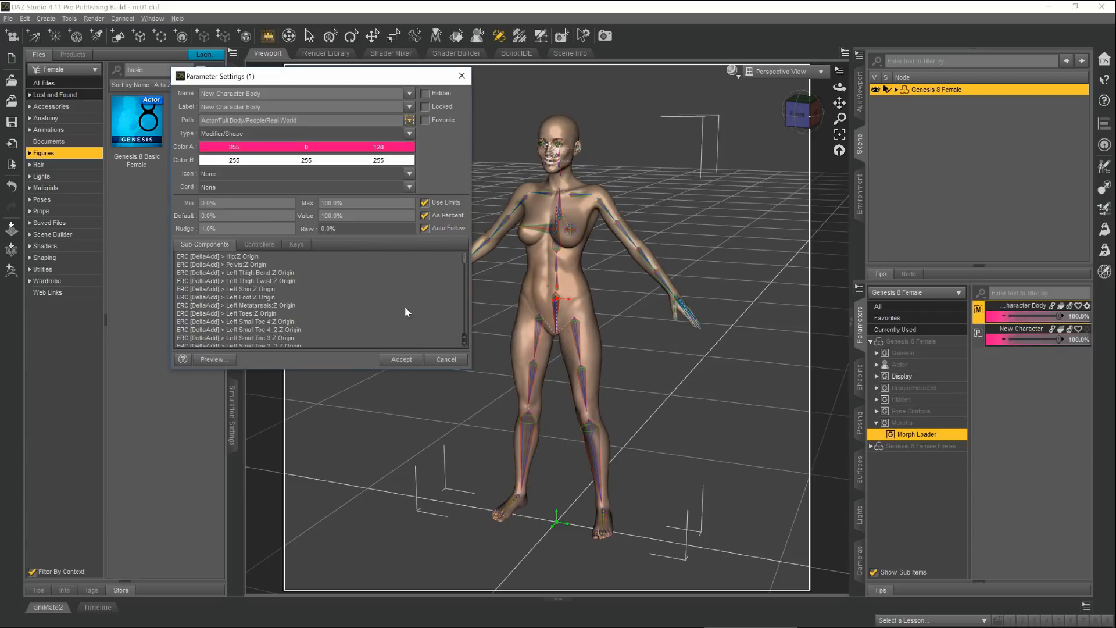
pyautogui.click(402, 360)
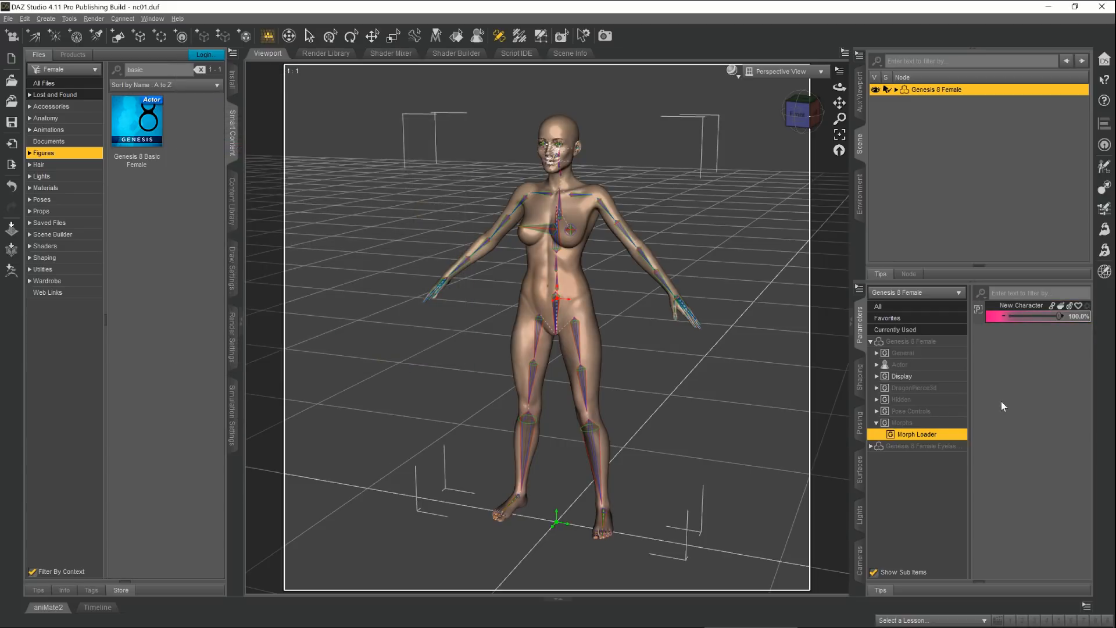
# Step: Change the New Character parameter's path to Actor/People/Real World
pyautogui.click(1086, 315)
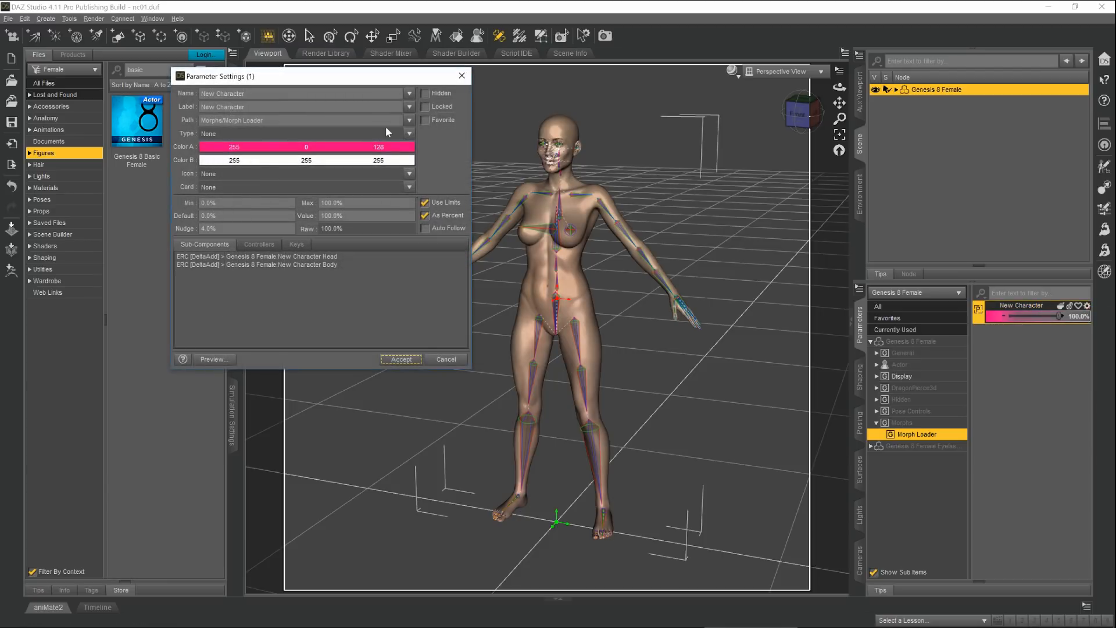
pyautogui.click(410, 120)
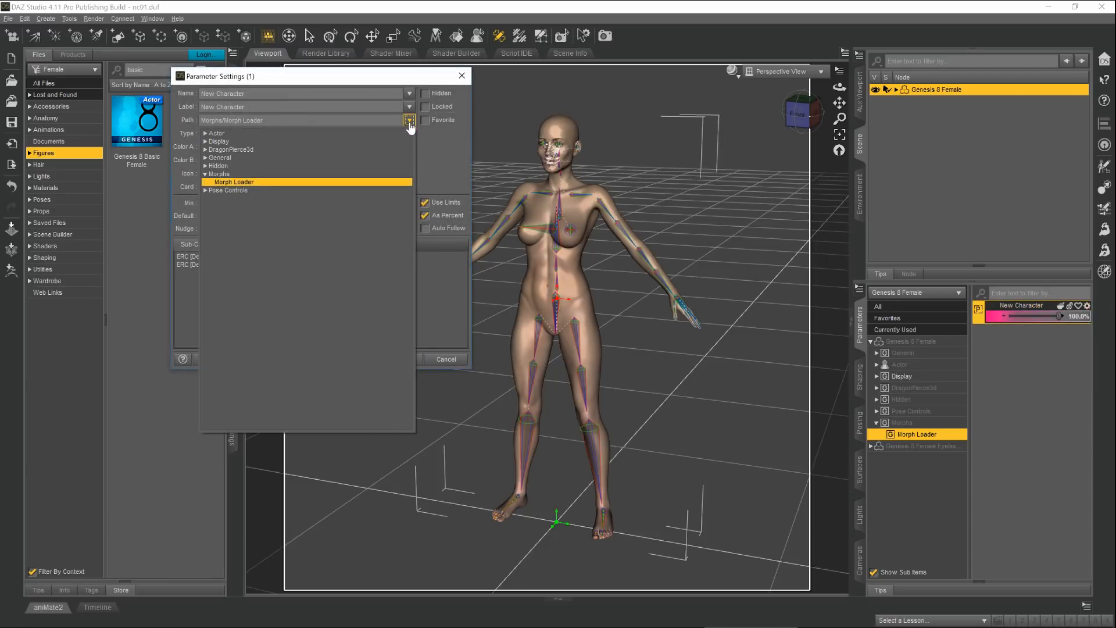
pyautogui.click(207, 134)
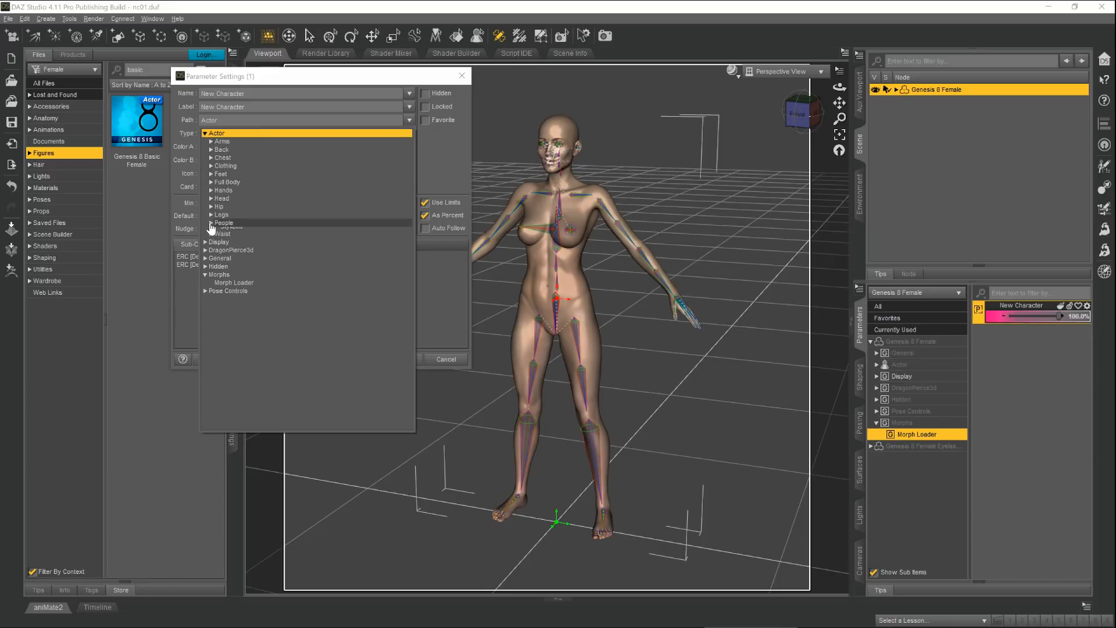
pyautogui.click(238, 240)
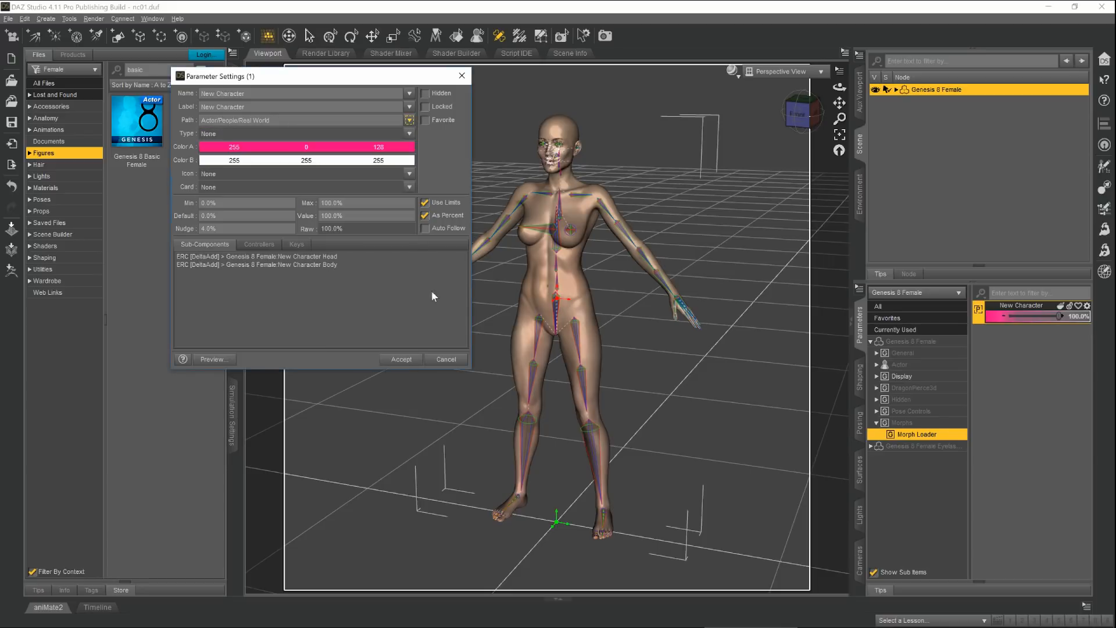
pyautogui.click(403, 360)
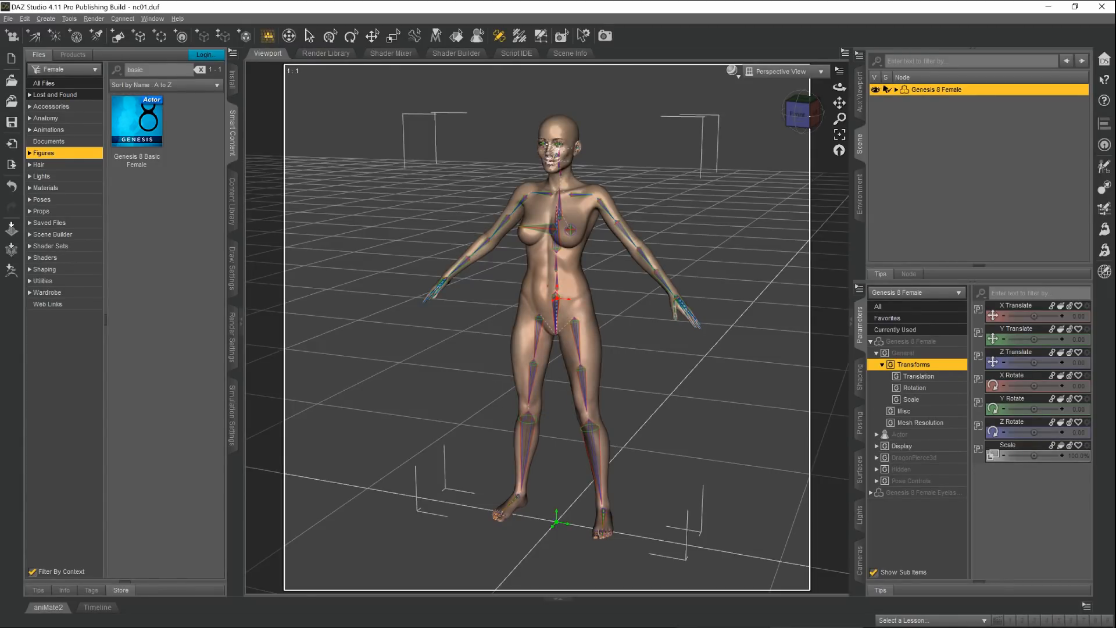
# Step: Switch to the Node Selection tool and examine the surface settings of the Genesis 8 Female's arms, legs and torso
pyautogui.click(309, 35)
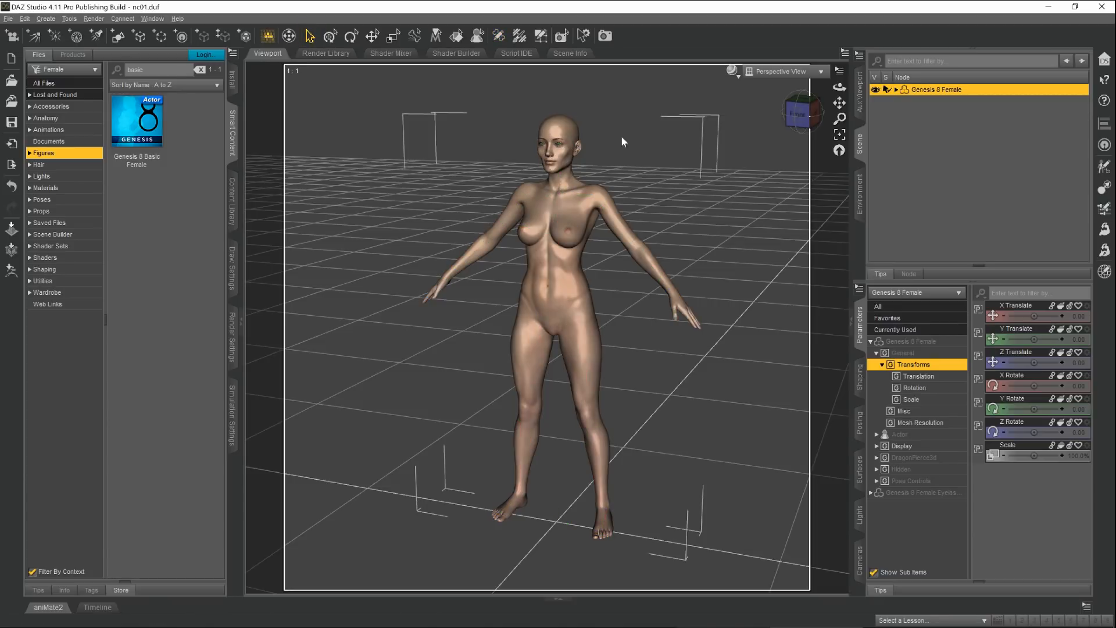
pyautogui.click(859, 472)
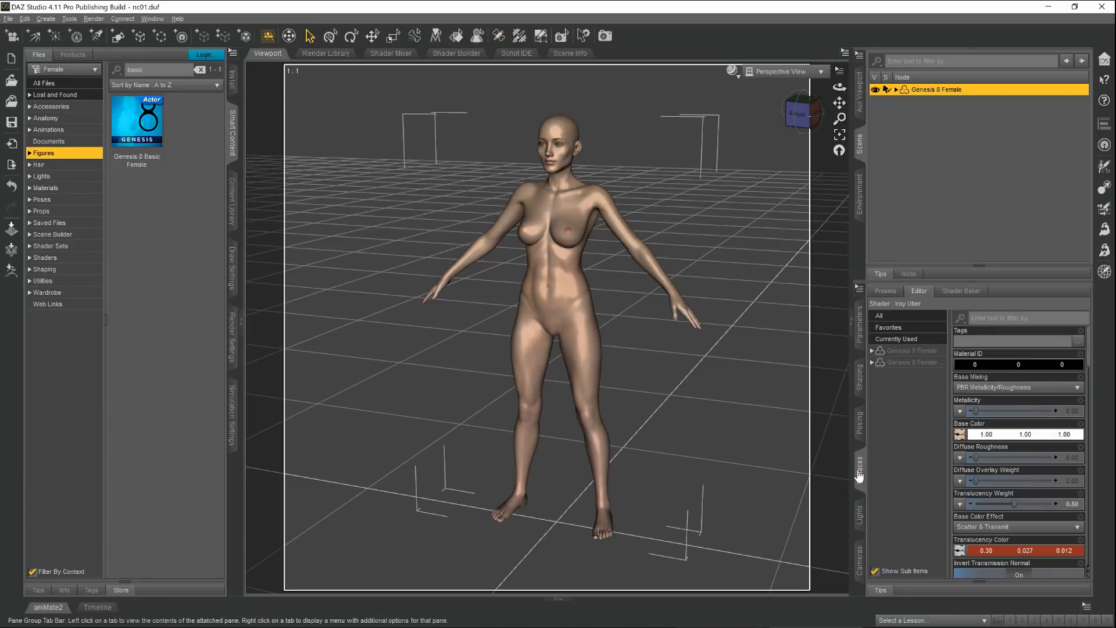
pyautogui.click(872, 351)
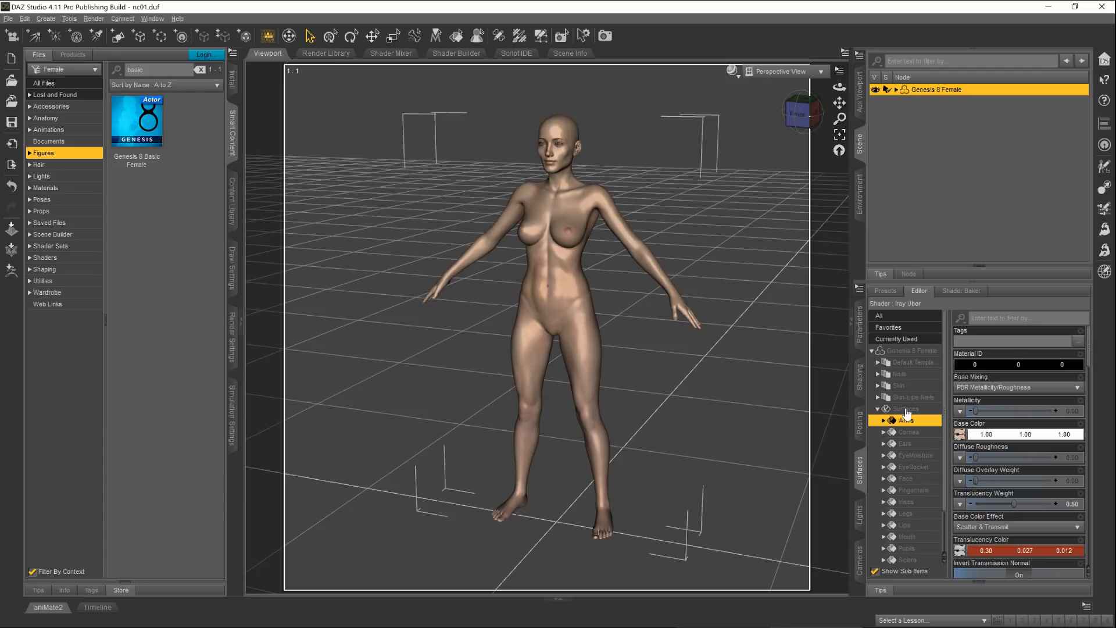
pyautogui.moveTo(947, 400); pyautogui.dragTo(946, 470)
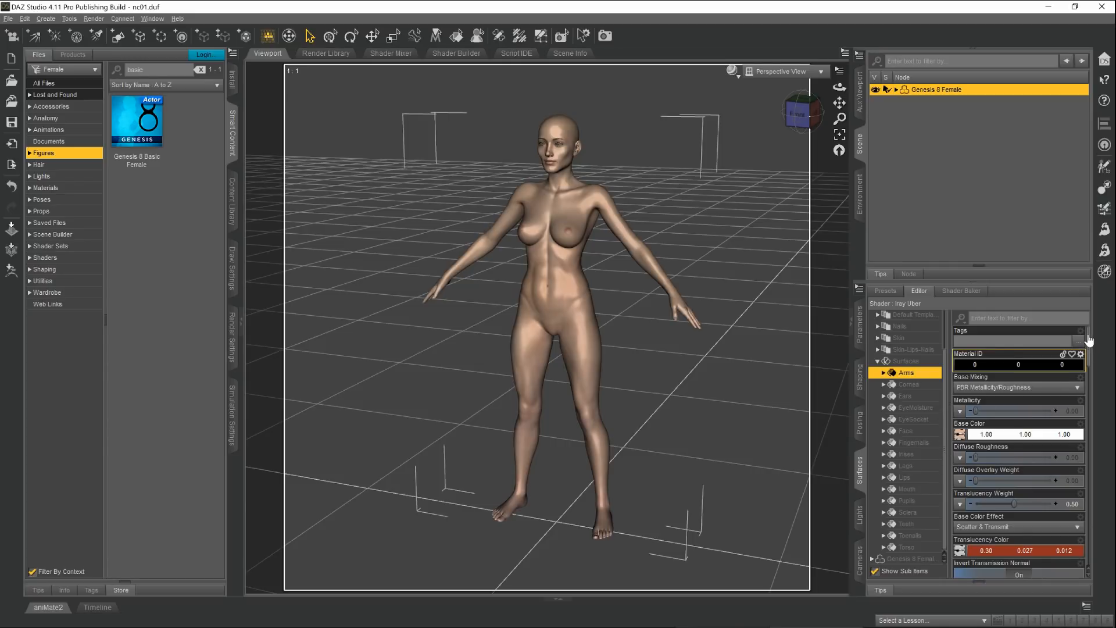
pyautogui.moveTo(1088, 338)
pyautogui.mouseDown()
pyautogui.moveTo(1094, 457)
pyautogui.moveTo(1092, 331)
pyautogui.mouseUp()
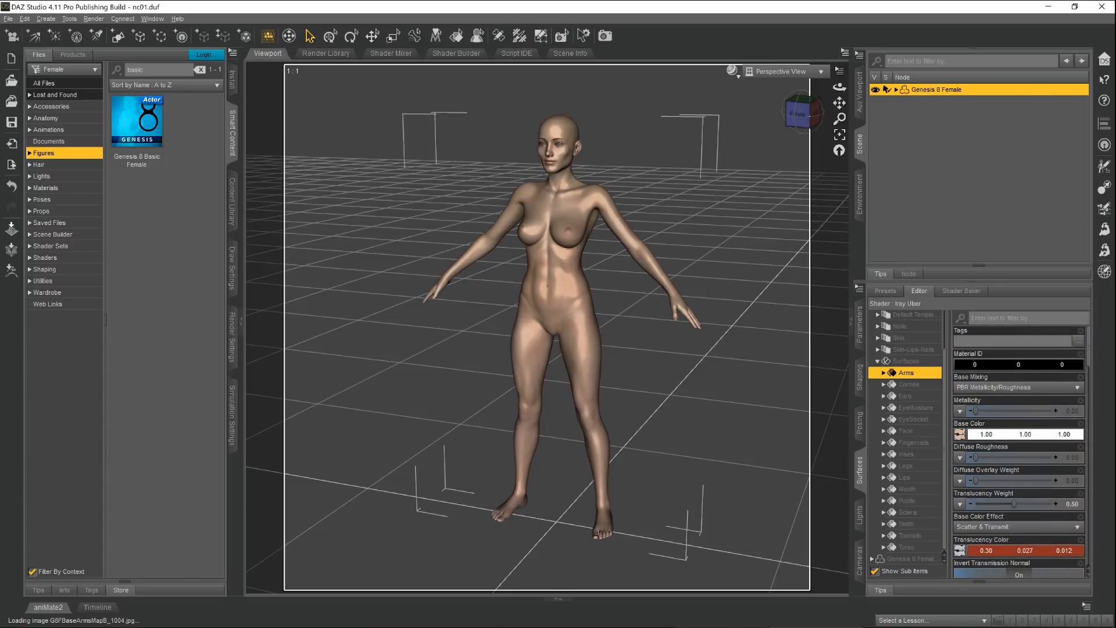
pyautogui.click(927, 385)
pyautogui.click(922, 466)
pyautogui.click(918, 547)
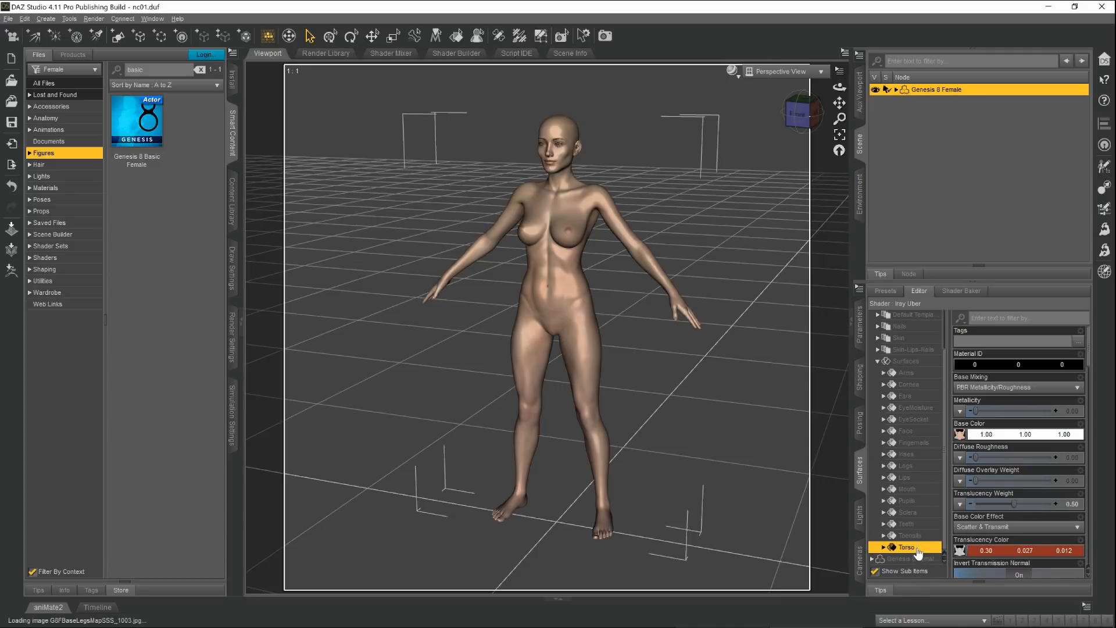
# Step: Browse the FemaleBase texture folder for the Torso surface's Base Color map, then cancel the image selection
pyautogui.click(959, 437)
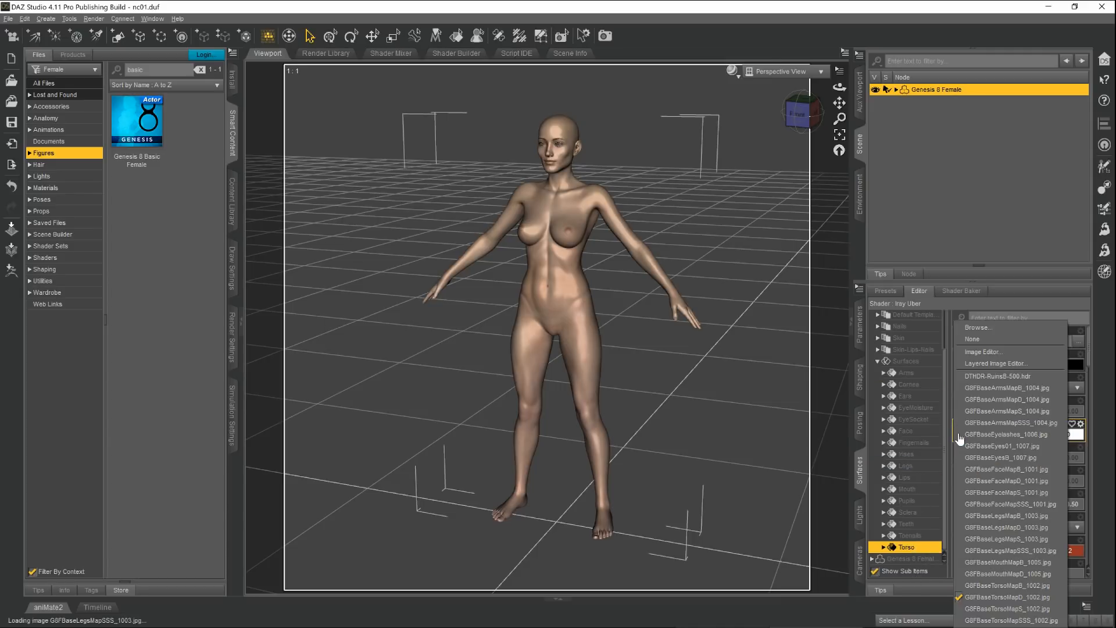
pyautogui.click(981, 328)
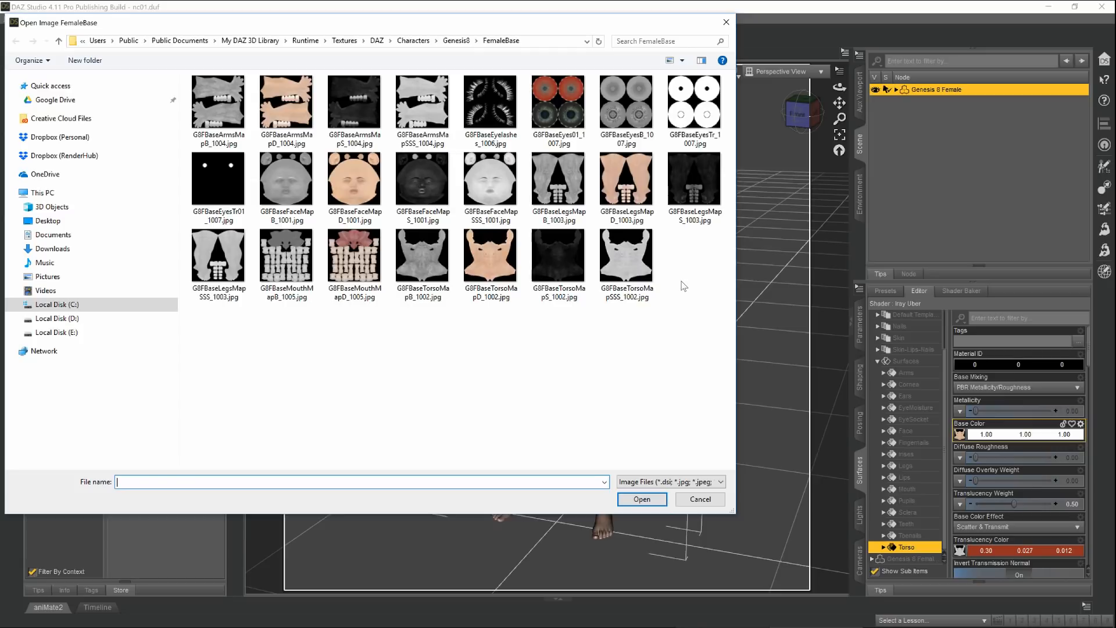
pyautogui.click(701, 498)
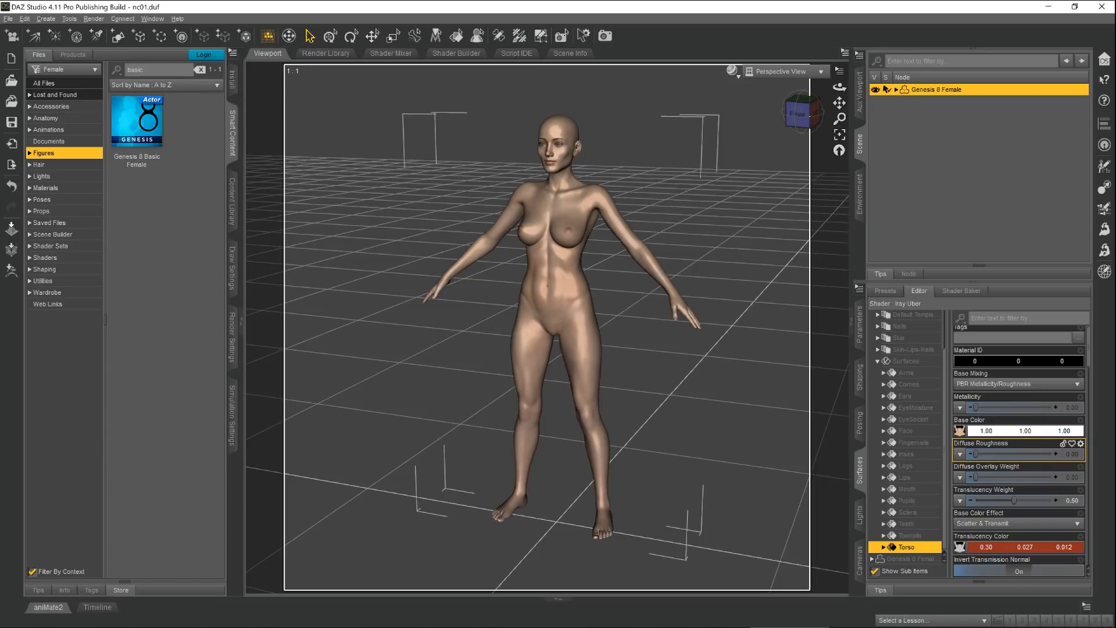
# Step: Switch to Notepad and examine the texture folder path, highlighting its library root and the New Character folder name
pyautogui.hotkey('alt', 'Tab')
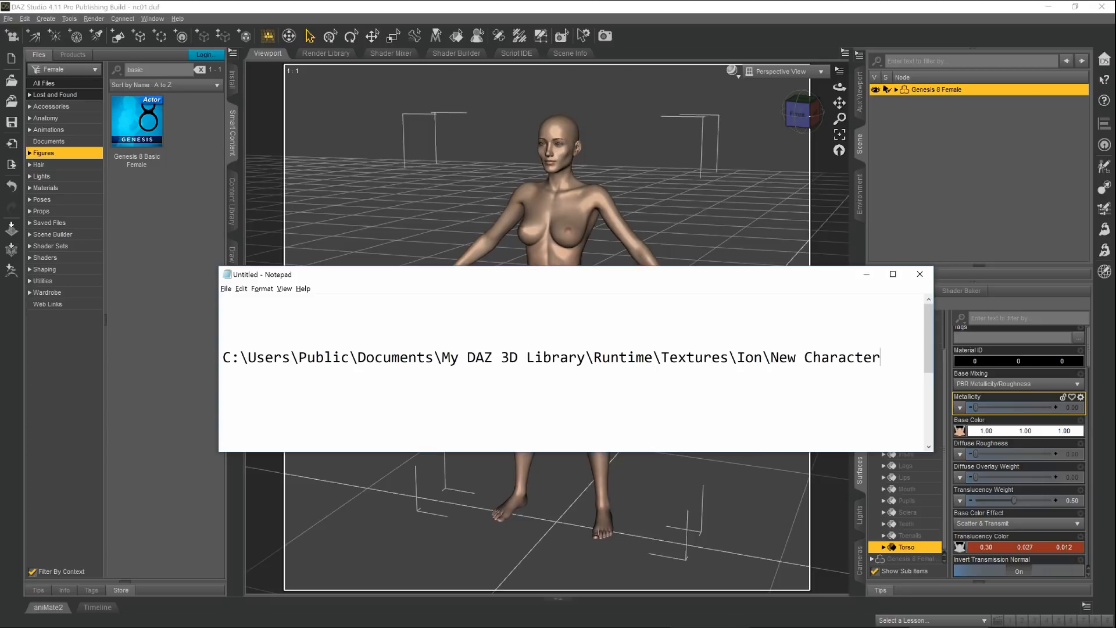
pyautogui.moveTo(586, 357); pyautogui.dragTo(223, 357)
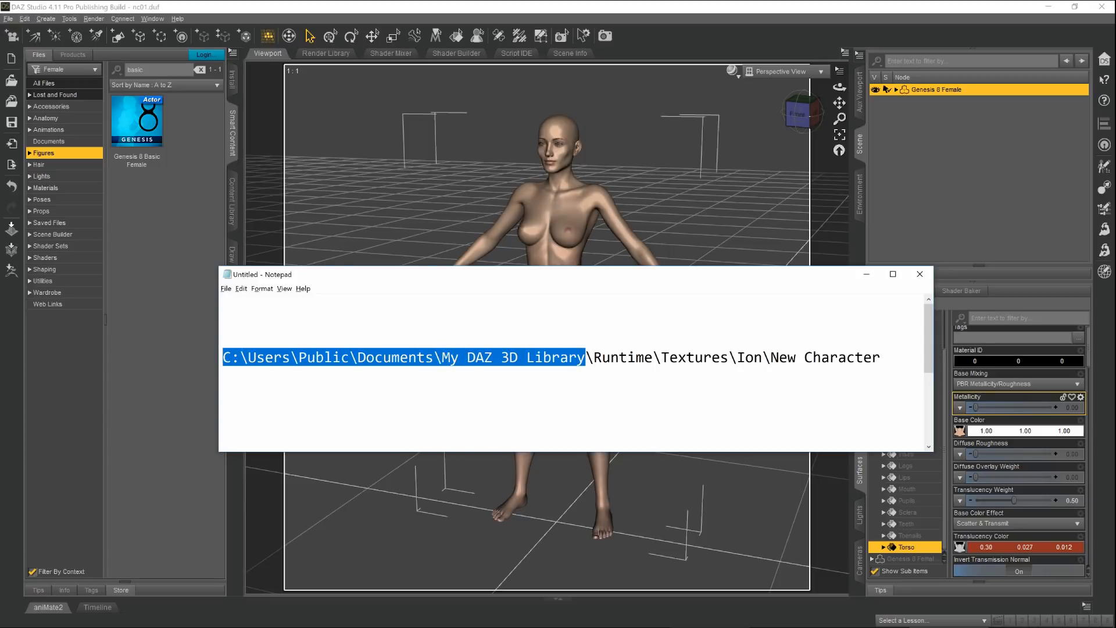
pyautogui.click(611, 357)
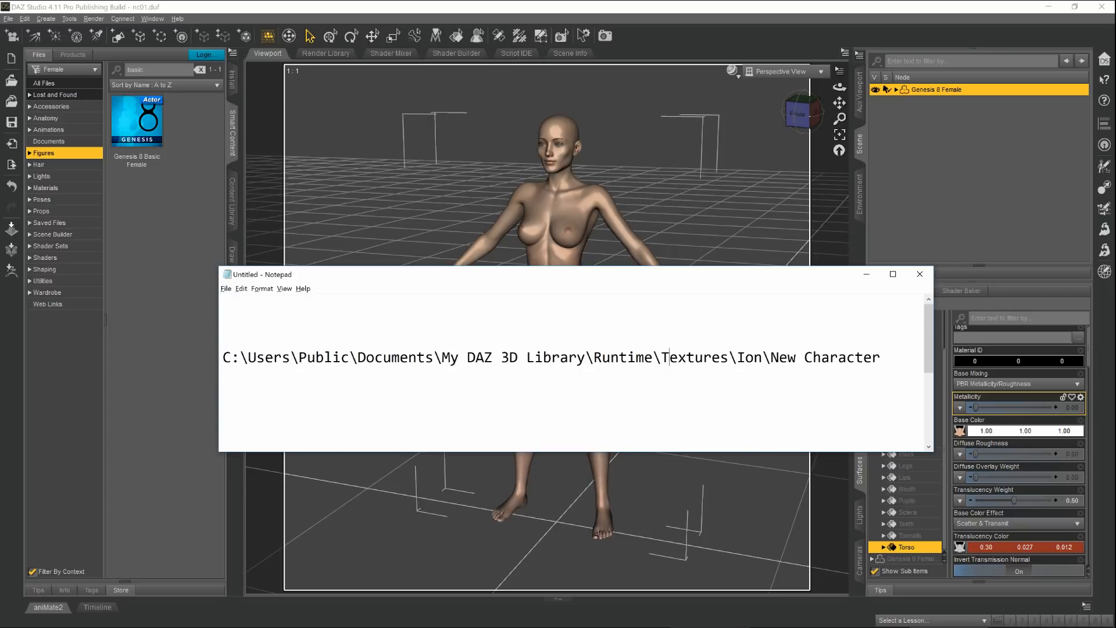
pyautogui.moveTo(738, 357); pyautogui.dragTo(796, 357)
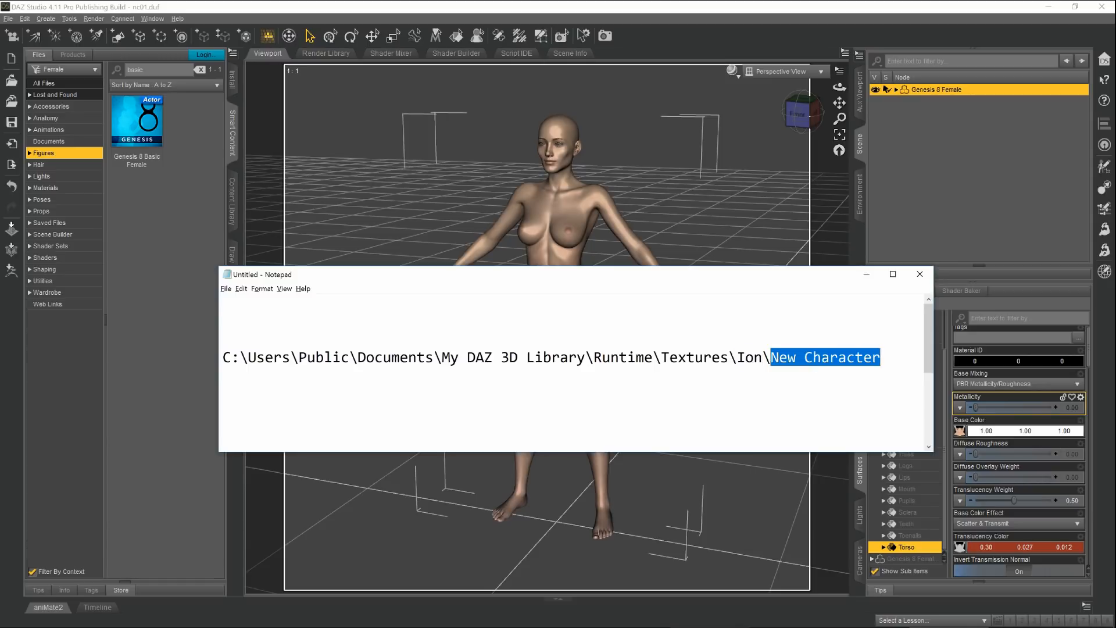
pyautogui.click(223, 376)
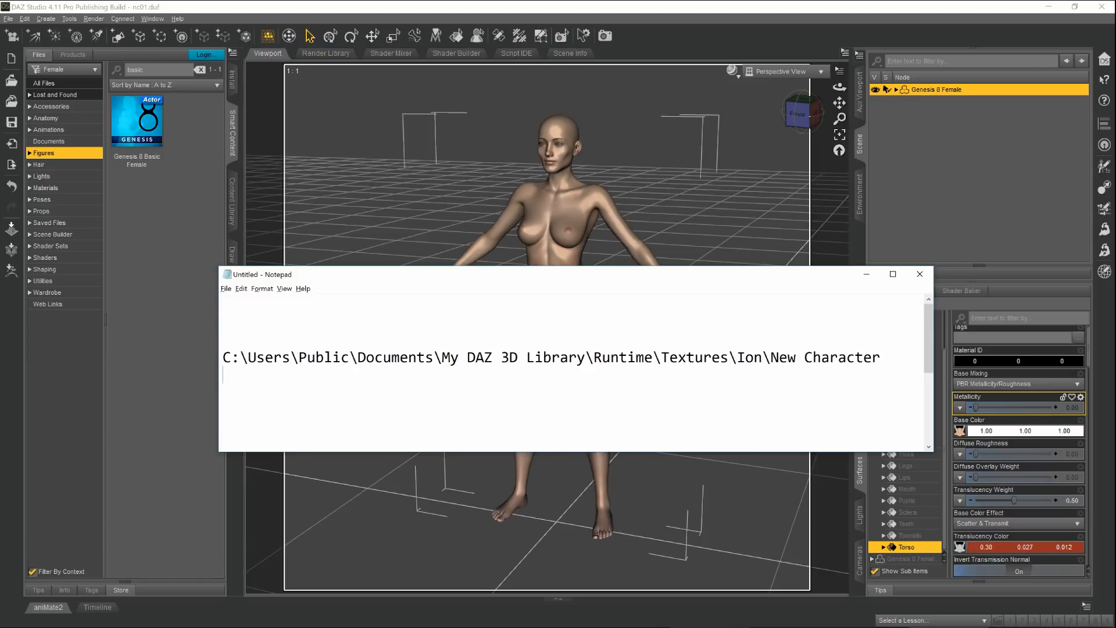
# Step: Highlight the texture path's parts one after another: library root, Runtime, Textures, Ion and New Character
pyautogui.hotkey('ctrl', 'shift', 'Left')
pyautogui.hotkey('ctrl', 'shift', 'Left')
pyautogui.hotkey('ctrl', 'shift', 'Left')
pyautogui.hotkey('ctrl', 'shift', 'Left')
pyautogui.hotkey('ctrl', 'shift', 'Left')
pyautogui.hotkey('ctrl', 'shift', 'Left')
pyautogui.hotkey('ctrl', 'shift', 'Left')
pyautogui.hotkey('ctrl', 'shift', 'Left')
pyautogui.hotkey('ctrl', 'shift', 'Left')
pyautogui.hotkey('ctrl', 'shift', 'Left')
pyautogui.hotkey('ctrl', 'shift', 'Left')
pyautogui.hotkey('ctrl', 'shift', 'Left')
pyautogui.hotkey('ctrl', 'shift', 'Left')
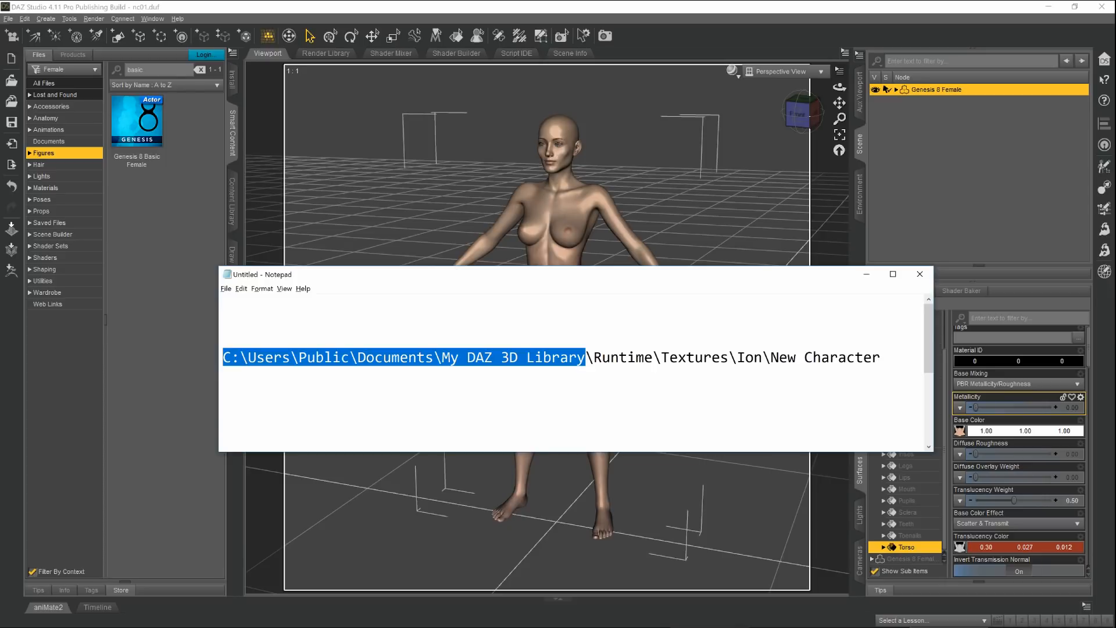
pyautogui.press('Right')
pyautogui.press('Right')
pyautogui.hotkey('shift', 'Right')
pyautogui.hotkey('shift', 'Right')
pyautogui.hotkey('shift', 'Right')
pyautogui.hotkey('shift', 'Right')
pyautogui.hotkey('shift', 'Right')
pyautogui.hotkey('shift', 'Right')
pyautogui.hotkey('shift', 'Right')
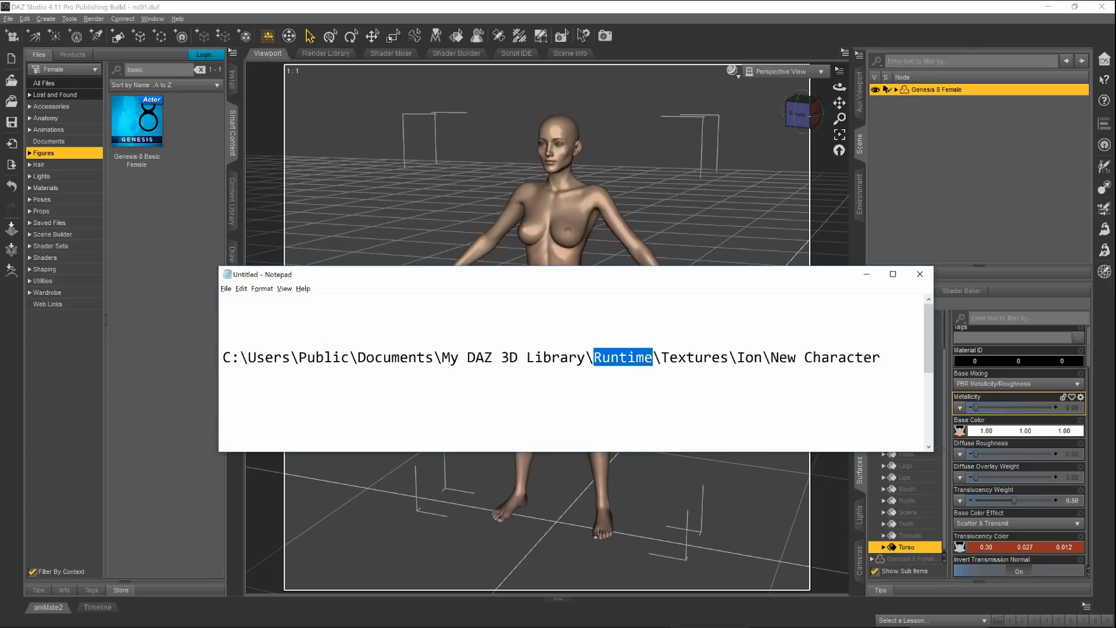
pyautogui.press('Right')
pyautogui.press('Right')
pyautogui.hotkey('shift', 'Right')
pyautogui.hotkey('shift', 'Right')
pyautogui.hotkey('shift', 'Right')
pyautogui.hotkey('shift', 'Right')
pyautogui.hotkey('shift', 'Right')
pyautogui.hotkey('shift', 'Right')
pyautogui.hotkey('shift', 'Right')
pyautogui.hotkey('shift', 'Right')
pyautogui.press('Right')
pyautogui.press('Right')
pyautogui.hotkey('shift', 'Right')
pyautogui.hotkey('shift', 'Right')
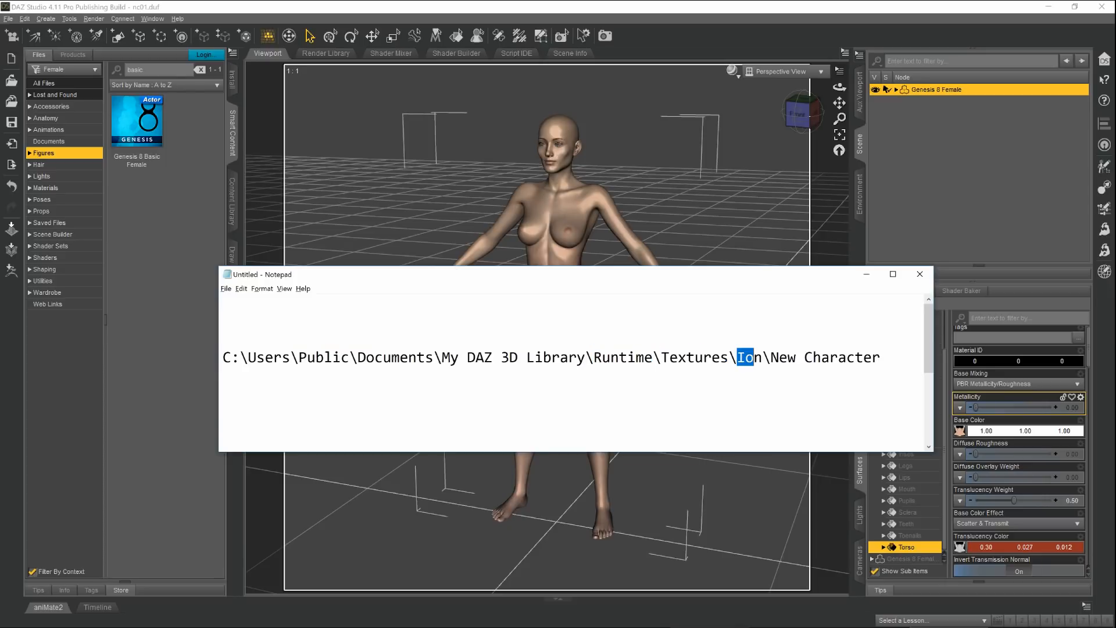
pyautogui.hotkey('shift', 'Right')
pyautogui.press('Right')
pyautogui.press('Right')
pyautogui.hotkey('shift', 'Right')
pyautogui.hotkey('shift', 'Right')
pyautogui.hotkey('shift', 'Right')
pyautogui.hotkey('shift', 'Right')
pyautogui.hotkey('shift', 'Right')
pyautogui.hotkey('shift', 'Right')
pyautogui.hotkey('shift', 'Right')
pyautogui.hotkey('shift', 'Right')
pyautogui.hotkey('shift', 'Right')
pyautogui.hotkey('shift', 'Right')
pyautogui.hotkey('shift', 'Right')
pyautogui.hotkey('shift', 'Right')
pyautogui.hotkey('shift', 'Right')
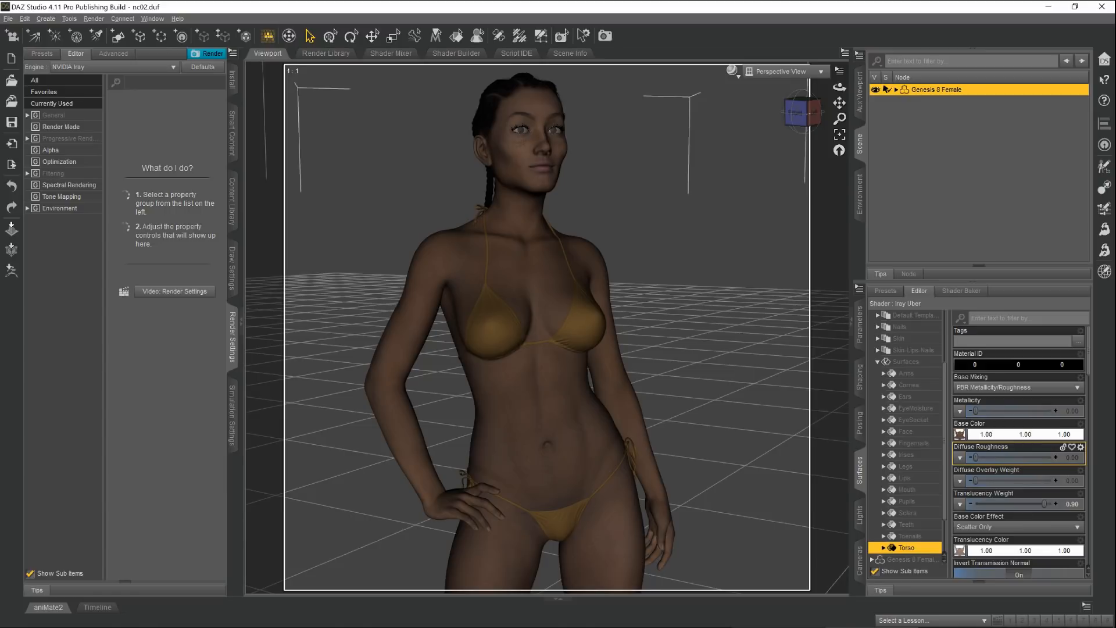
# Step: Render the posed character in DAZ Studio and save the image as New Character in jpg format on D:/
pyautogui.hotkey('ctrl', 'r')
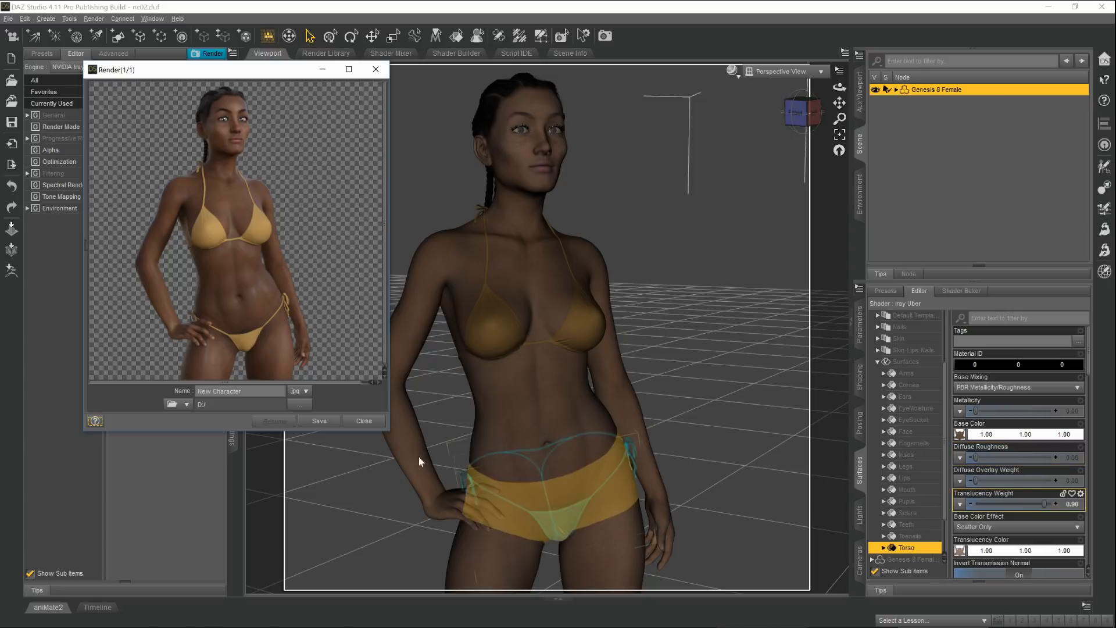
pyautogui.click(320, 421)
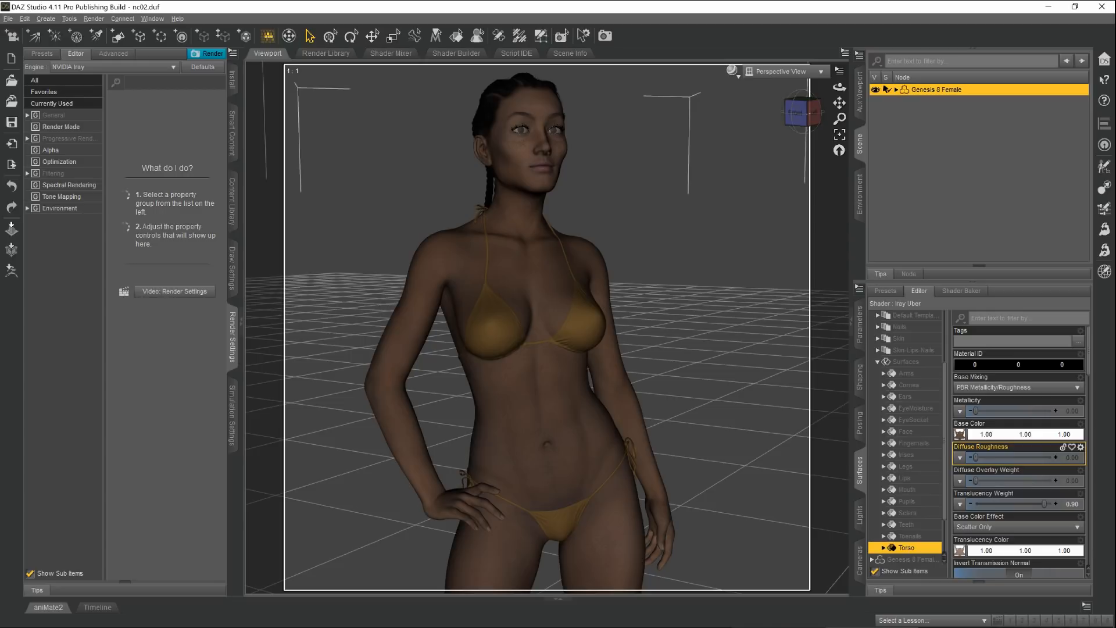
# Step: Switch to Photos to check the morph icon names and sizes in morphicons.jpg, and return to DAZ Studio
pyautogui.hotkey('alt', 'Tab')
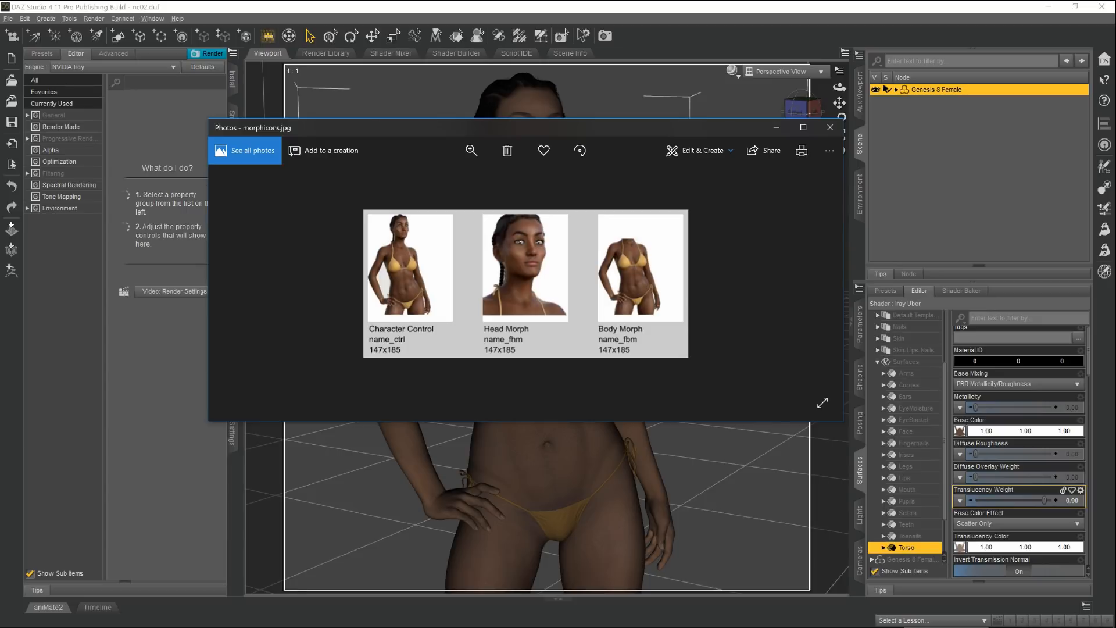
pyautogui.hotkey('alt', 'Tab')
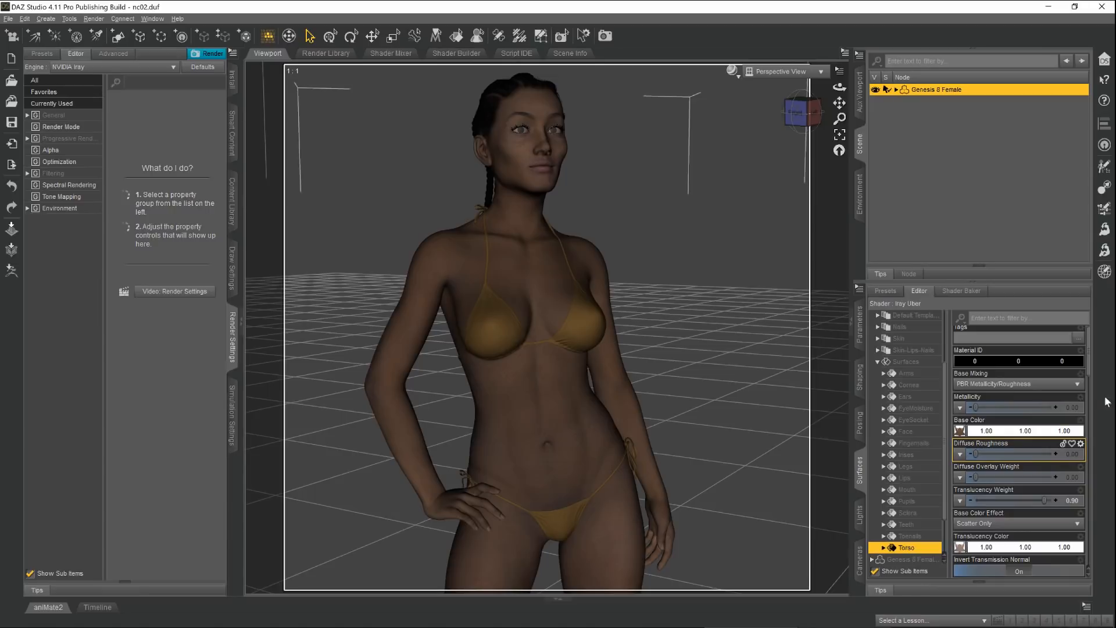
# Step: Start saving the figure's morph assets with vendor name Ion and product name New Character
pyautogui.click(9, 19)
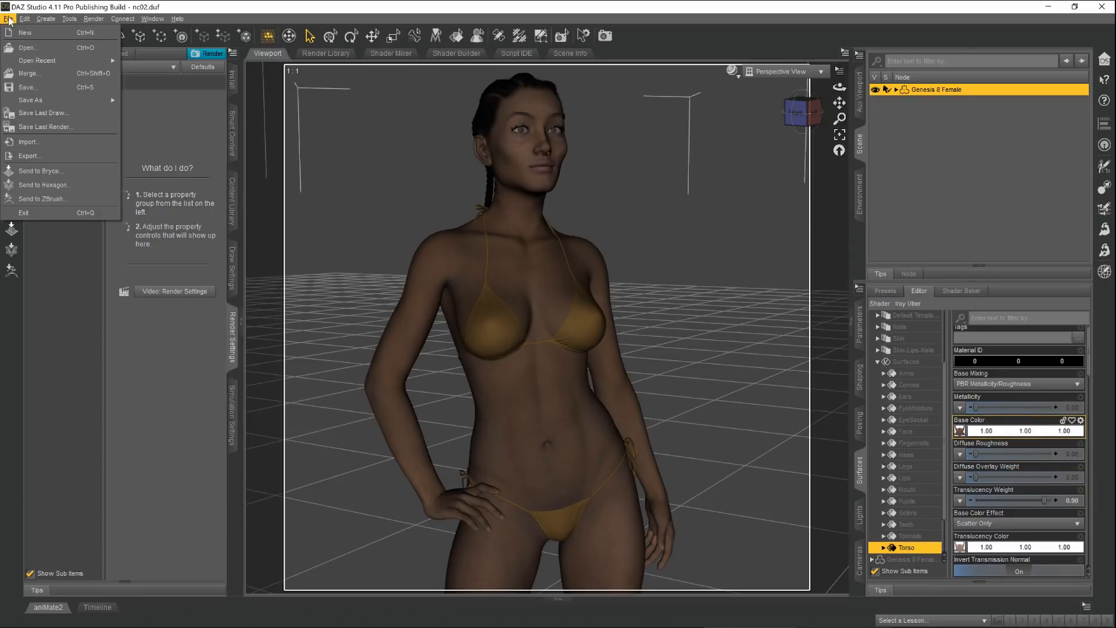
pyautogui.moveTo(35, 100)
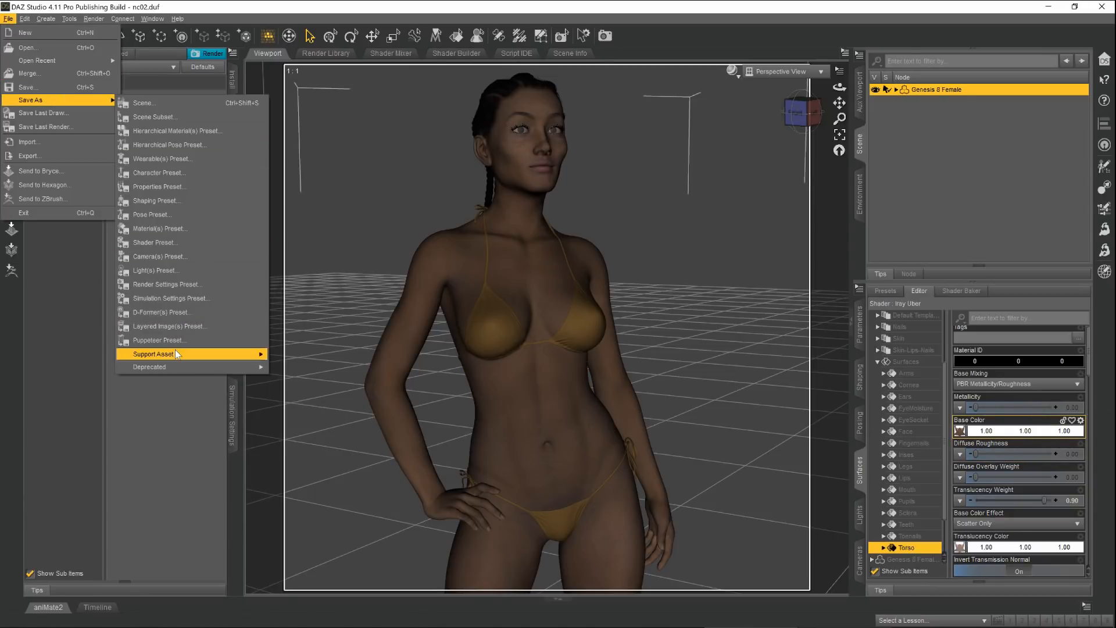
pyautogui.moveTo(177, 355)
pyautogui.click(294, 379)
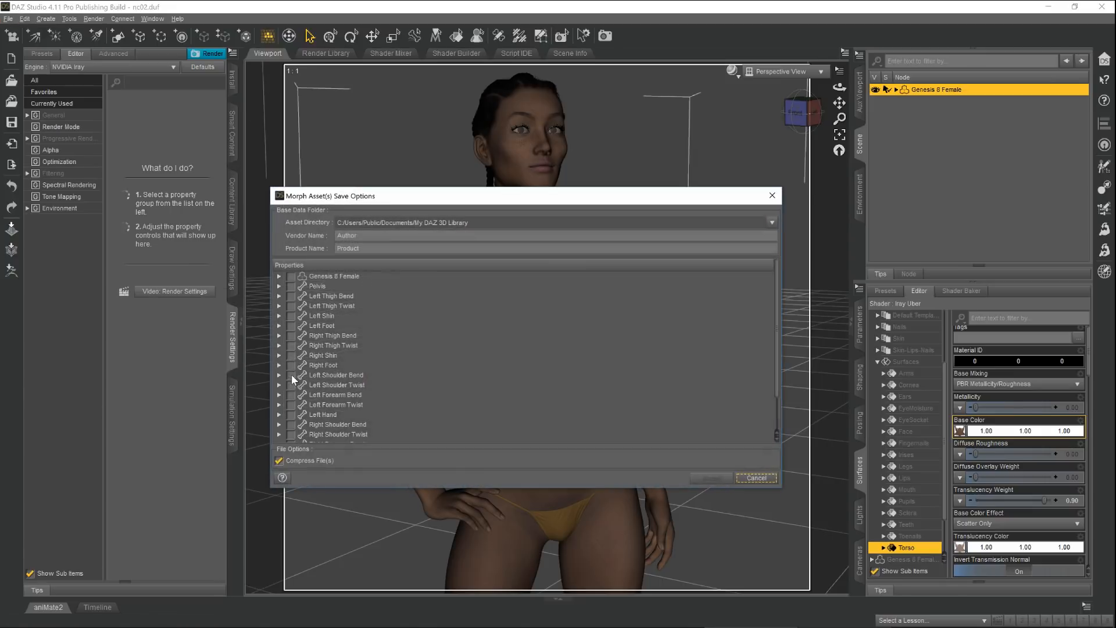
pyautogui.moveTo(358, 236); pyautogui.dragTo(337, 235)
pyautogui.write('Ion')
pyautogui.press('Tab')
pyautogui.write('New Character')
# Step: Include the New Character property under Genesis 8 Female/Actor/People/Real World in the morph assets to save
pyautogui.click(278, 277)
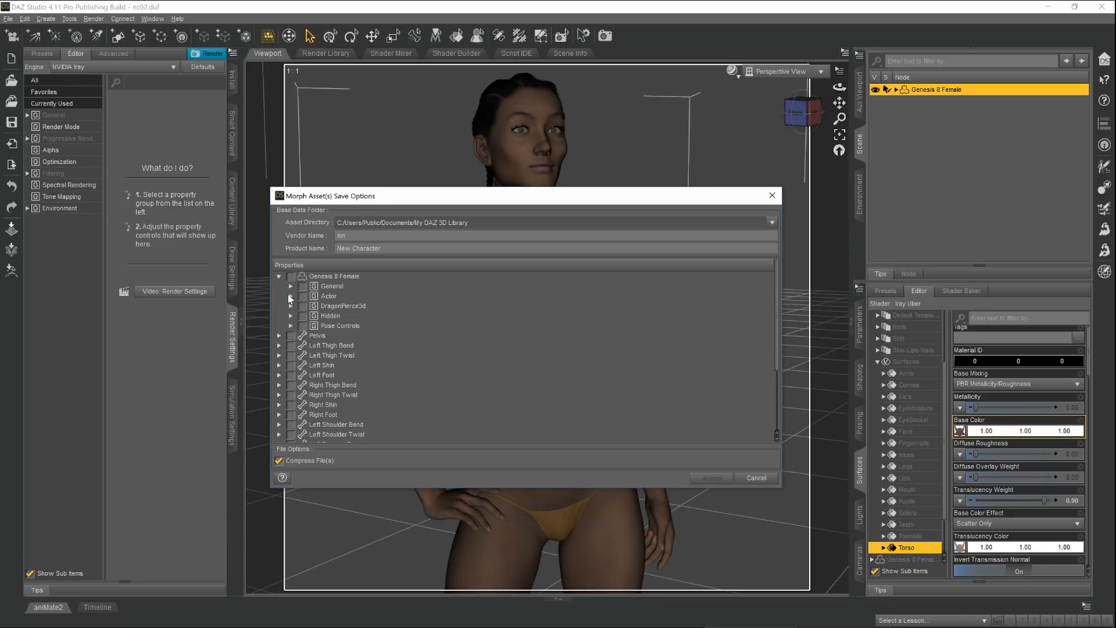
pyautogui.click(290, 297)
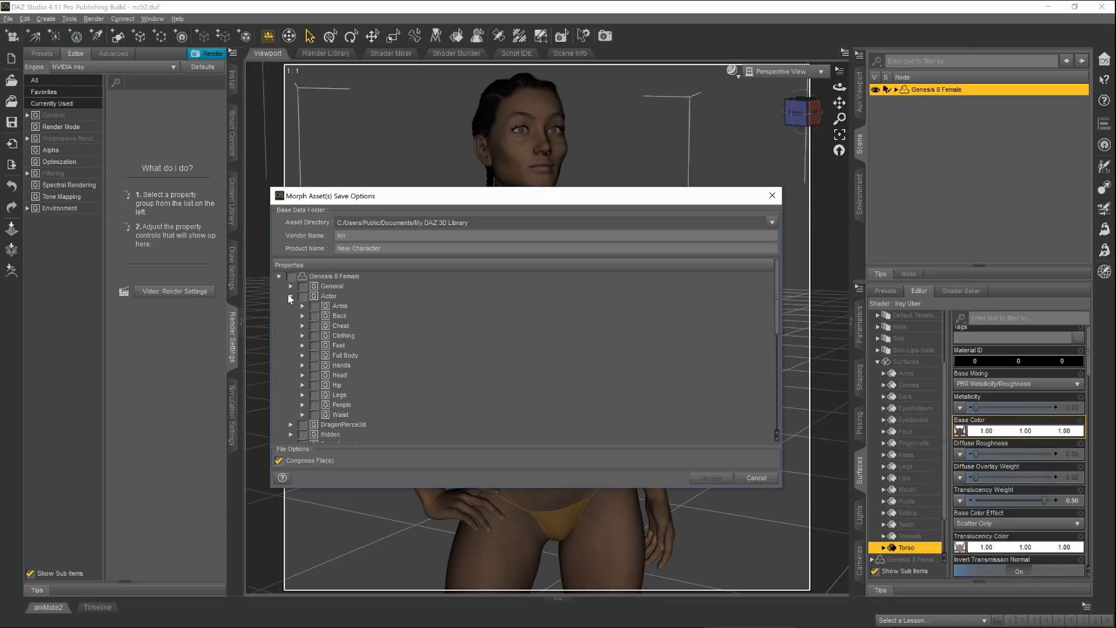
pyautogui.click(302, 404)
pyautogui.scroll(-2, 414, 383)
pyautogui.click(314, 369)
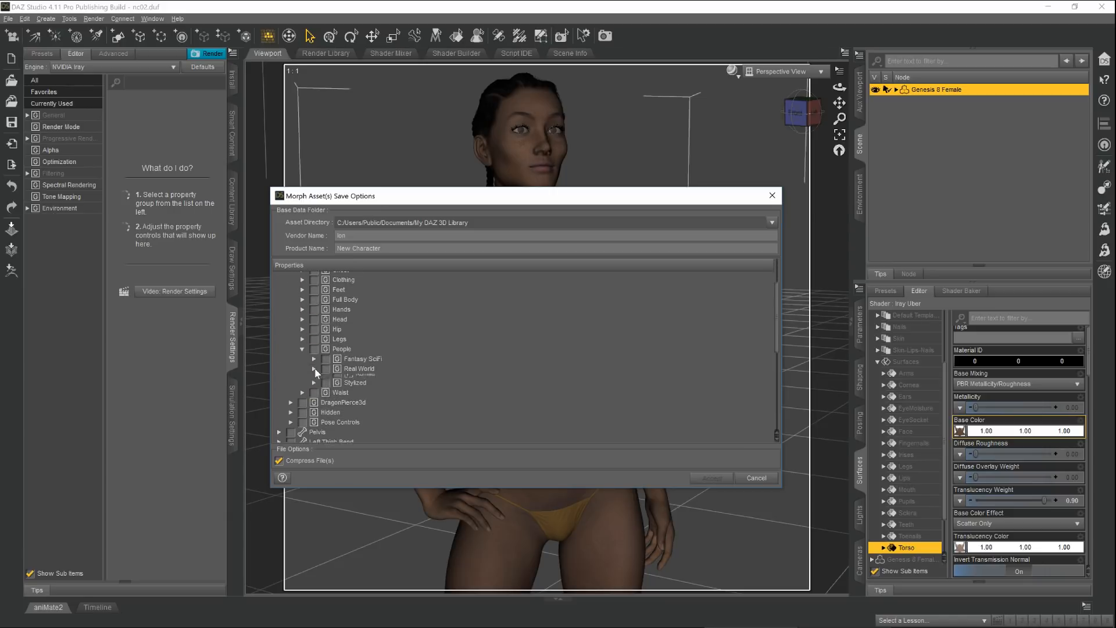
pyautogui.scroll(-10, 459, 355)
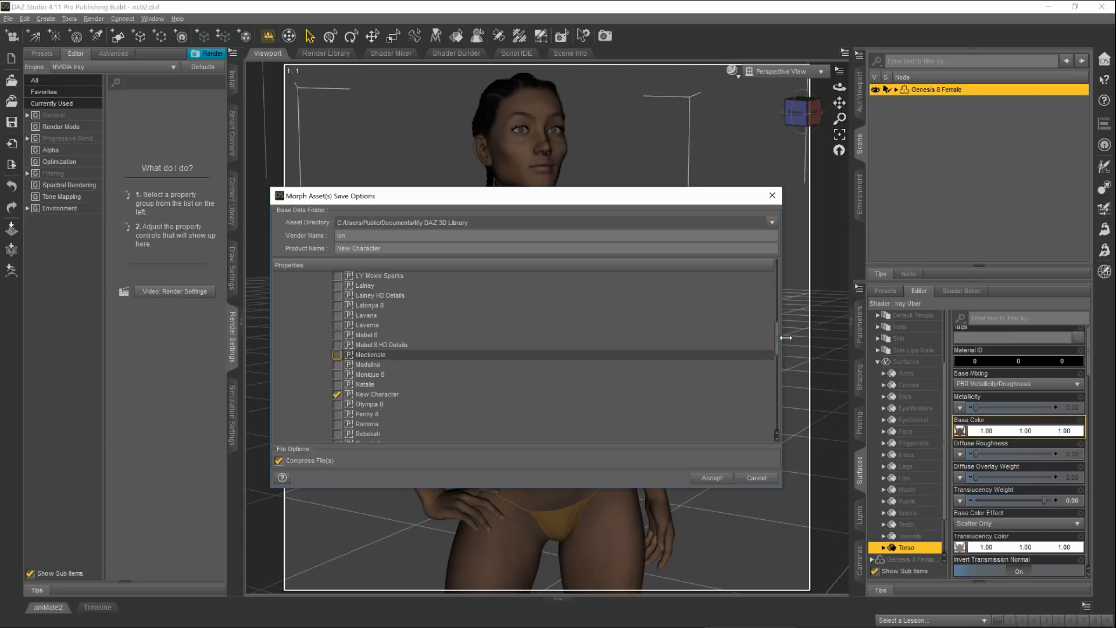
# Step: Include the New Character Head property under Actor/Head/People/Real World in the morph assets to save
pyautogui.moveTo(778, 349); pyautogui.dragTo(780, 297)
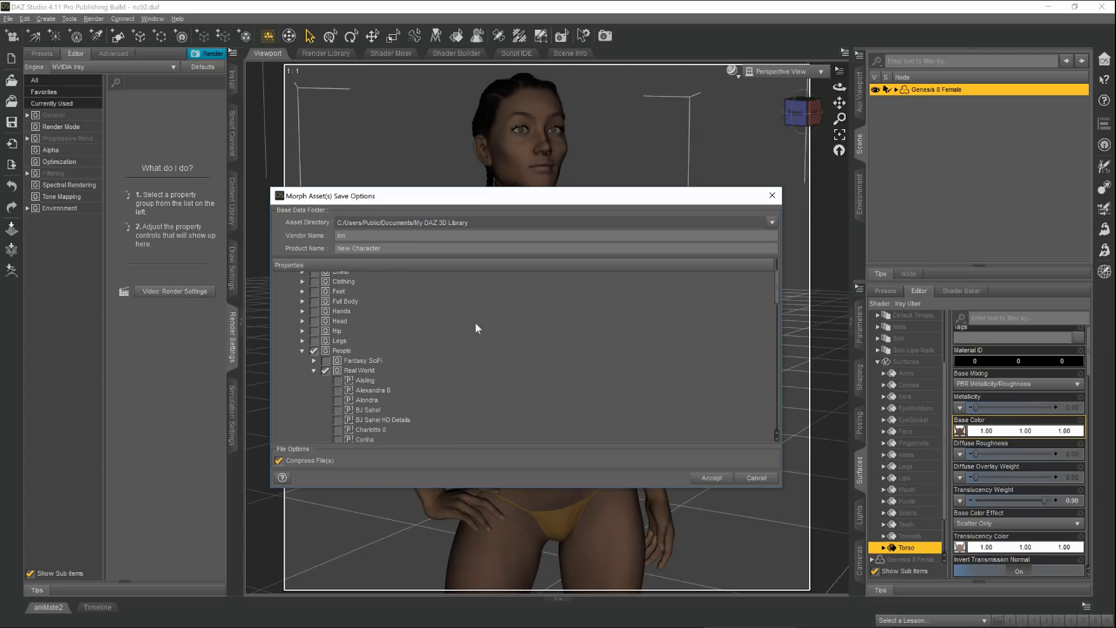
pyautogui.click(302, 321)
pyautogui.click(314, 361)
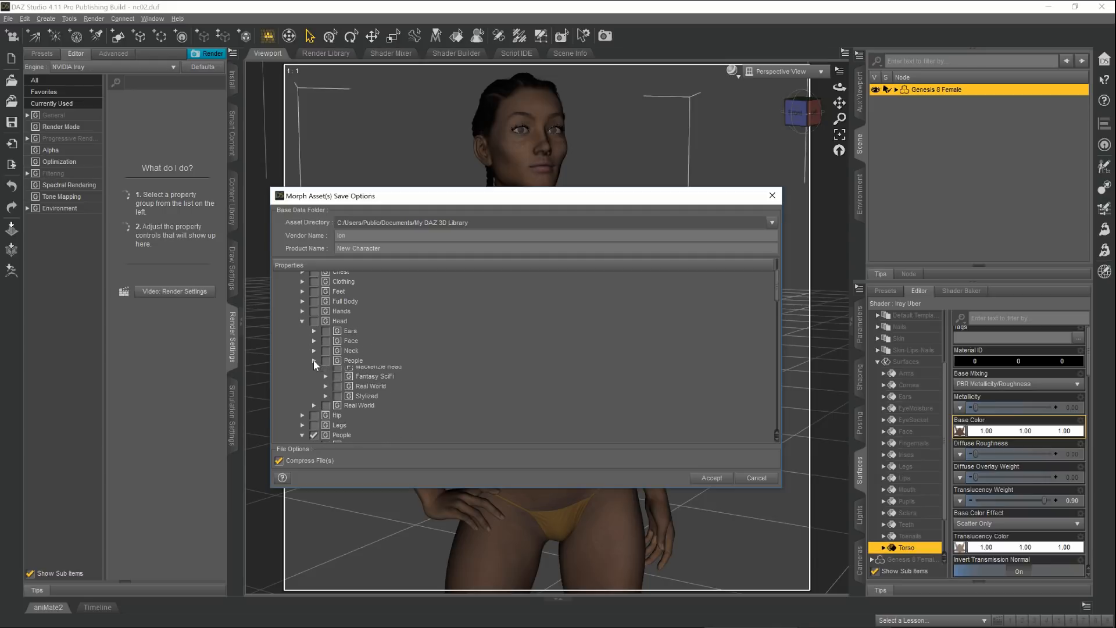
pyautogui.click(326, 390)
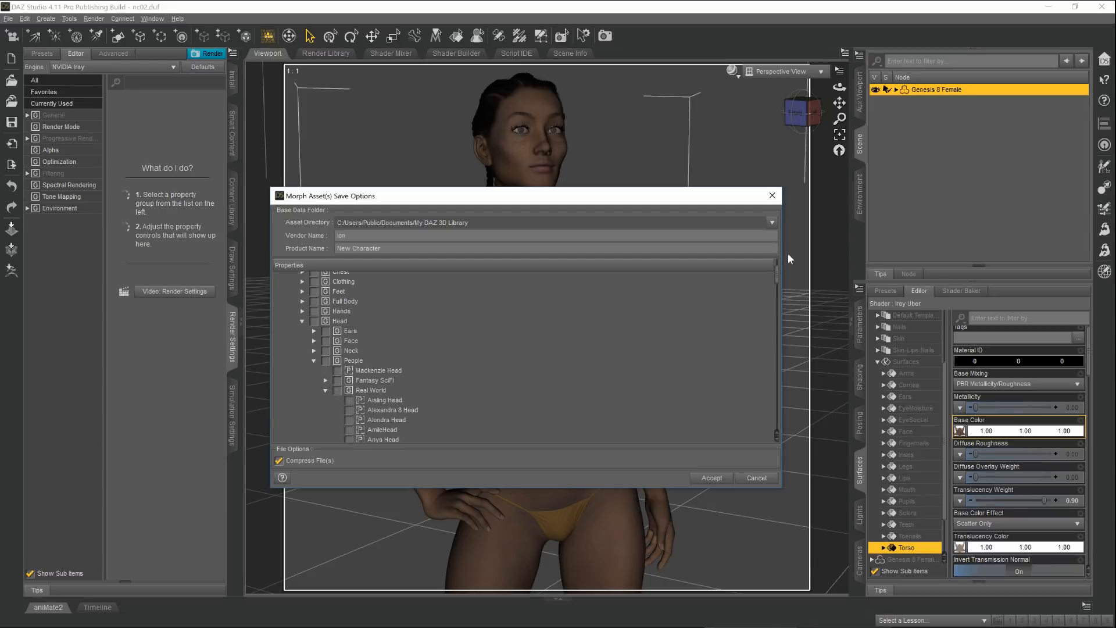
pyautogui.moveTo(780, 279); pyautogui.dragTo(773, 322)
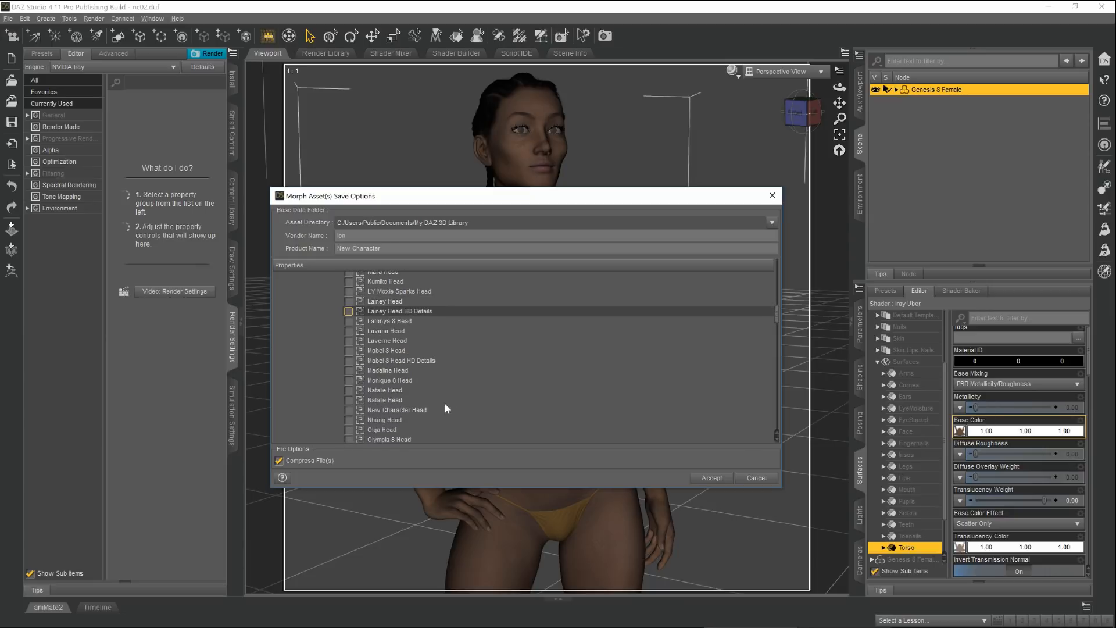
pyautogui.click(349, 410)
# Step: Include the New Character Body property under Actor/Full Body/People/Real World and save the morph assets
pyautogui.scroll(20, 710, 314)
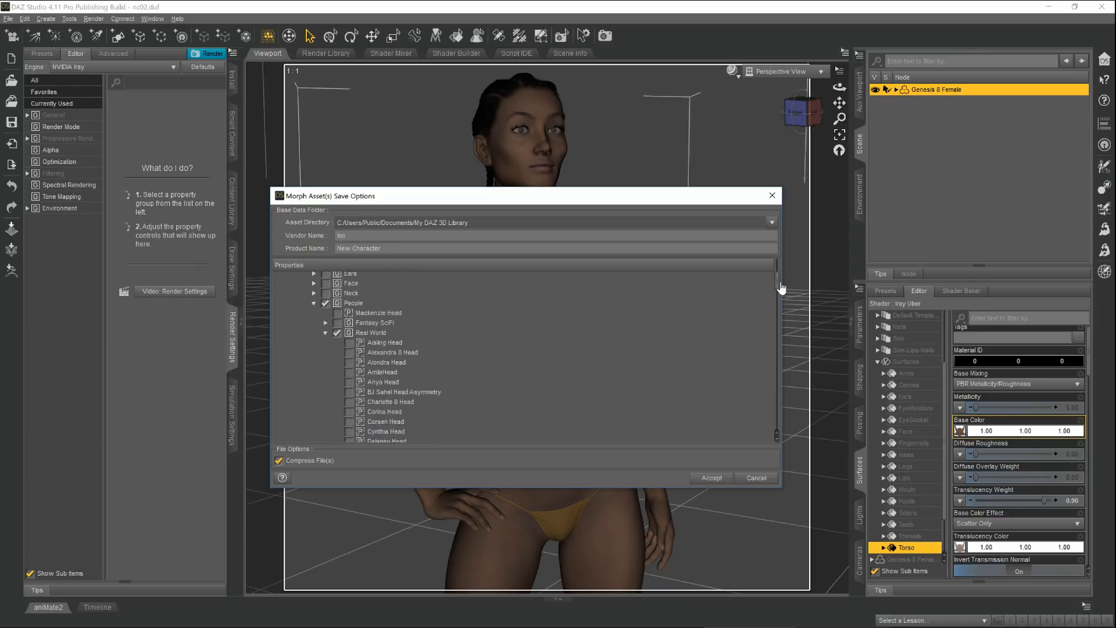
pyautogui.click(302, 294)
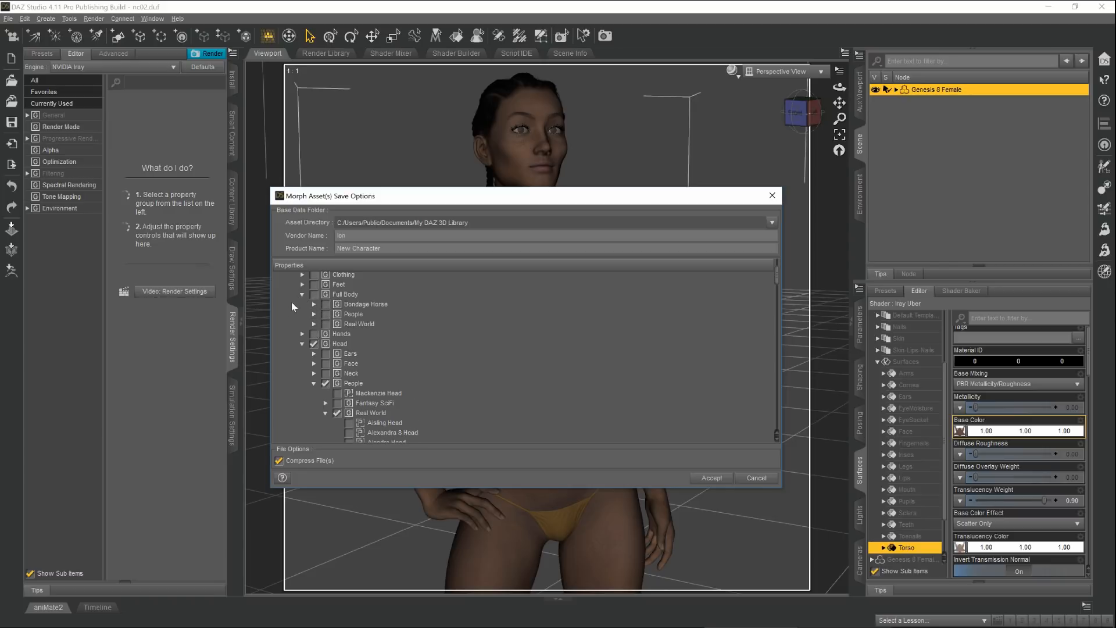
pyautogui.click(314, 314)
pyautogui.click(325, 343)
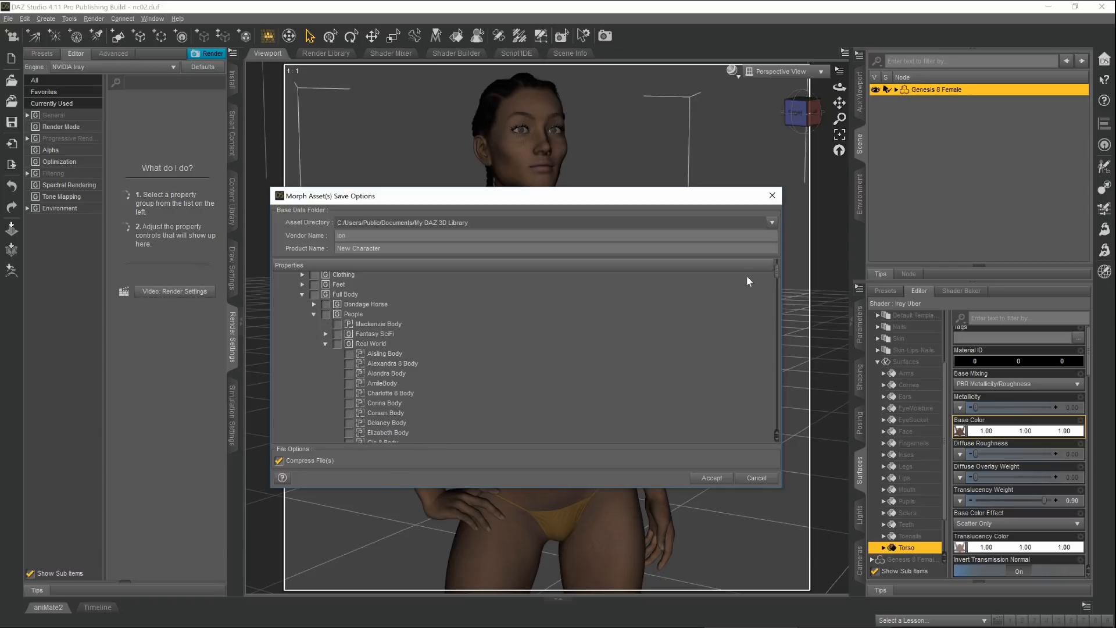
pyautogui.moveTo(775, 277); pyautogui.dragTo(776, 297)
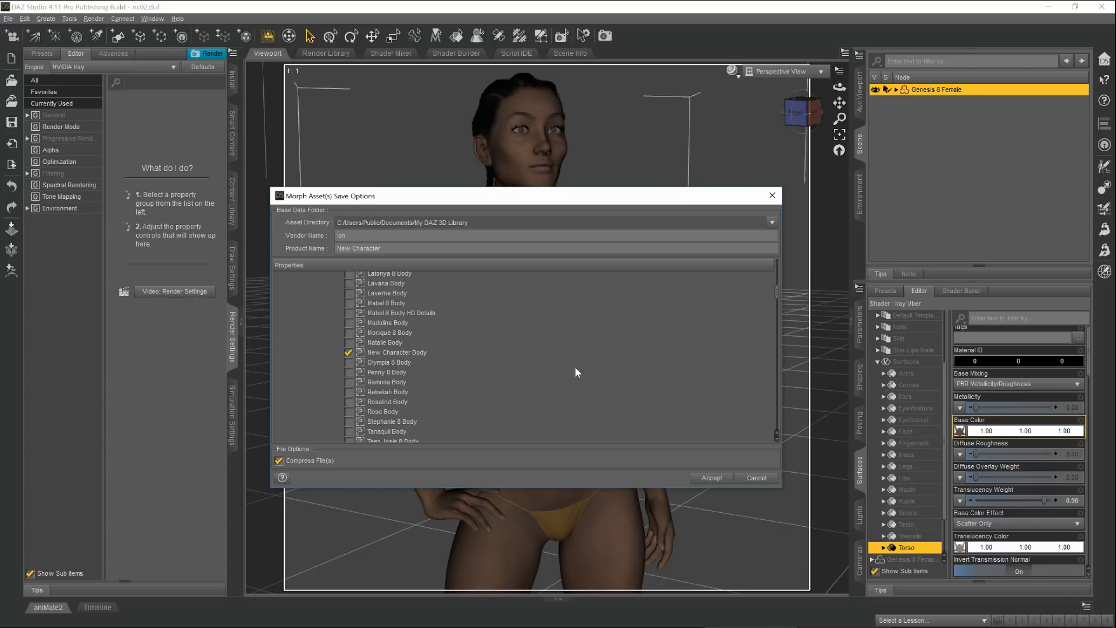
pyautogui.click(710, 477)
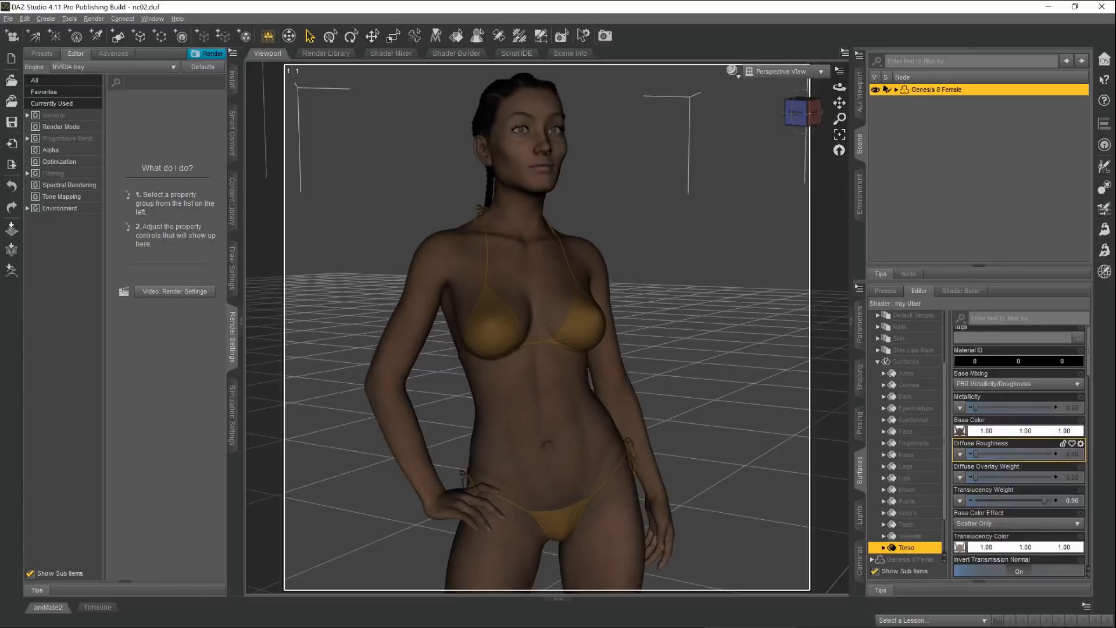
# Step: Assign newcharacter_fbm.png from the Ion/New Character morph folder as the card image of the New Character Body parameter
pyautogui.hotkey('alt', 'Tab')
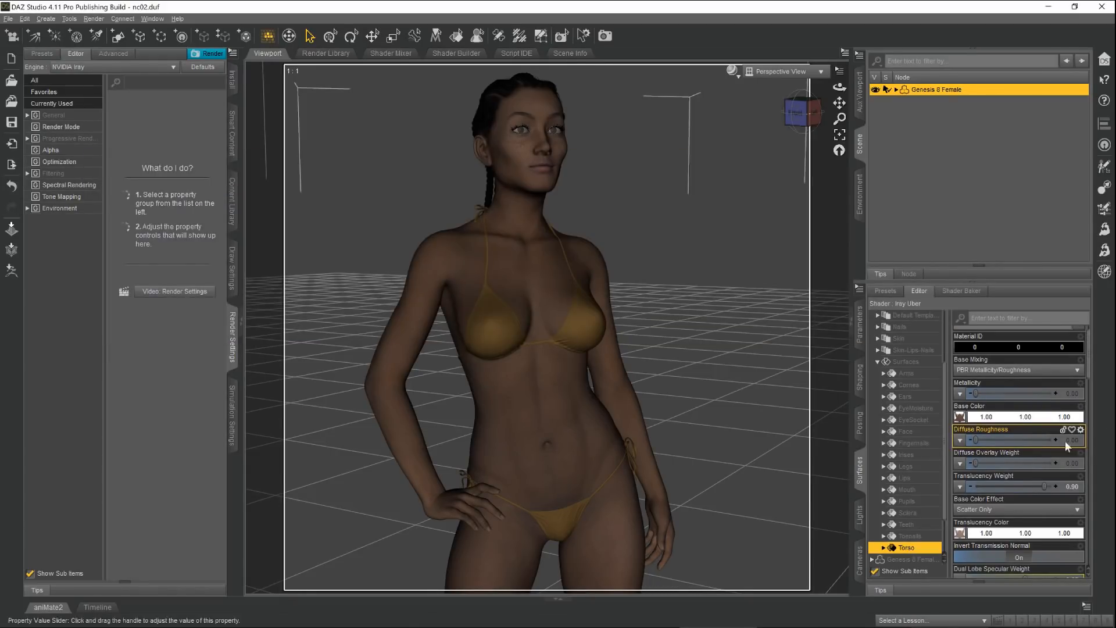
pyautogui.click(862, 335)
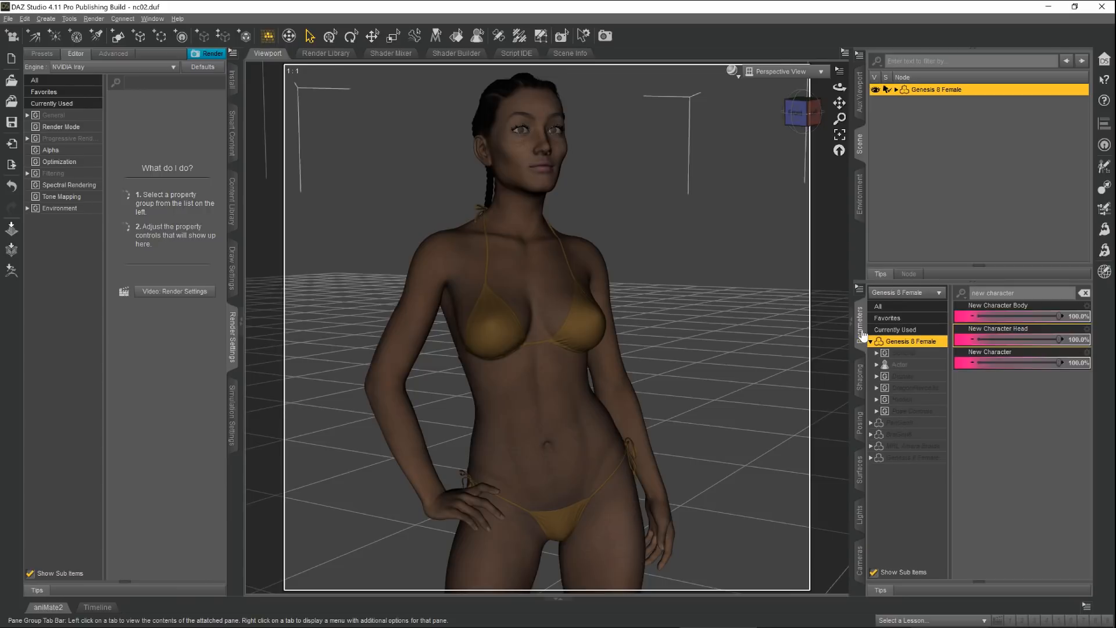
pyautogui.click(1086, 306)
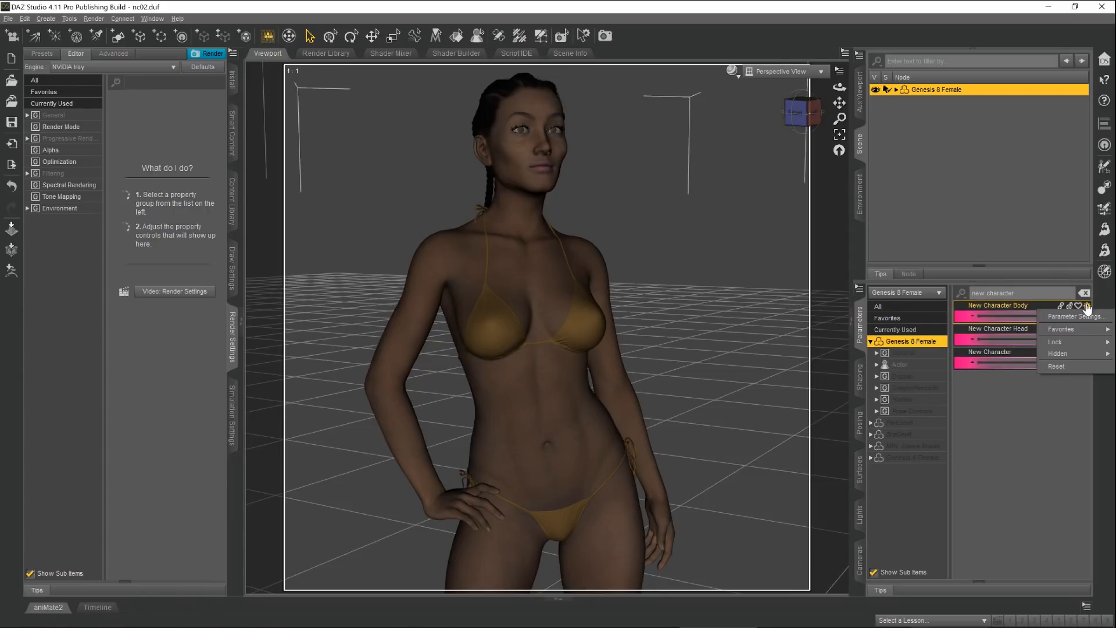
pyautogui.click(1073, 317)
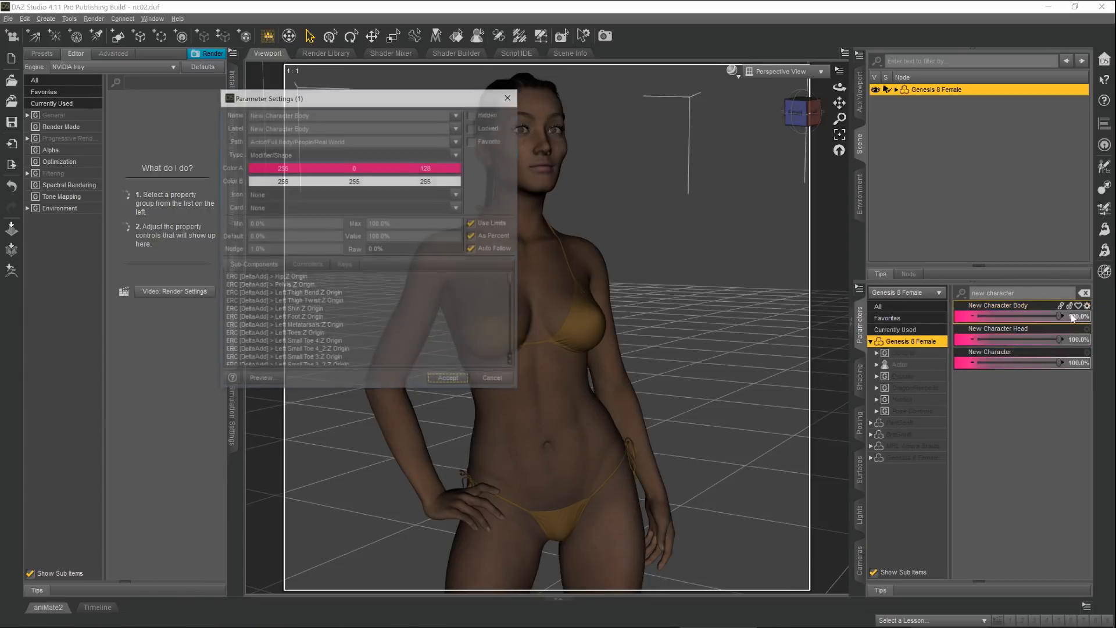
pyautogui.click(458, 209)
pyautogui.click(476, 221)
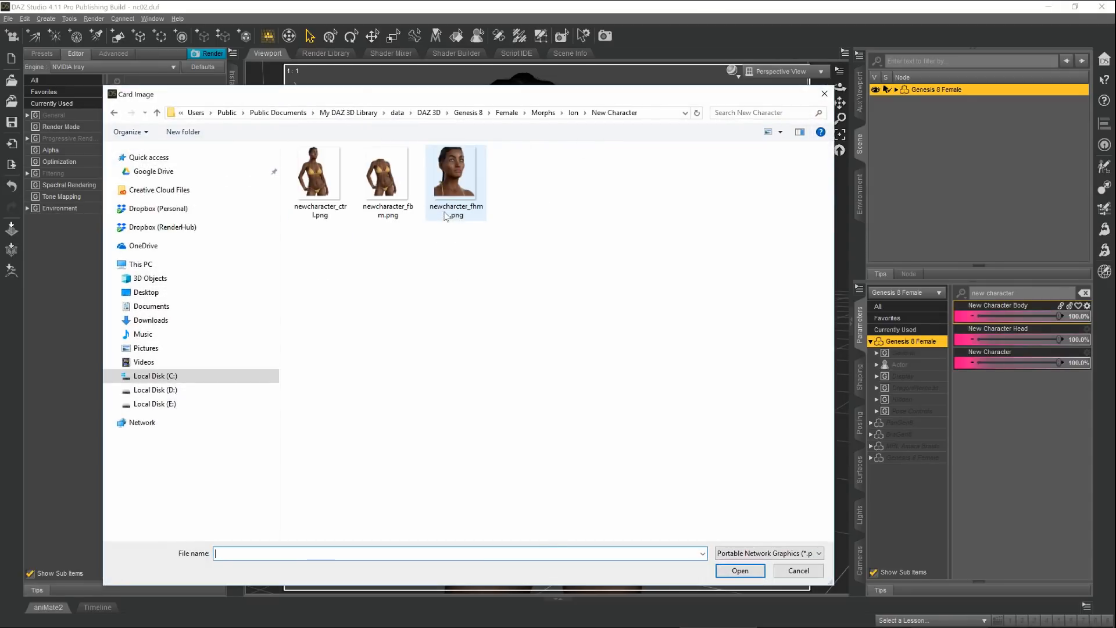
pyautogui.doubleClick(407, 174)
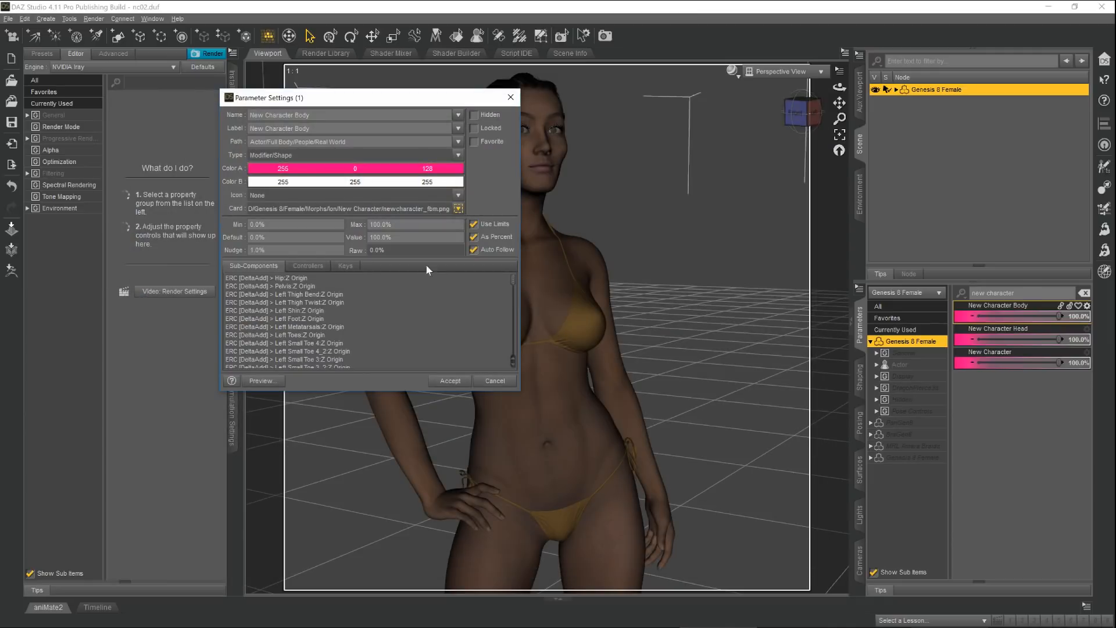
pyautogui.click(451, 381)
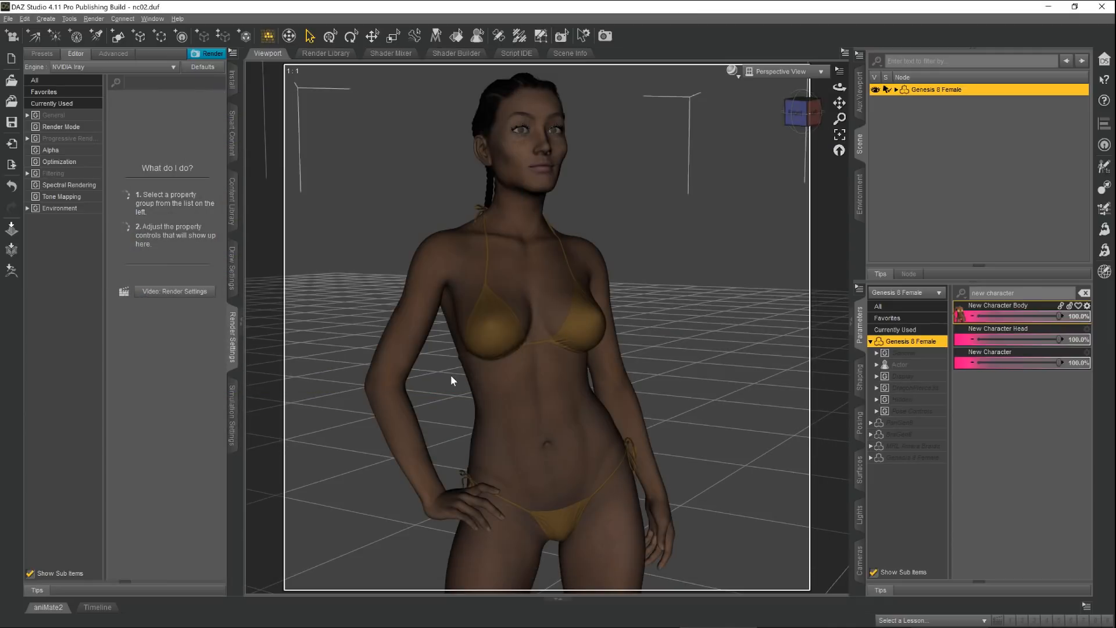
# Step: Assign newcharcter_fhm.png as the card image of the New Character Head parameter
pyautogui.rightClick(1062, 337)
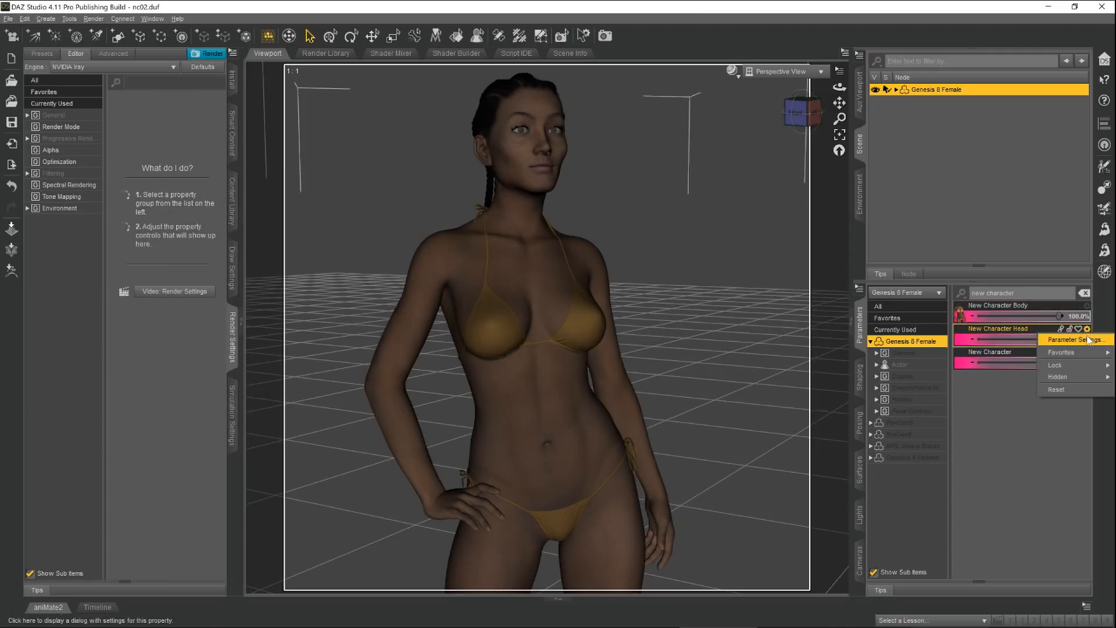
pyautogui.click(1067, 378)
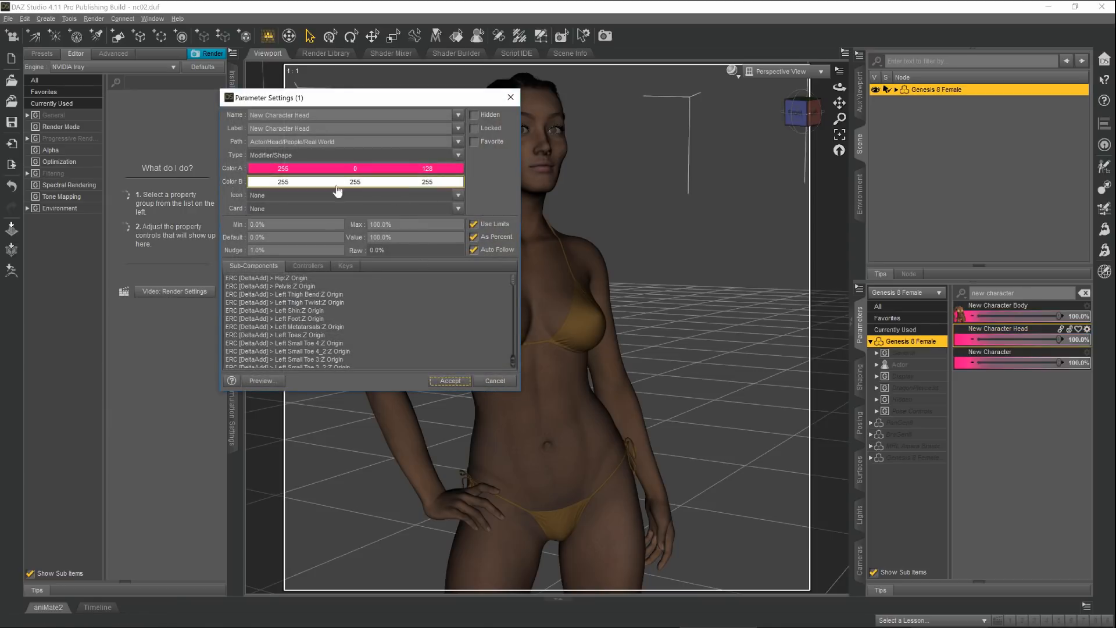
pyautogui.click(459, 211)
pyautogui.click(468, 221)
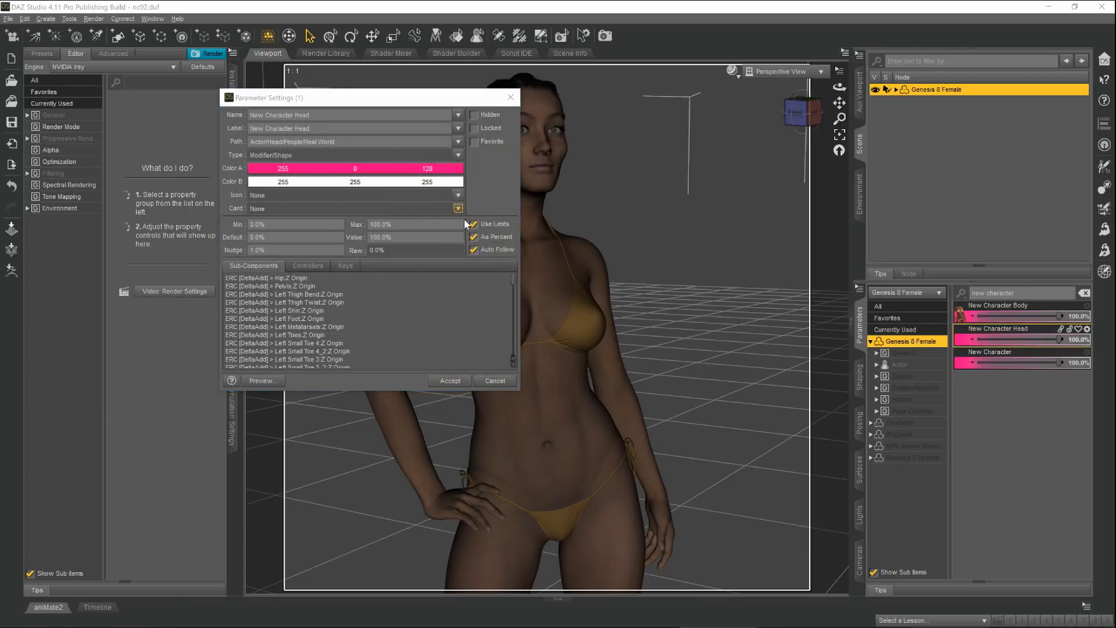
pyautogui.press('Return')
pyautogui.click(451, 180)
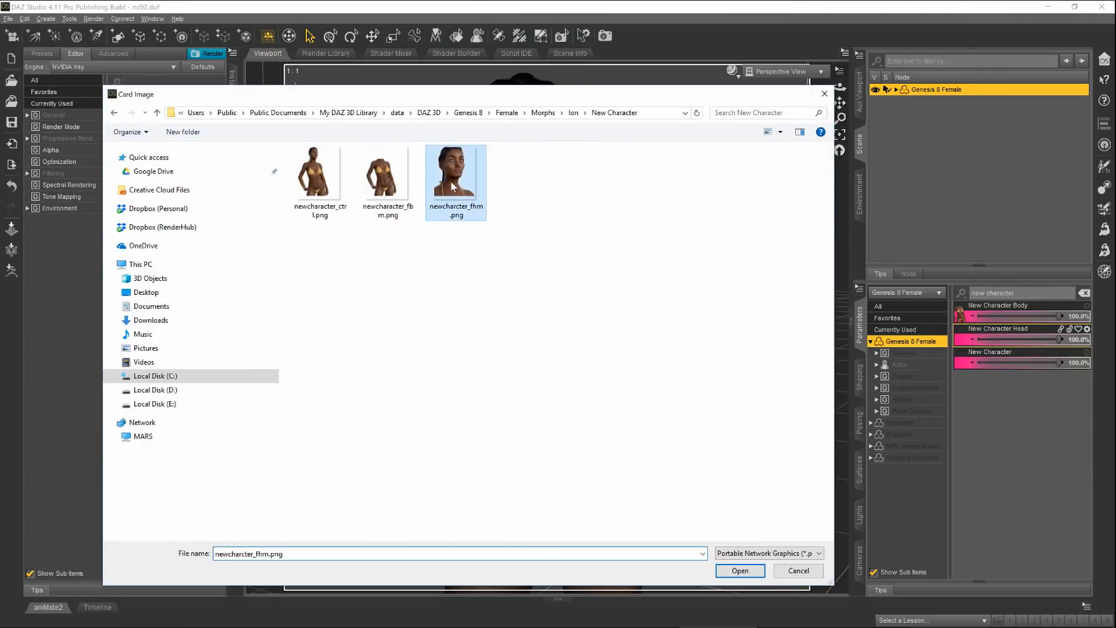
pyautogui.doubleClick(451, 180)
pyautogui.click(449, 380)
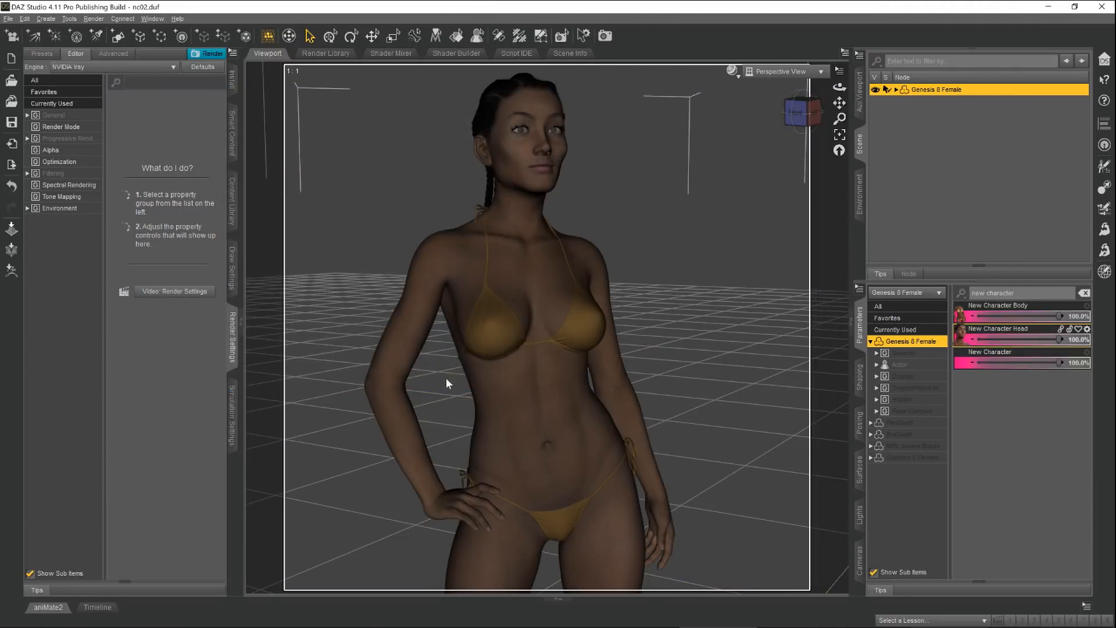
# Step: Choose newcharacter_ctrl.png as the card image in the settings of the New Character parameter
pyautogui.click(1087, 352)
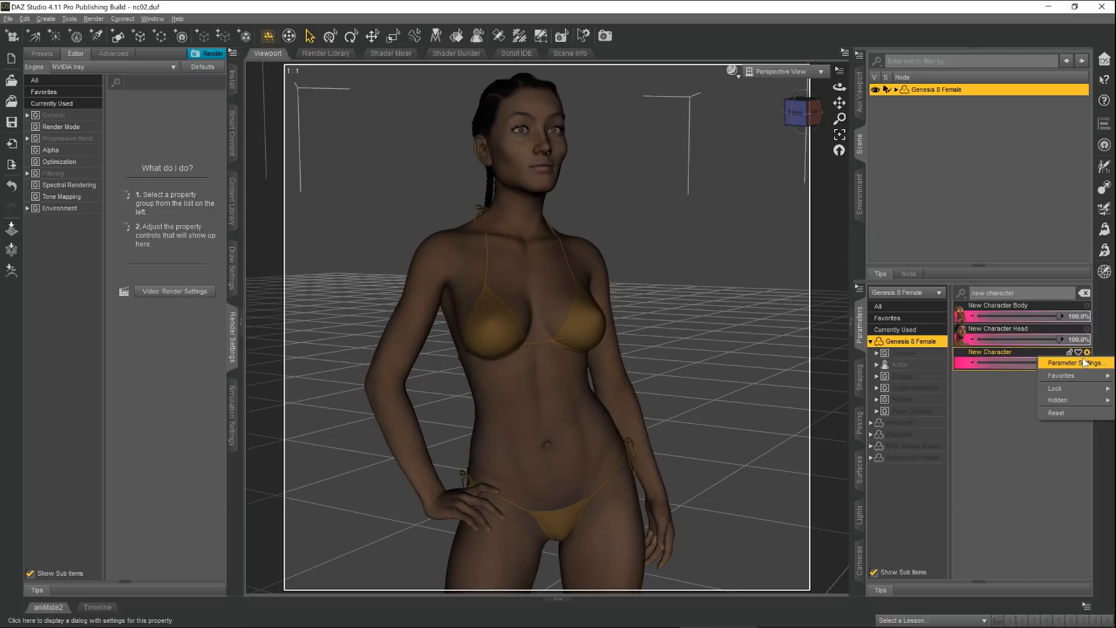
pyautogui.click(1083, 361)
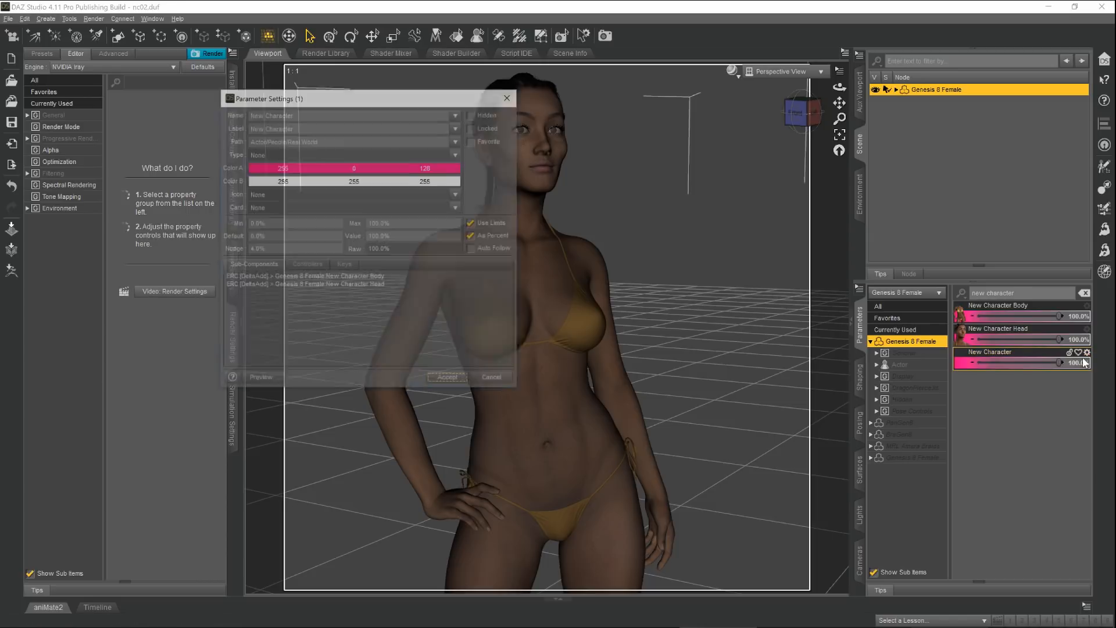
pyautogui.click(459, 208)
pyautogui.press('Return')
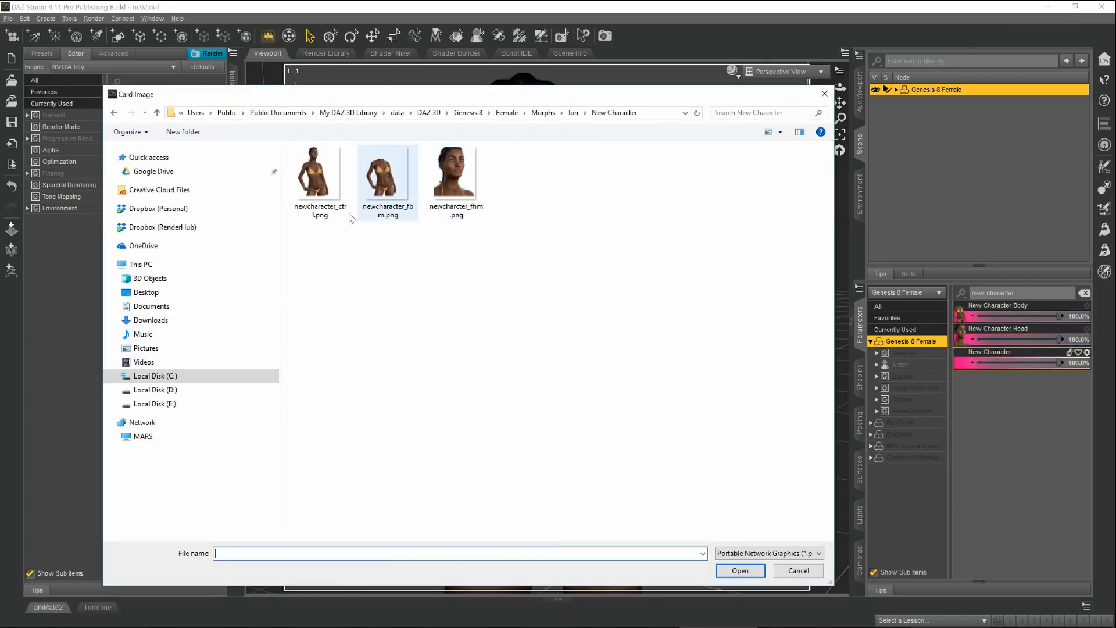
pyautogui.doubleClick(313, 187)
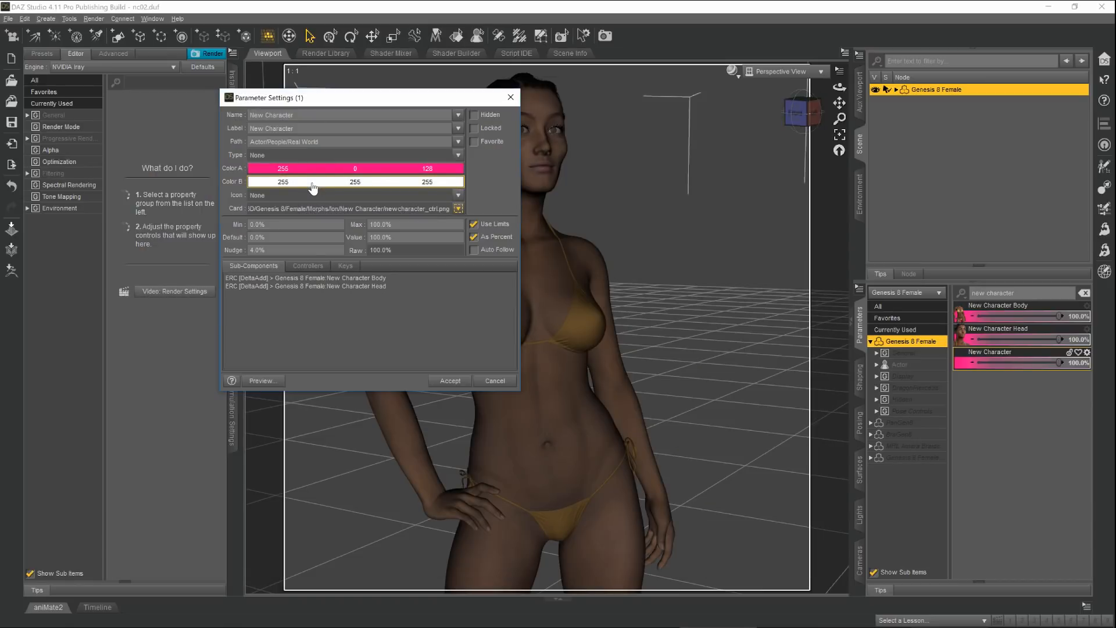
# Step: Set the New Character parameter's type to Modifier/Shape and check the new morph cards among the Actor shapes
pyautogui.click(458, 155)
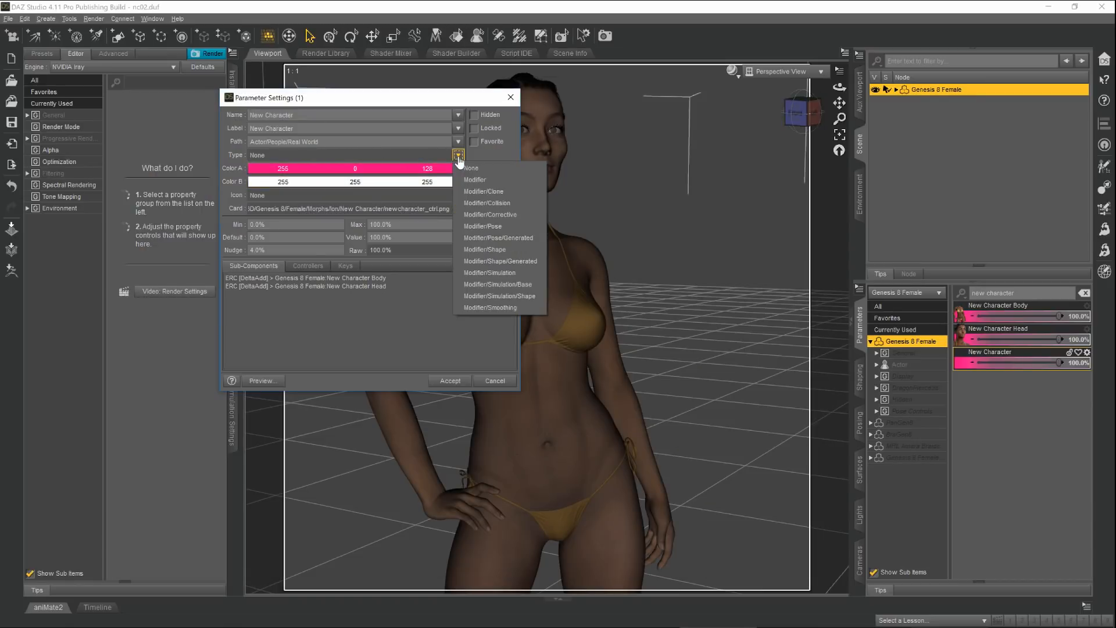
pyautogui.click(514, 250)
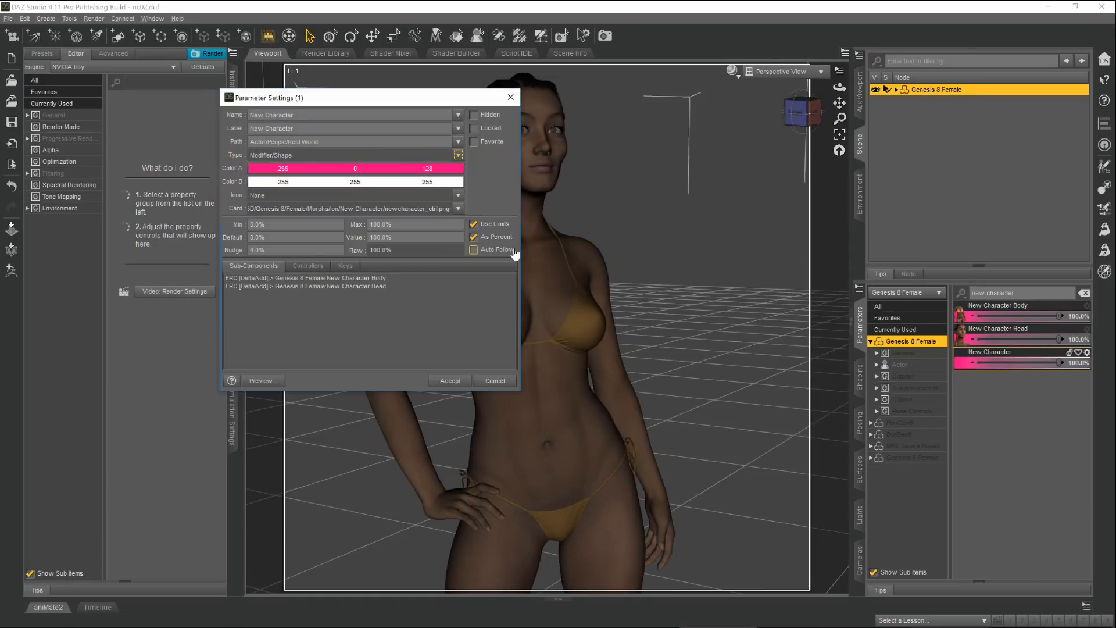
pyautogui.click(455, 381)
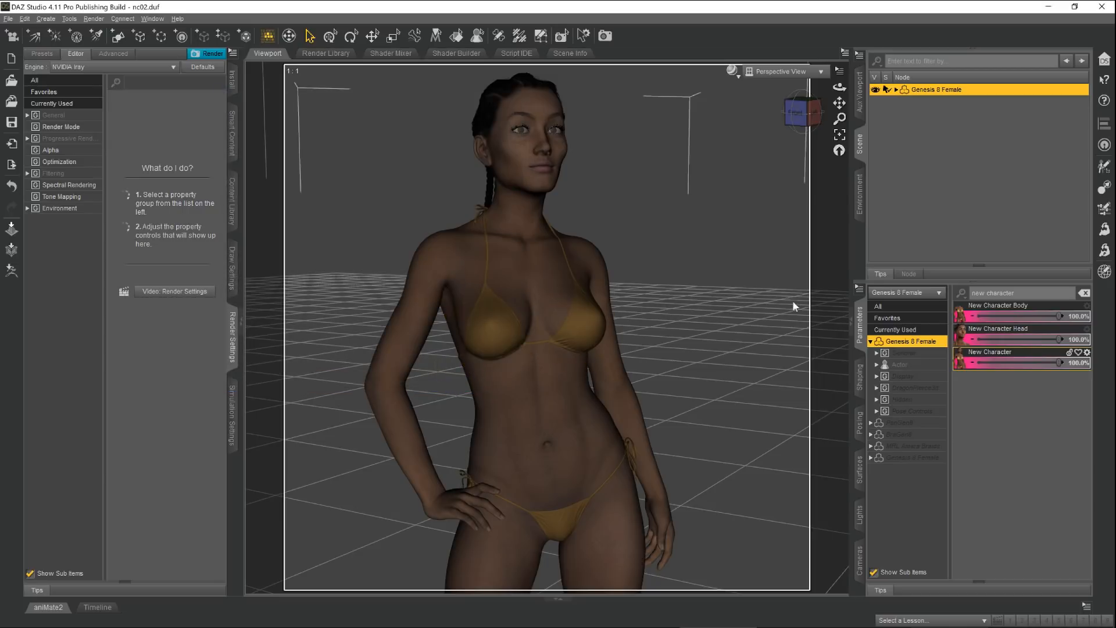
pyautogui.click(857, 377)
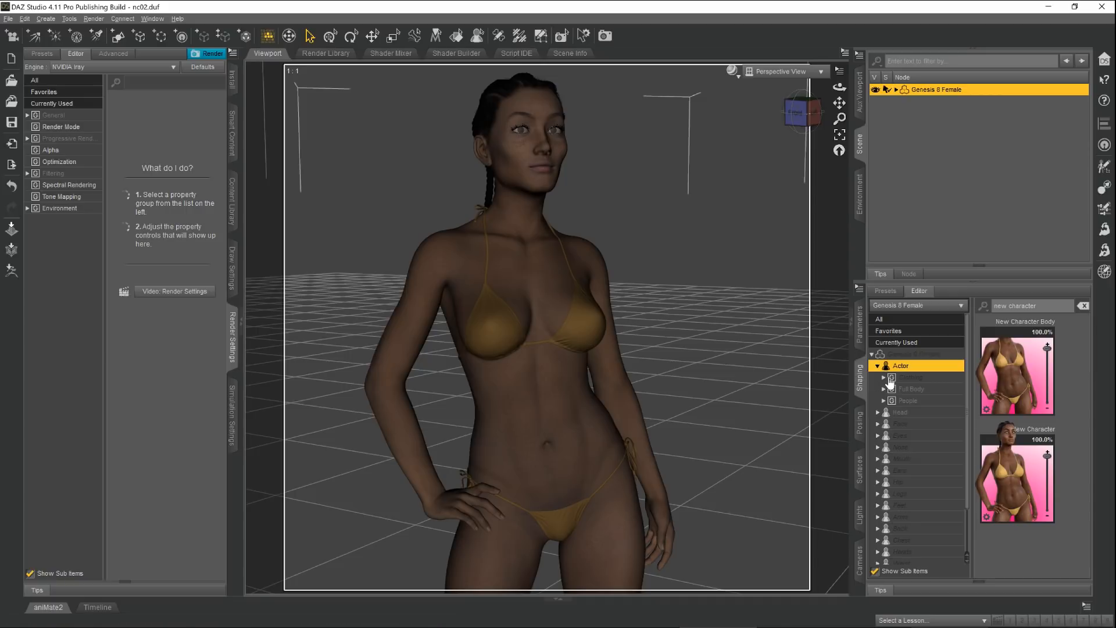
pyautogui.moveTo(1010, 366)
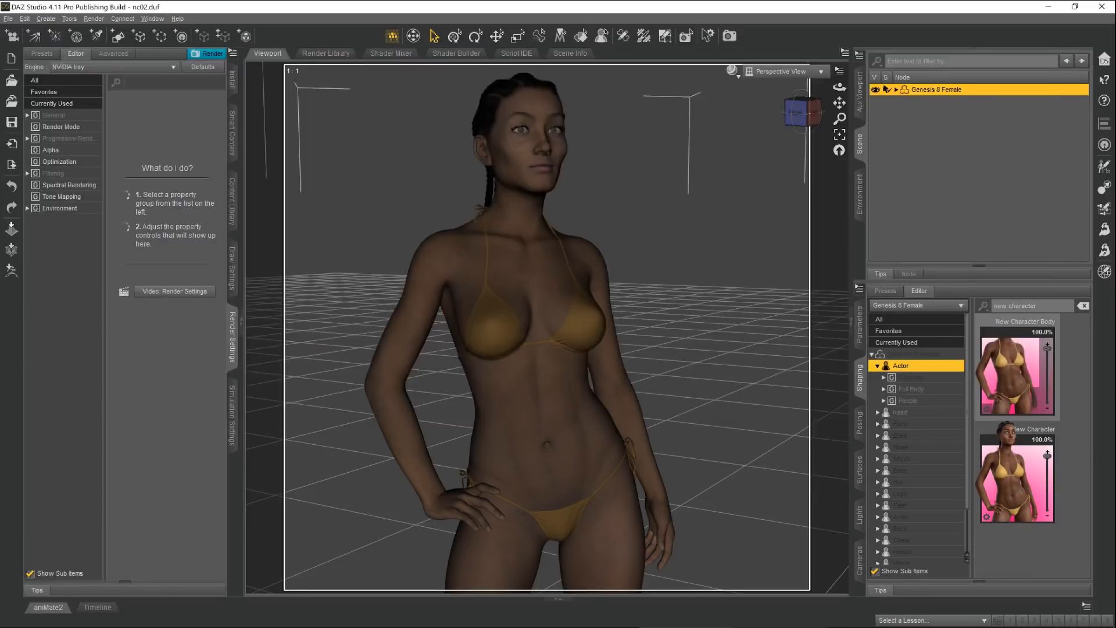
# Step: Create a sub-folder named Ion under My DAZ 3D Library/People/Genesis 8 Female/Characters
pyautogui.click(233, 201)
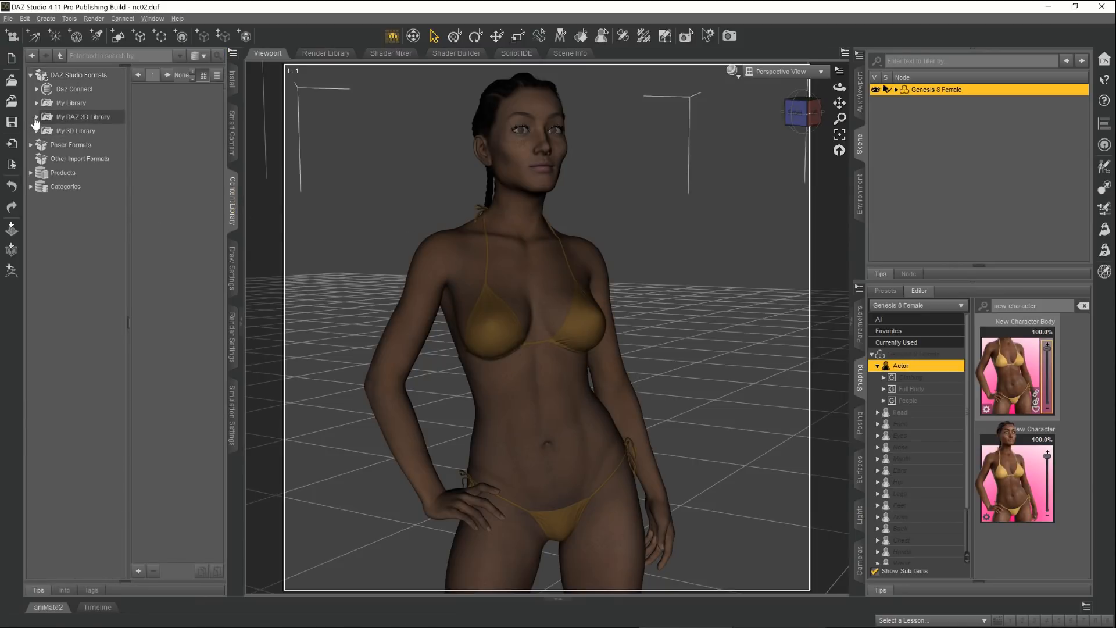
pyautogui.click(36, 117)
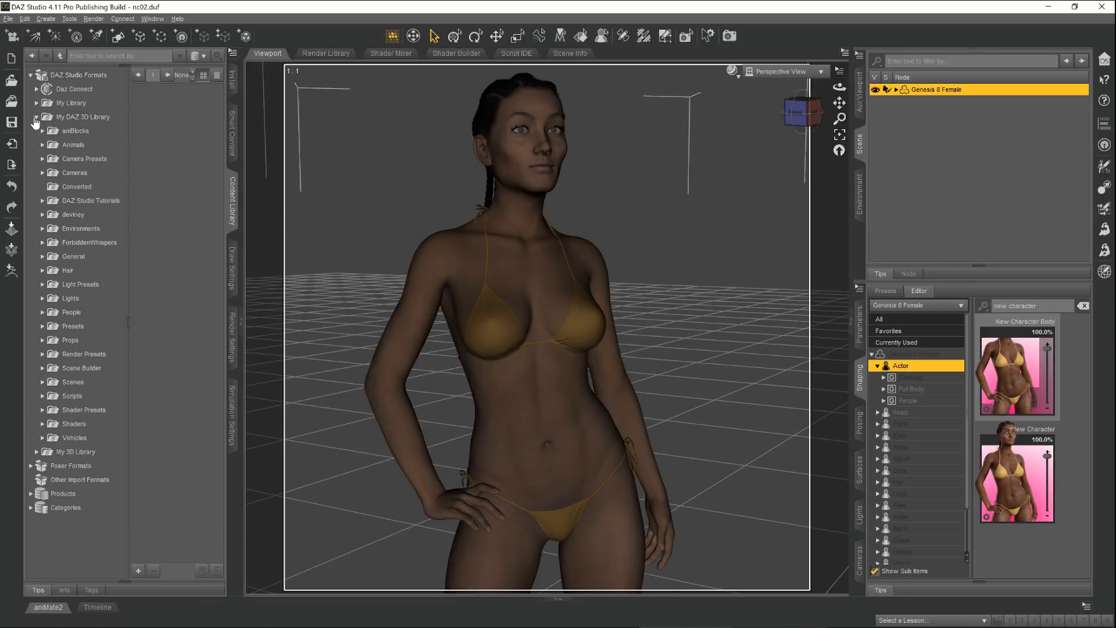
pyautogui.click(42, 312)
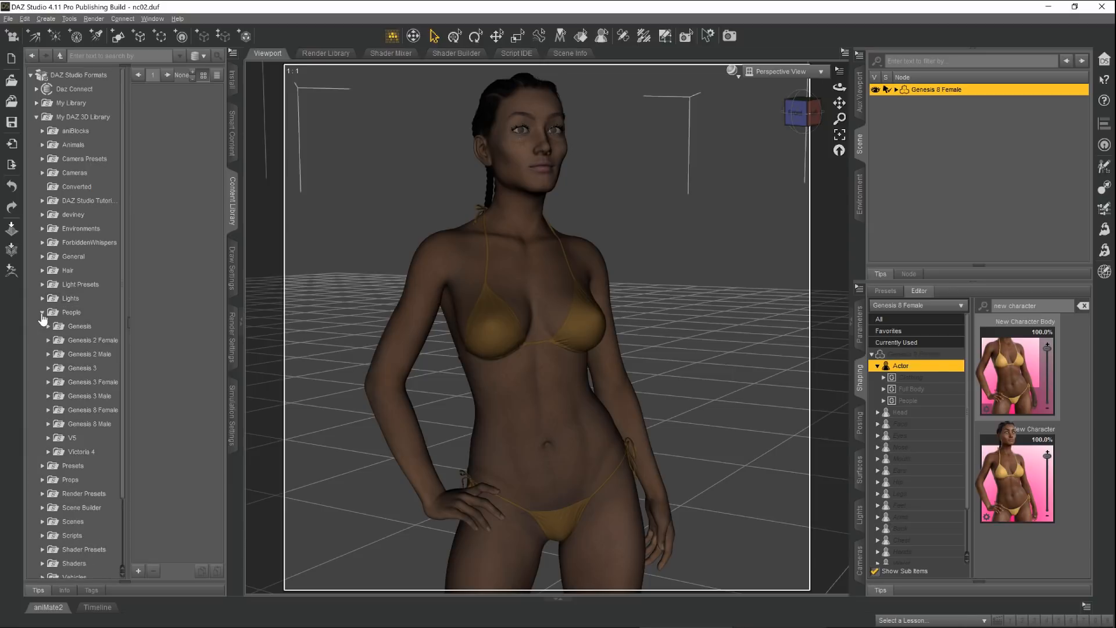
pyautogui.click(48, 410)
pyautogui.scroll(-6, 48, 414)
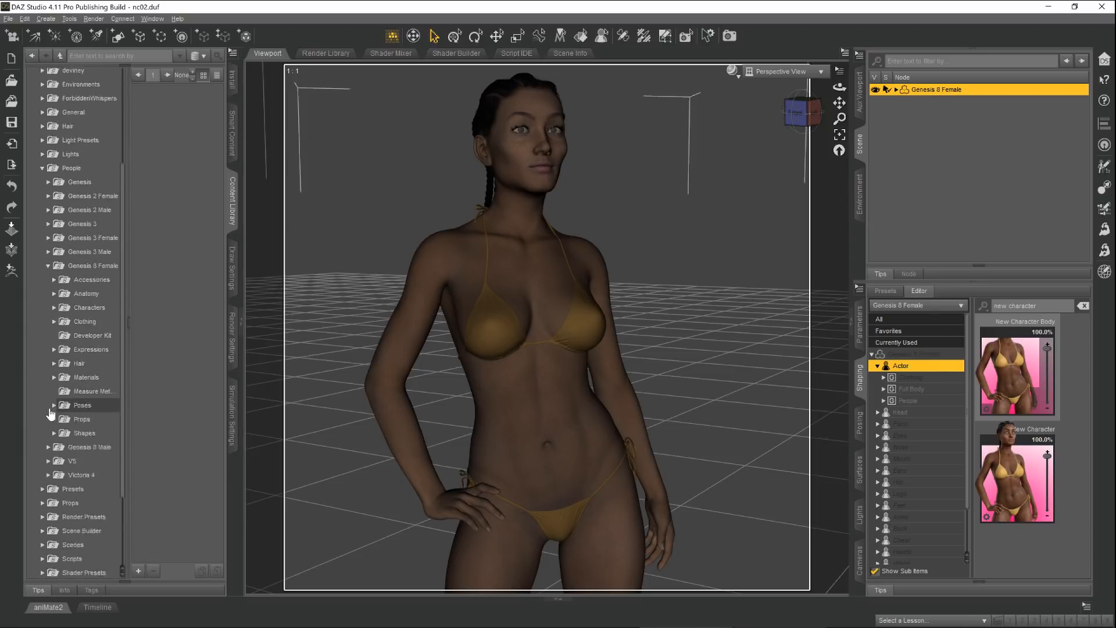
pyautogui.click(54, 208)
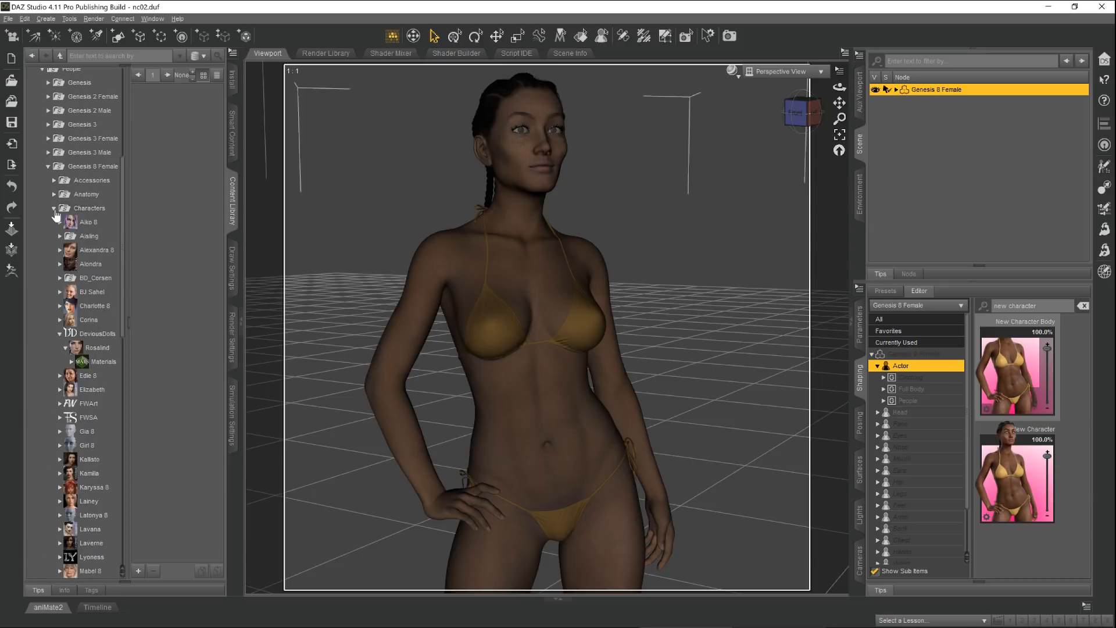
pyautogui.click(100, 210)
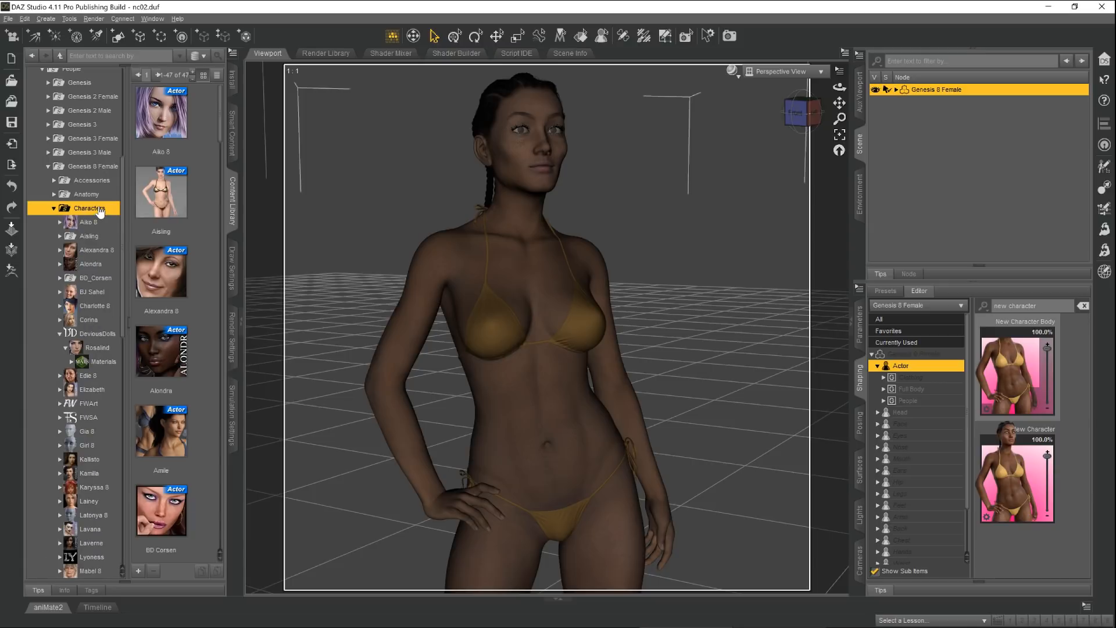
pyautogui.rightClick(100, 210)
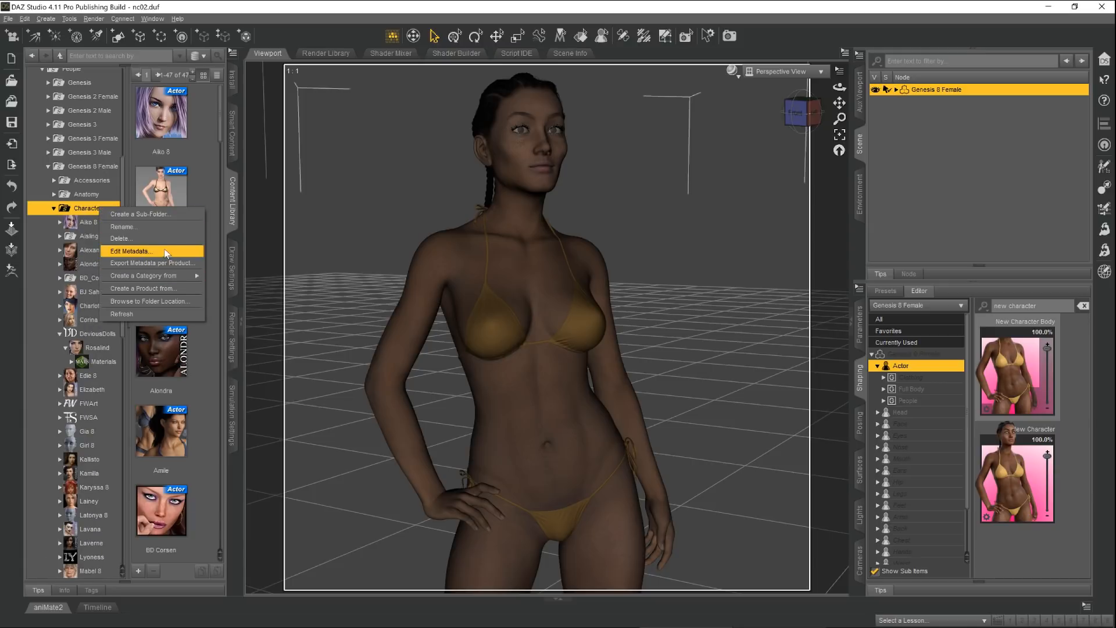
pyautogui.click(170, 215)
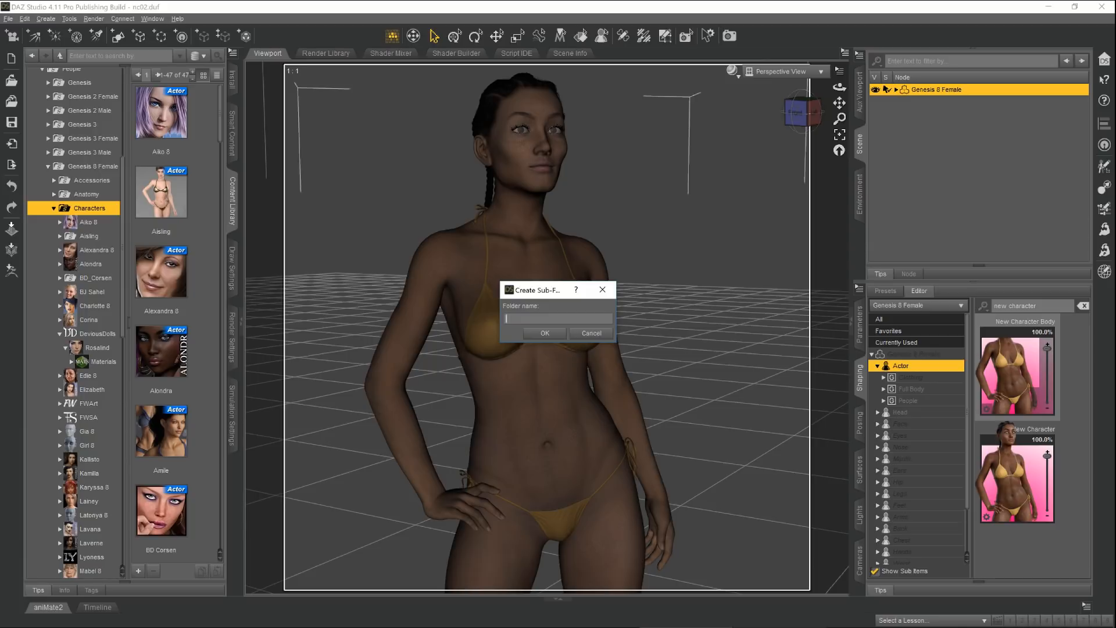
pyautogui.write('lon')
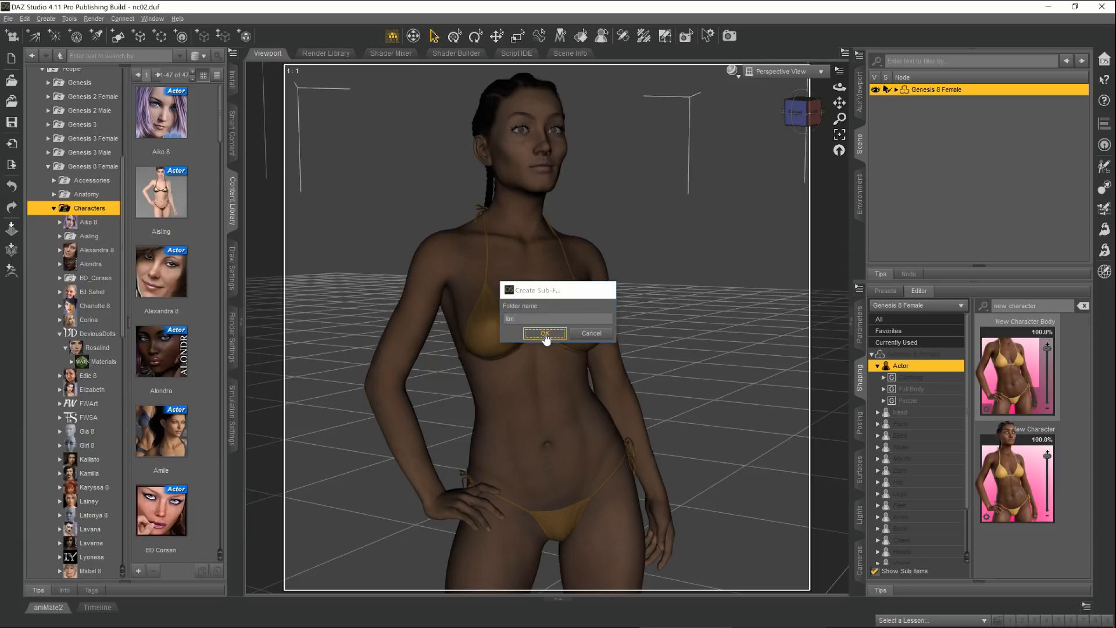
# Step: Confirm the Ion folder and create a sub-folder named New Character inside it
pyautogui.click(545, 333)
pyautogui.click(91, 433)
pyautogui.rightClick(91, 433)
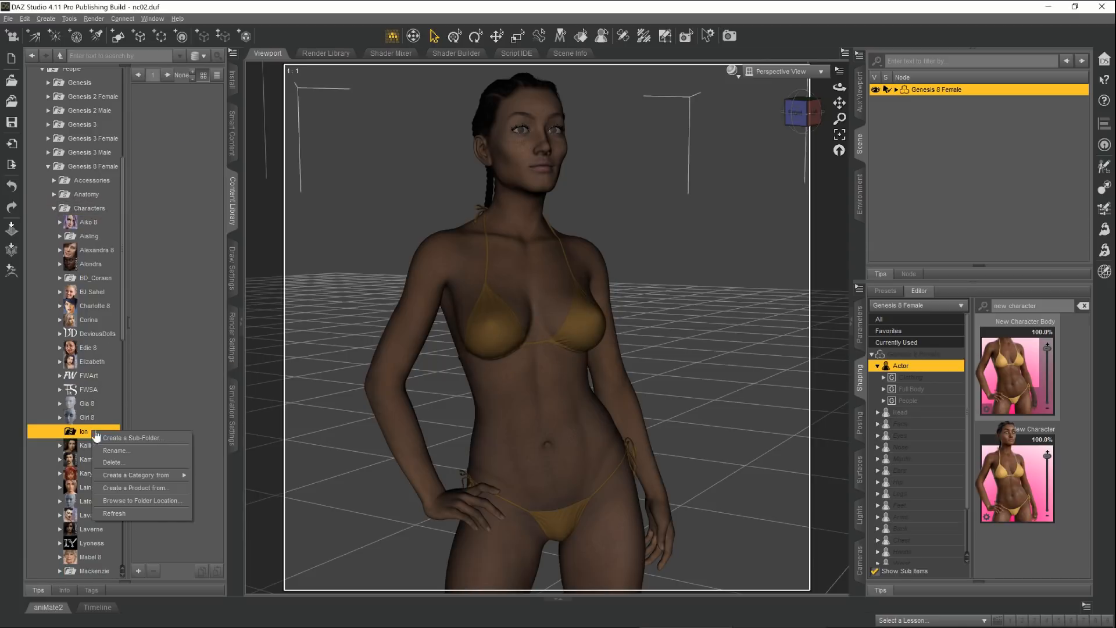
pyautogui.click(155, 441)
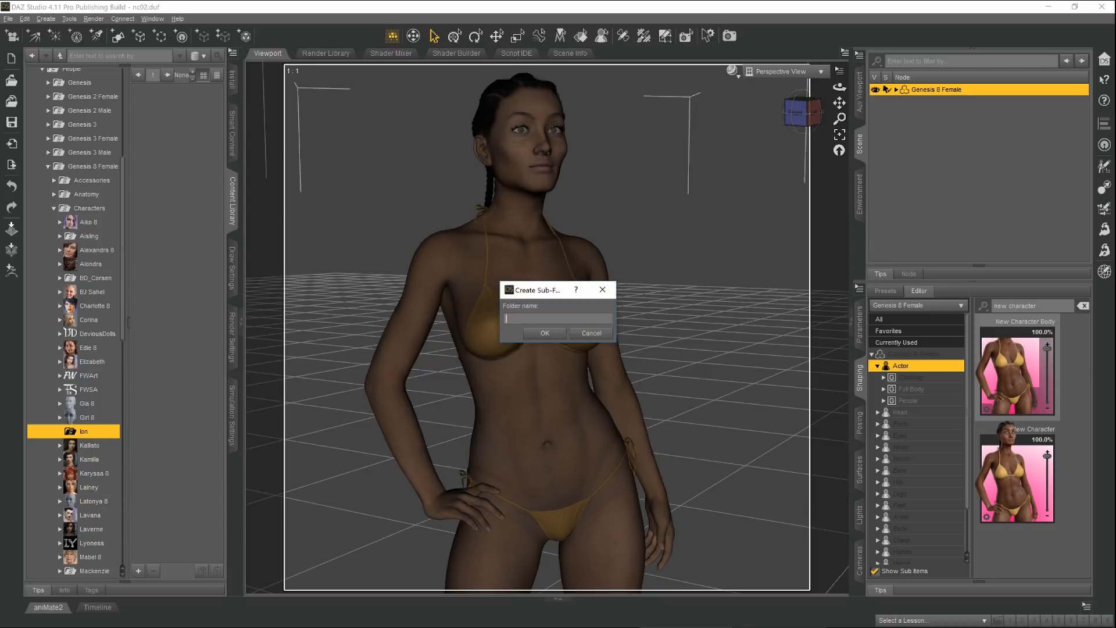
pyautogui.write('New Character')
pyautogui.click(545, 333)
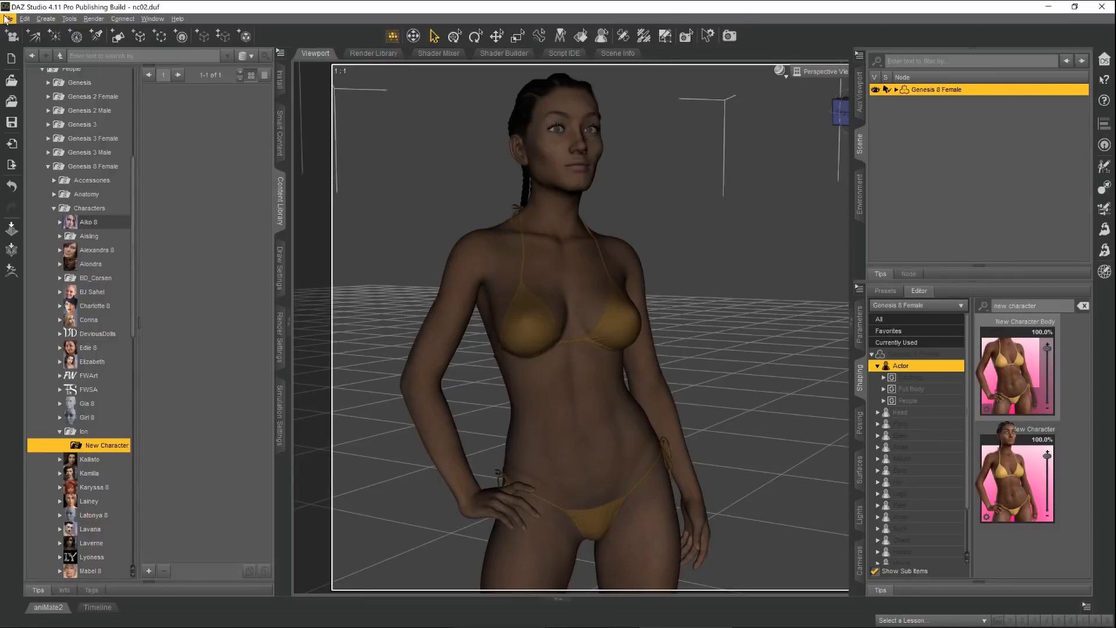
# Step: Save a character preset named New Character in the Ion/New Character folder, with shape settings, material settings and file compression included
pyautogui.click(8, 19)
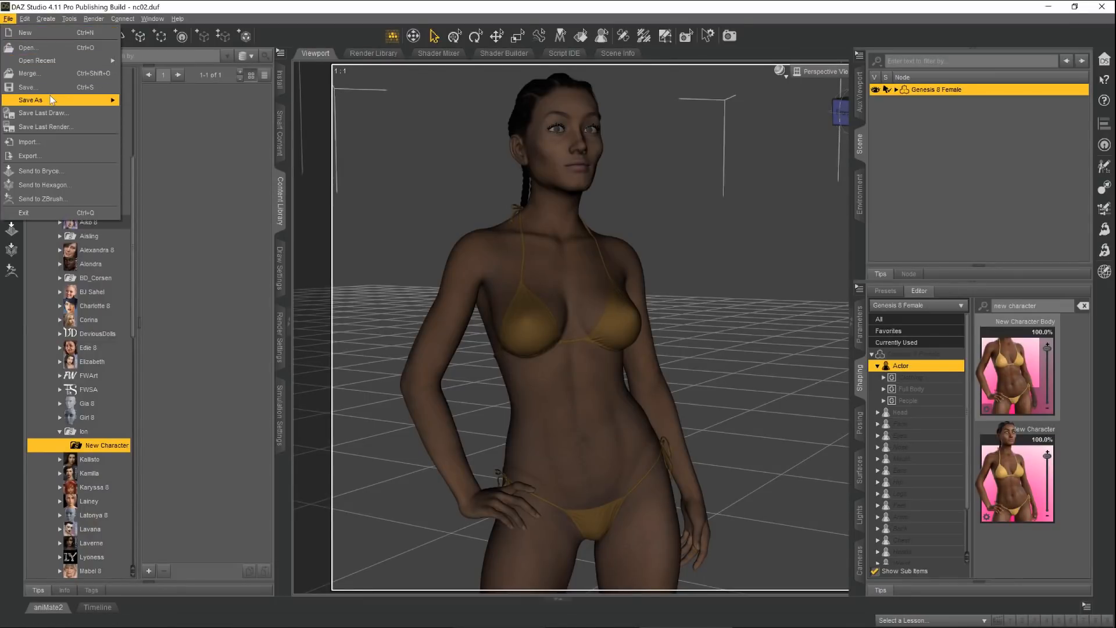
pyautogui.moveTo(51, 100)
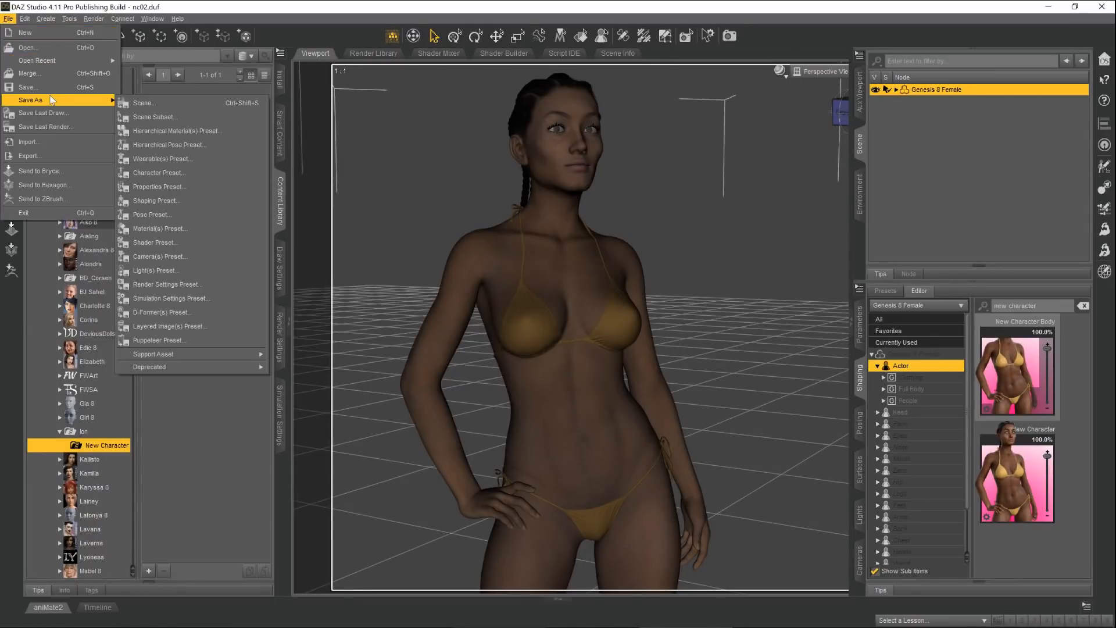
pyautogui.click(187, 173)
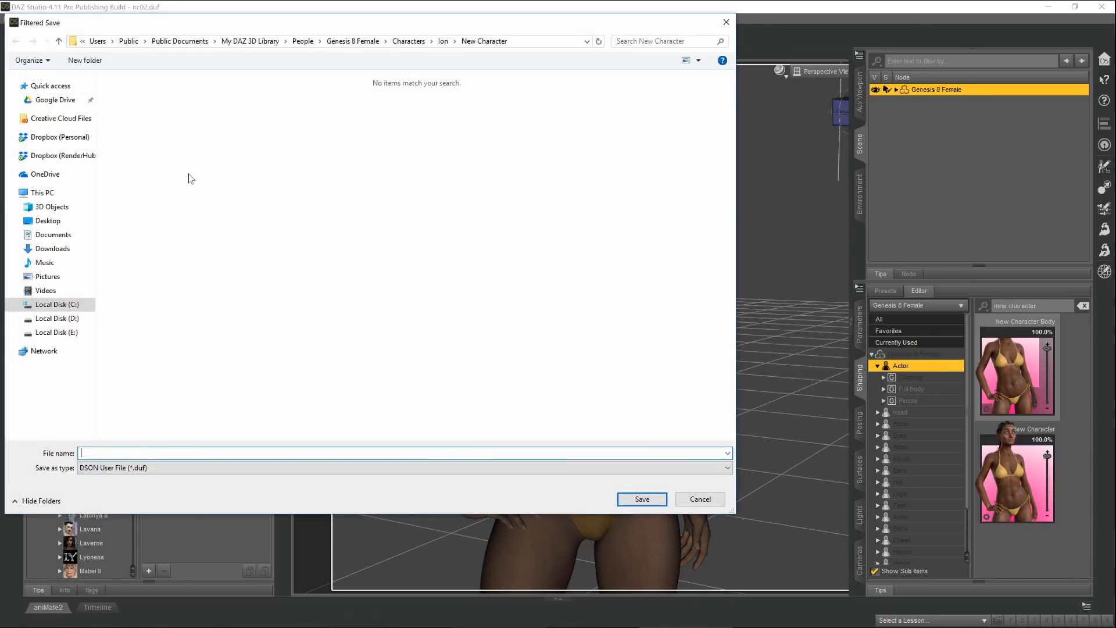
pyautogui.write('New Character')
pyautogui.click(641, 500)
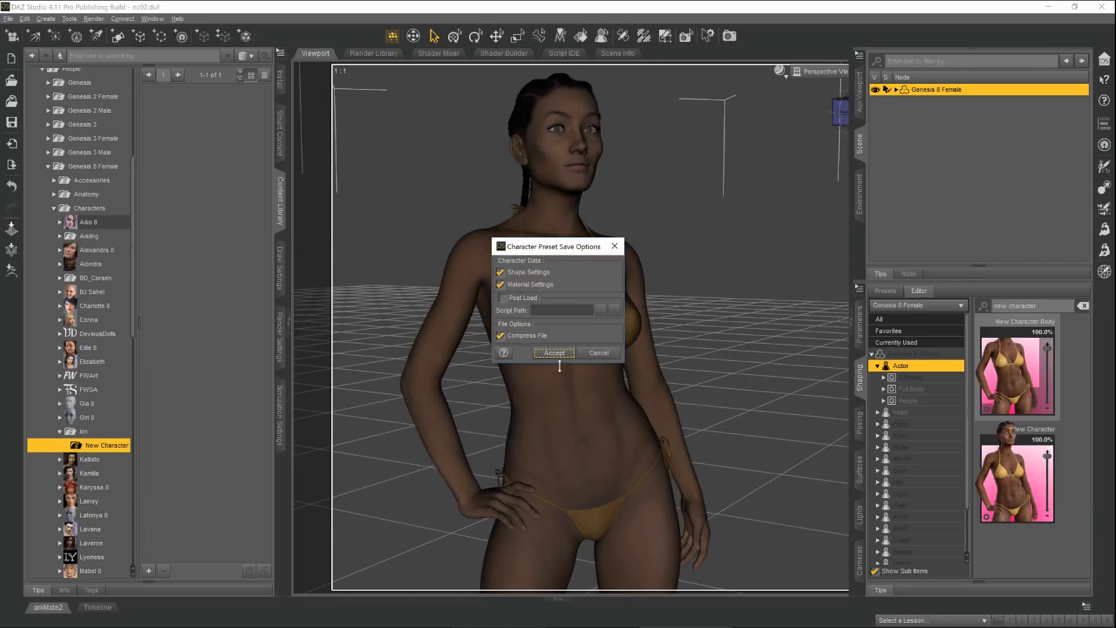
pyautogui.click(554, 353)
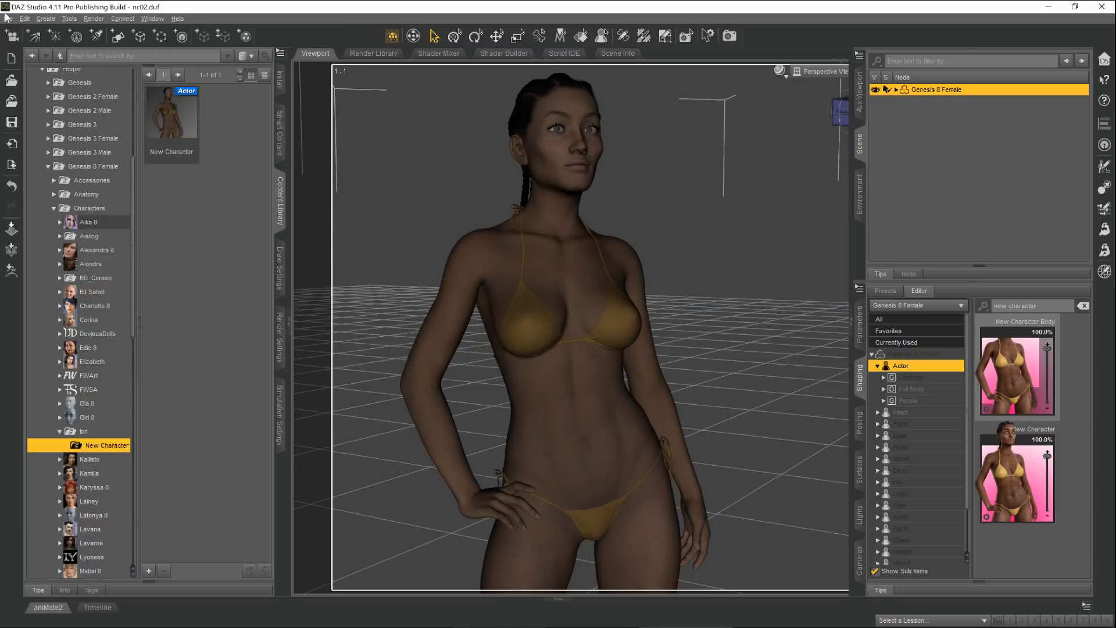
# Step: Save a materials preset named New Character Skin in the New Character folder, including all of the figure's surfaces
pyautogui.click(8, 18)
pyautogui.moveTo(51, 100)
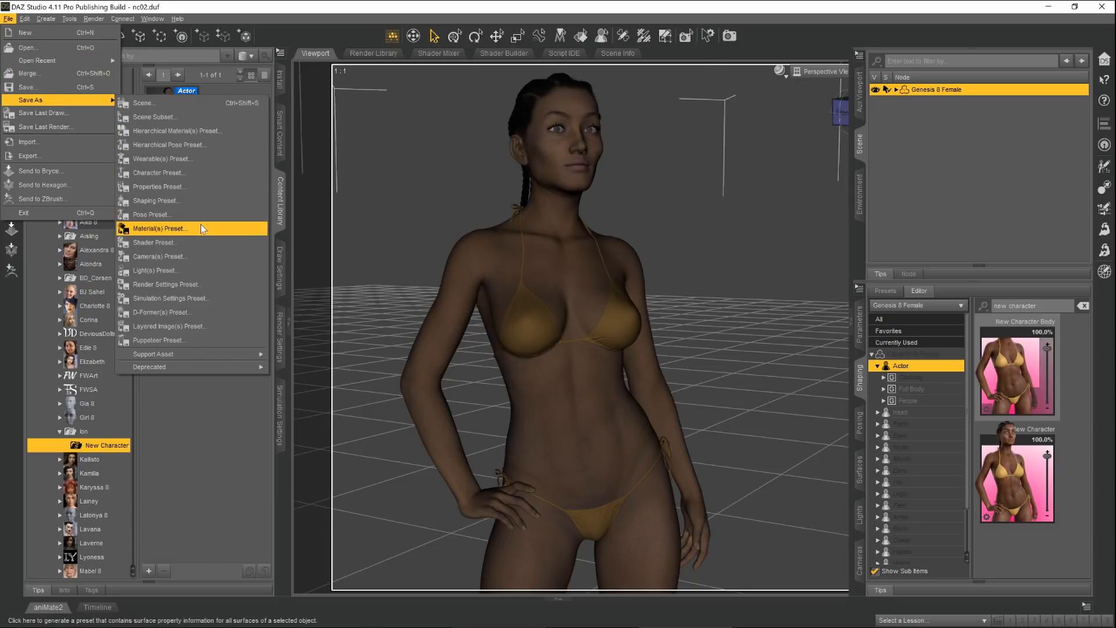
pyautogui.click(203, 228)
pyautogui.write('S')
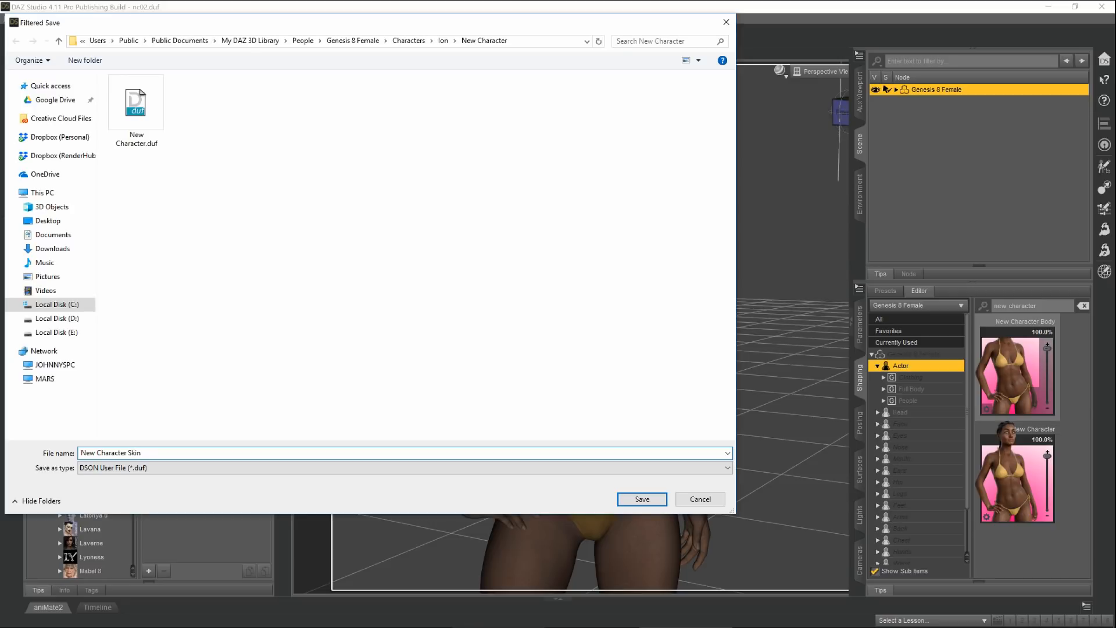
pyautogui.write('kin')
pyautogui.click(640, 498)
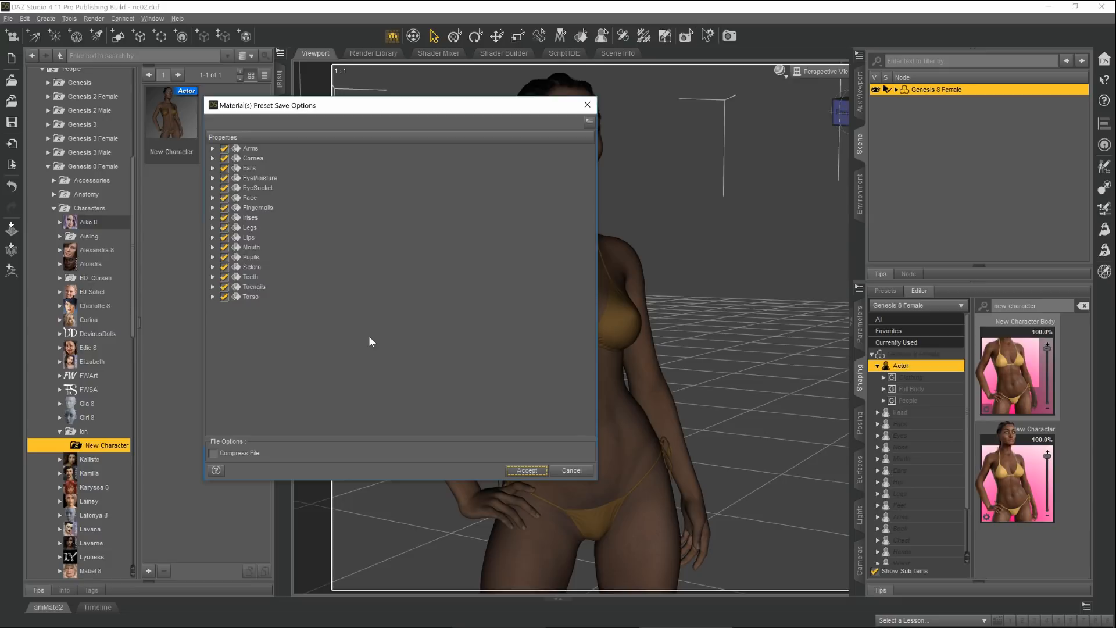
pyautogui.click(527, 471)
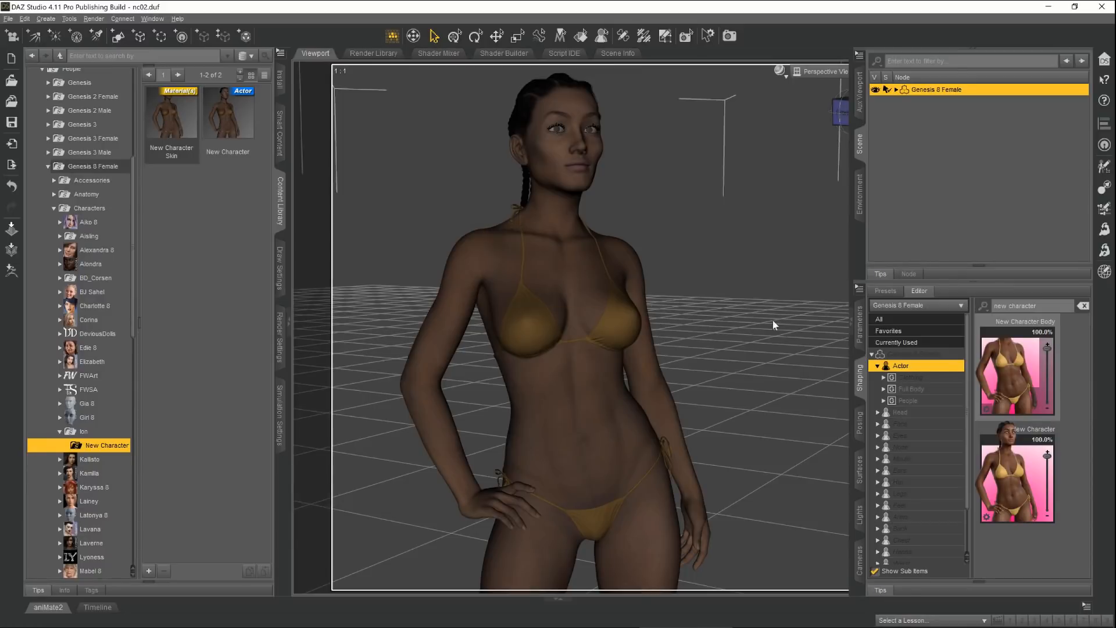
# Step: Start saving a shaping preset named New Character Head Apply in the New Character folder
pyautogui.click(859, 326)
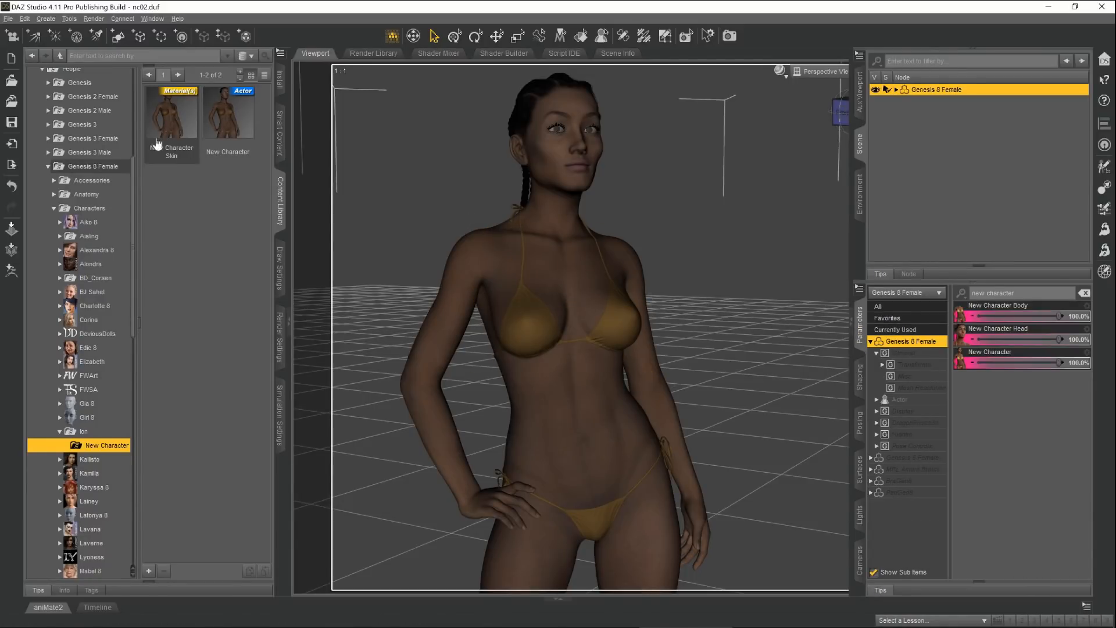
pyautogui.click(8, 19)
pyautogui.moveTo(50, 99)
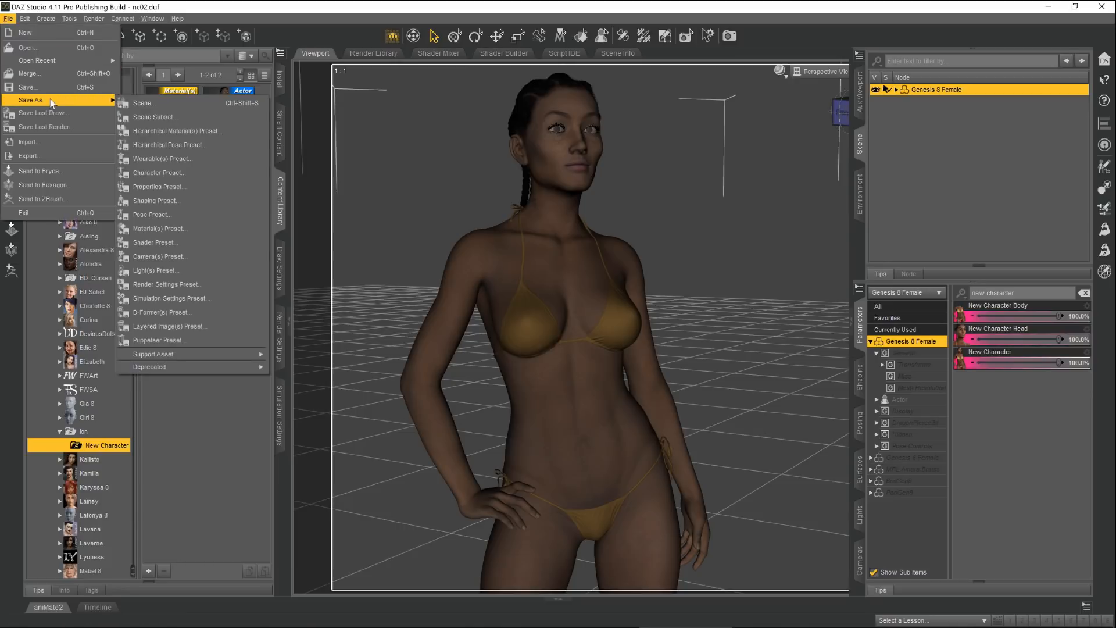
pyautogui.click(184, 200)
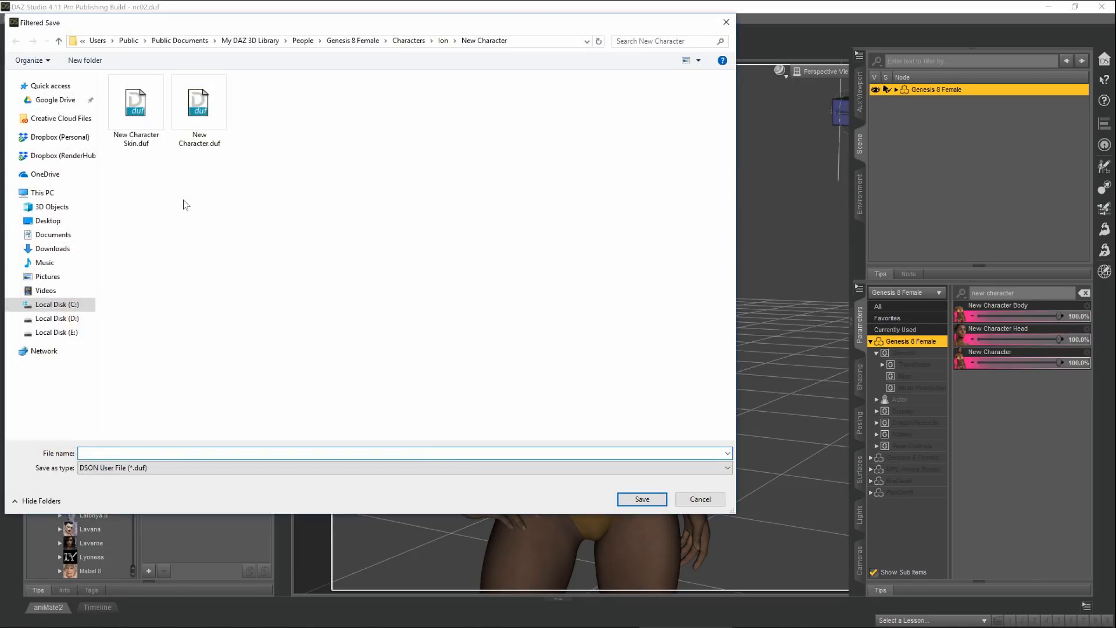
pyautogui.write('New Character')
pyautogui.write('Head Apply')
pyautogui.click(634, 498)
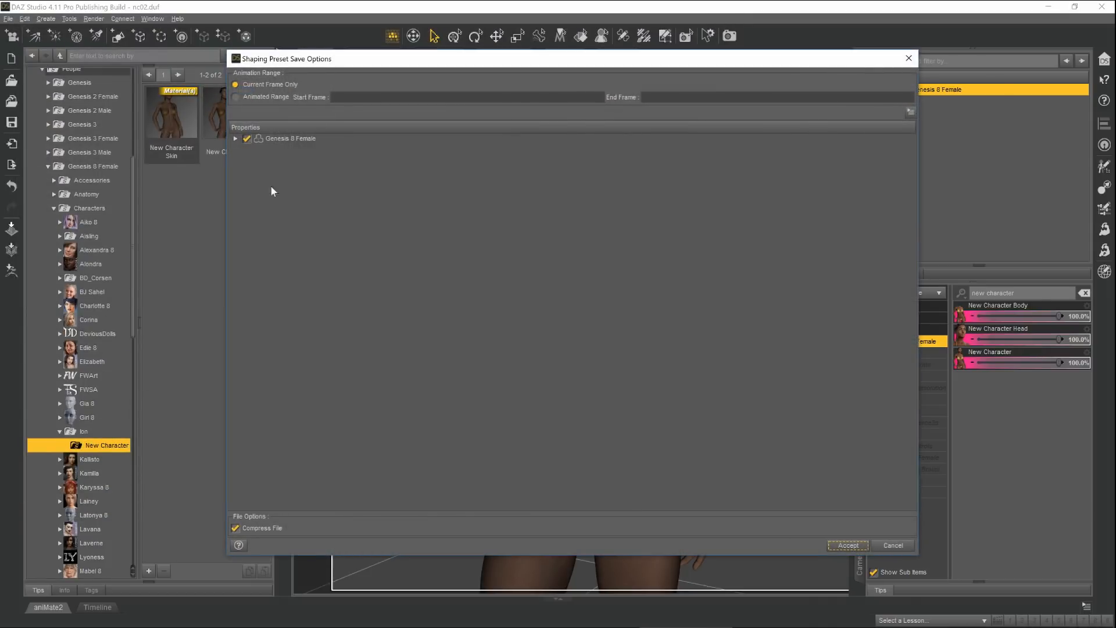
# Step: Exclude all properties from the shaping preset except New Character Head under Actor/Head/People/Real World, and finish saving it
pyautogui.click(235, 139)
pyautogui.rightClick(281, 139)
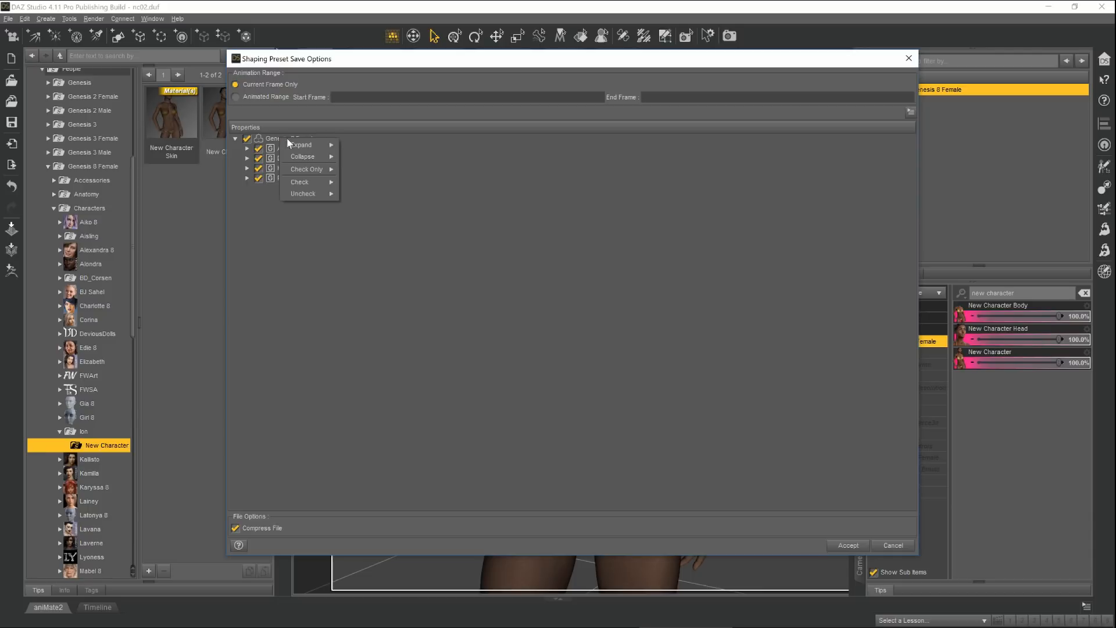
pyautogui.moveTo(313, 195)
pyautogui.click(374, 195)
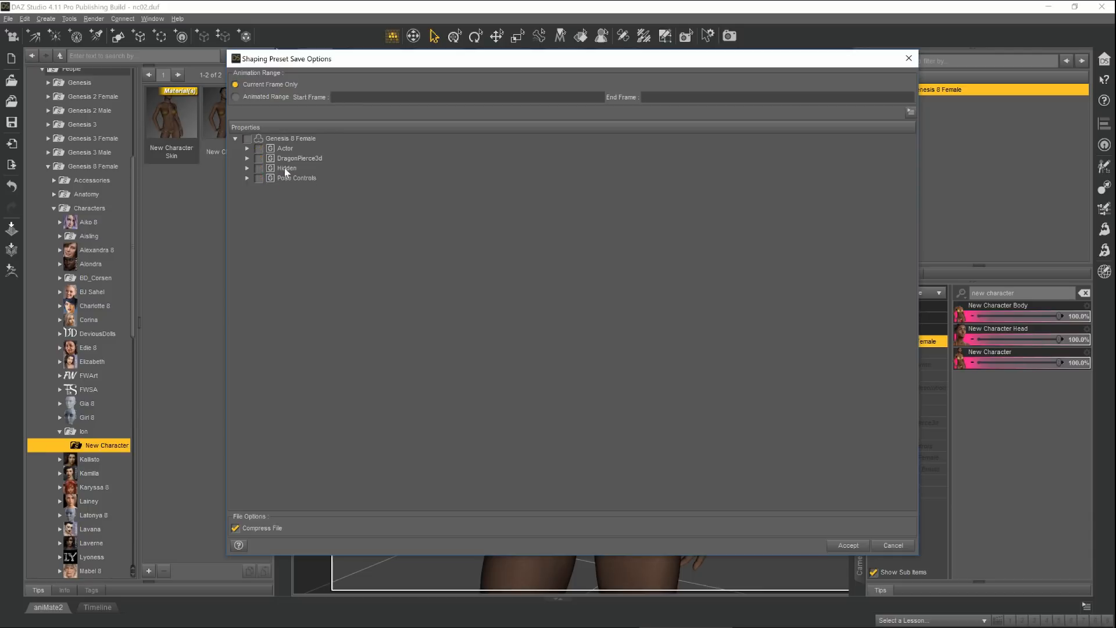
pyautogui.click(247, 148)
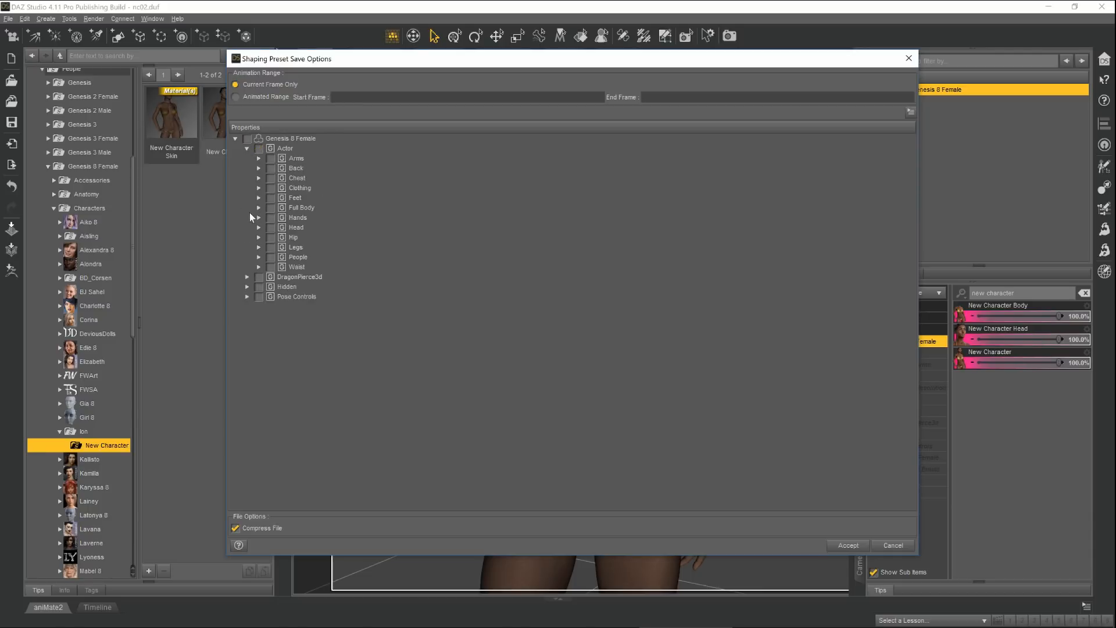
pyautogui.click(258, 227)
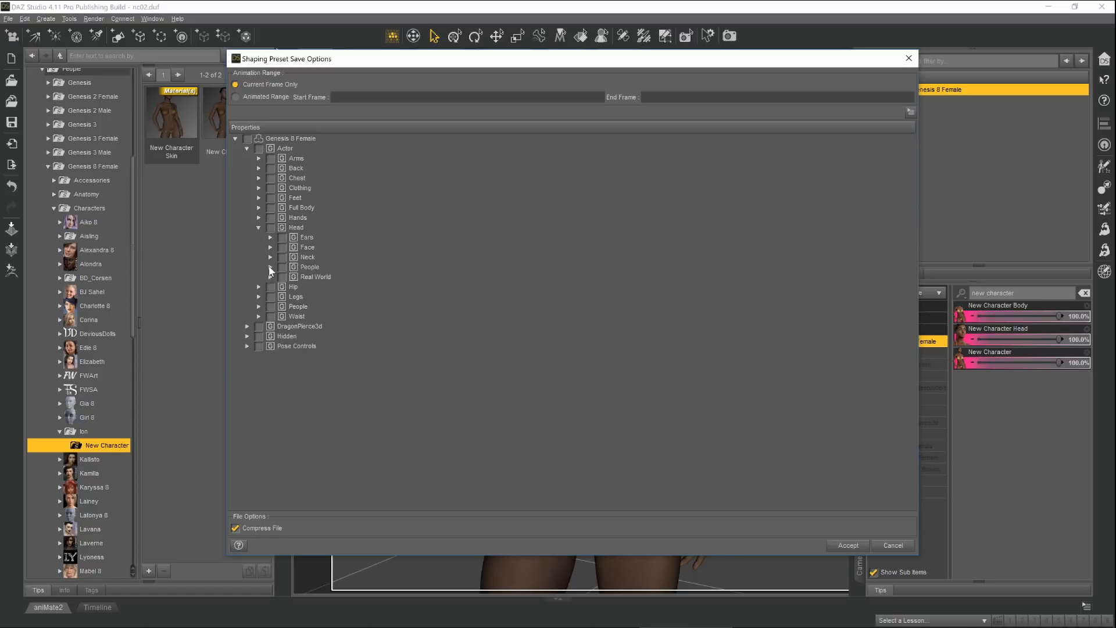
pyautogui.click(270, 267)
pyautogui.click(281, 296)
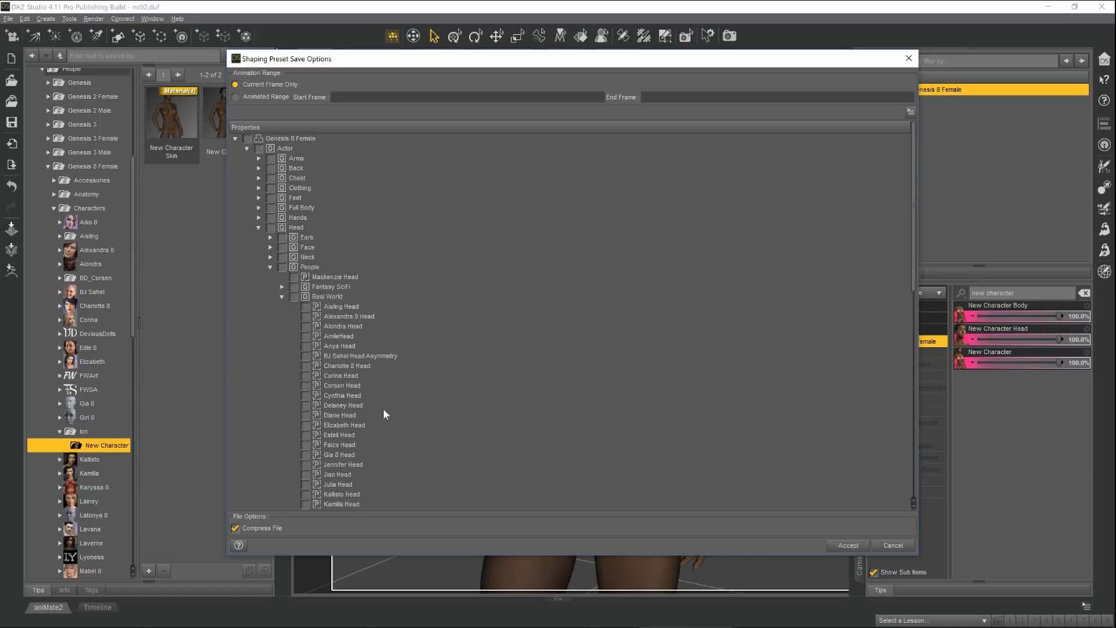
pyautogui.scroll(-8, 382, 410)
pyautogui.scroll(-1, 338, 439)
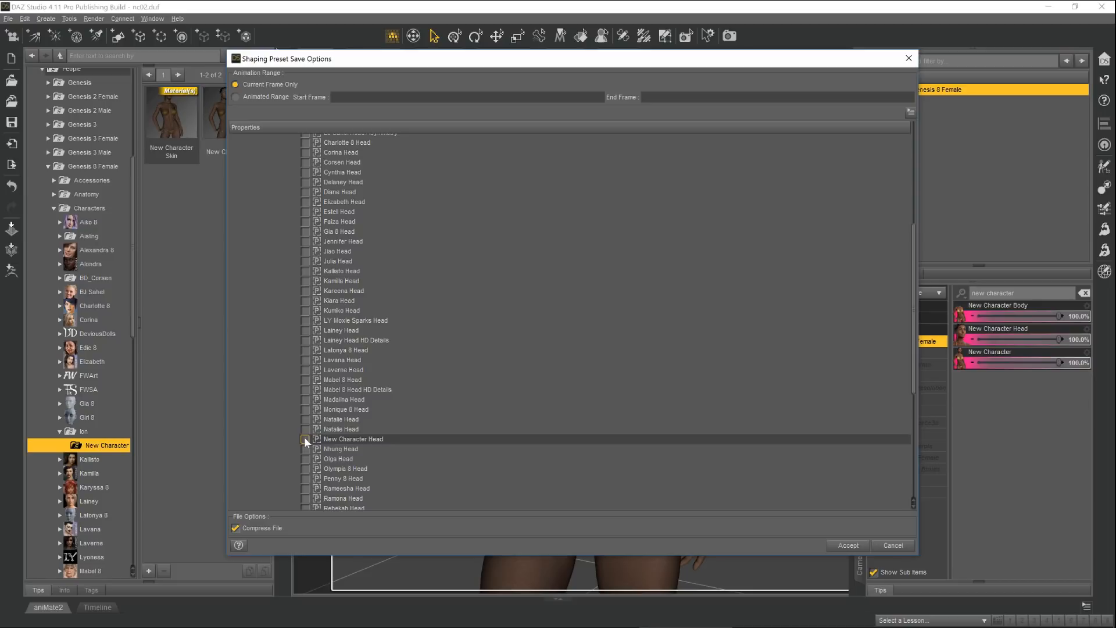
pyautogui.click(305, 440)
pyautogui.click(849, 546)
# Step: Start saving a second shaping preset named New Character Body Apply in the New Character folder
pyautogui.click(8, 20)
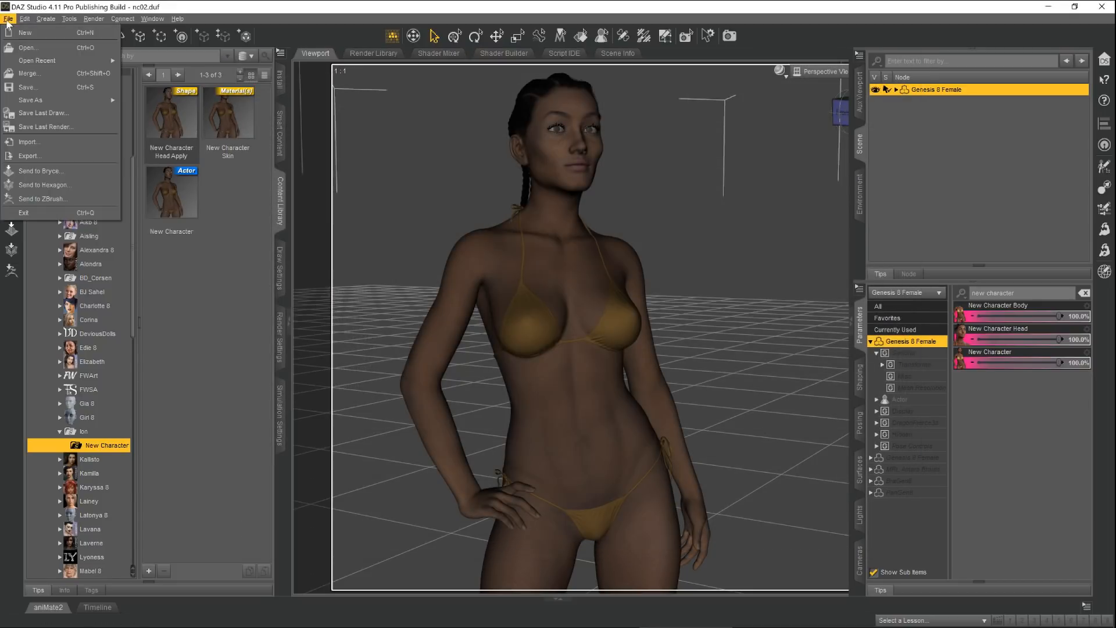
pyautogui.moveTo(87, 100)
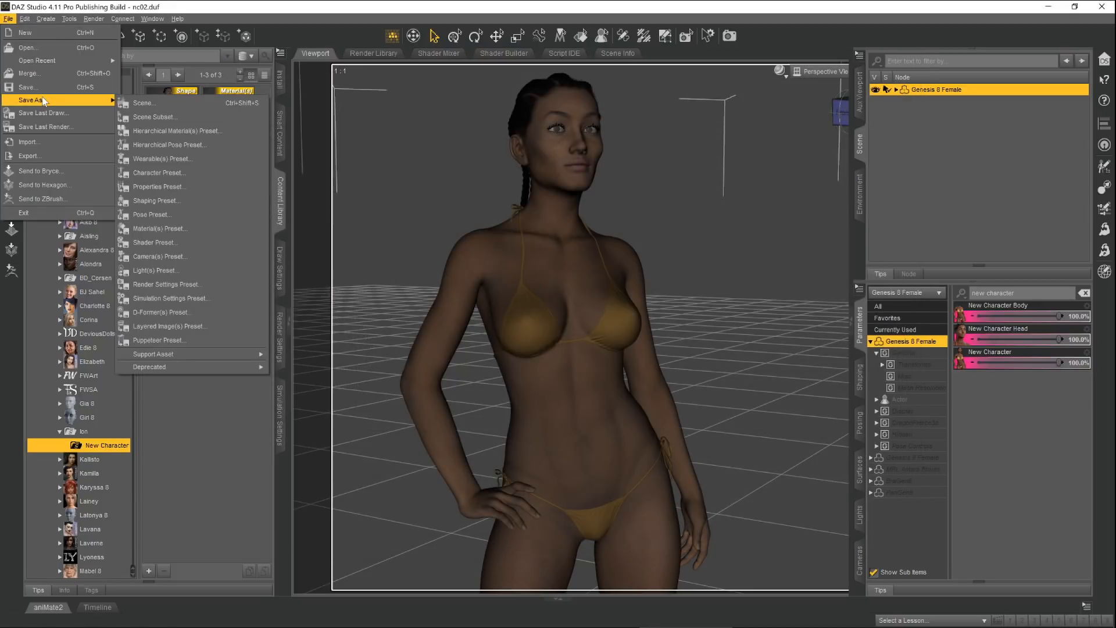
pyautogui.click(175, 201)
pyautogui.write('New Character ')
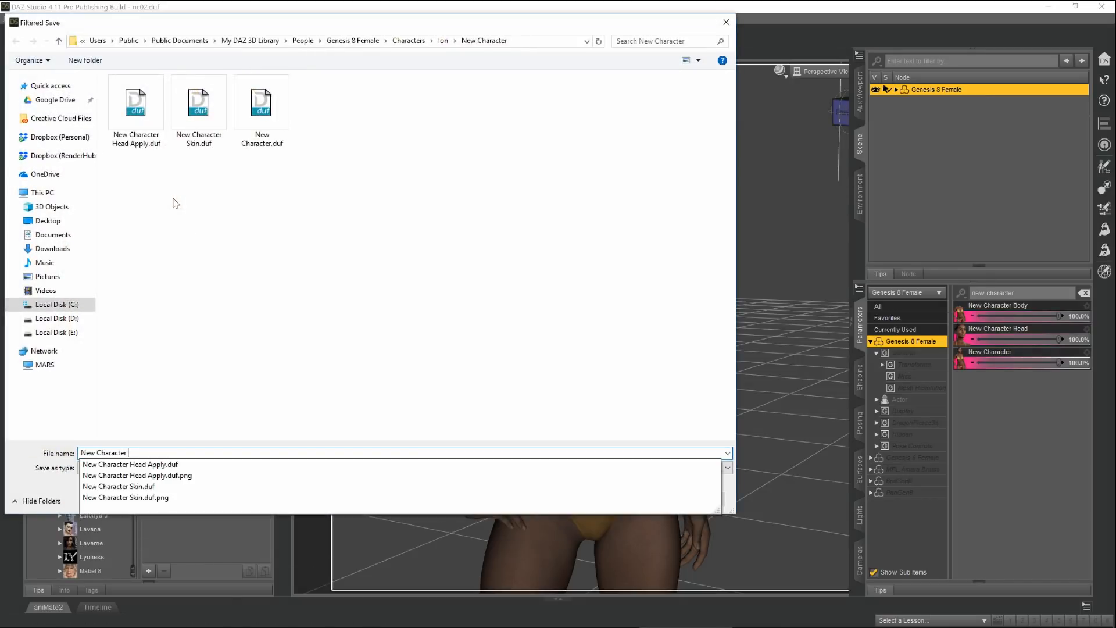
pyautogui.write('Body Apply')
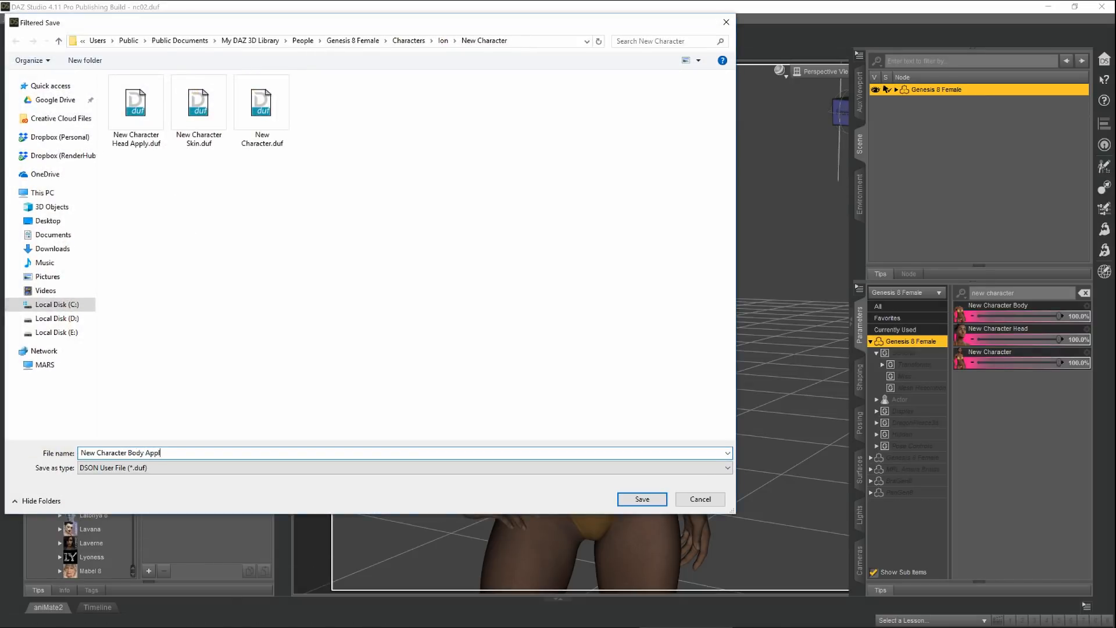
pyautogui.click(635, 499)
# Step: Limit the body shaping preset to New Character Body under Actor/Full Body/People/Real World, and finish saving it
pyautogui.click(236, 140)
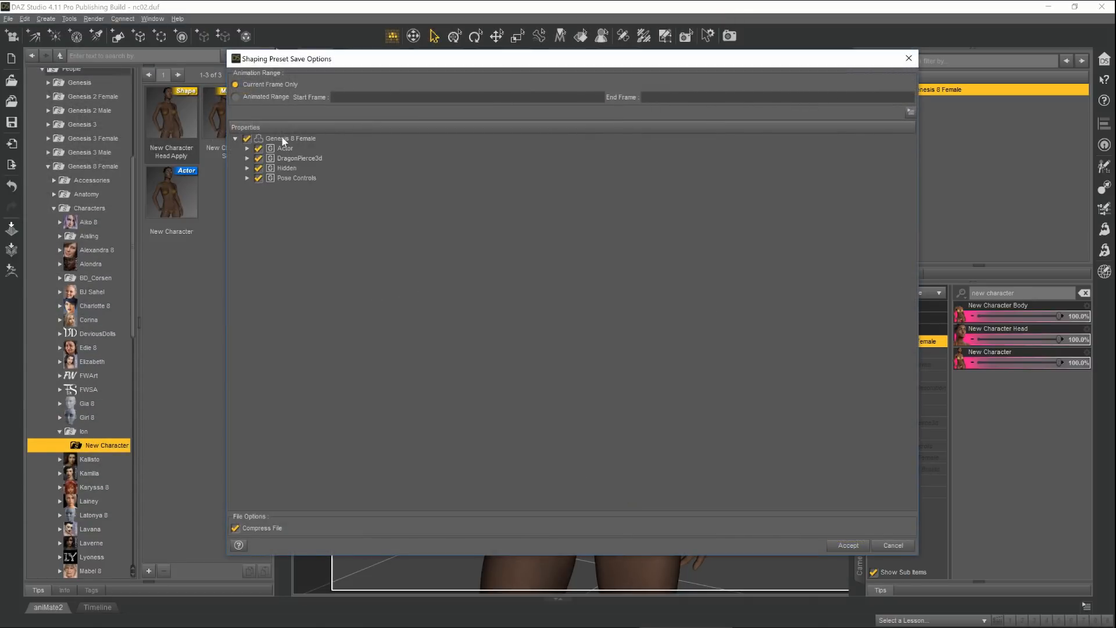
pyautogui.rightClick(286, 137)
pyautogui.moveTo(324, 200)
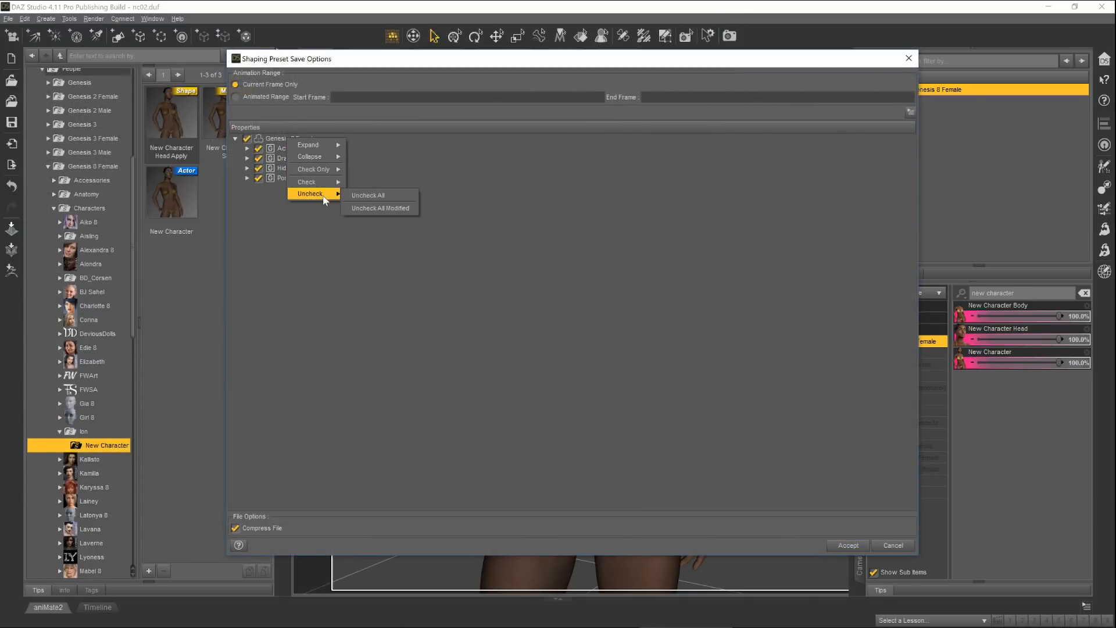
pyautogui.click(366, 196)
pyautogui.click(246, 148)
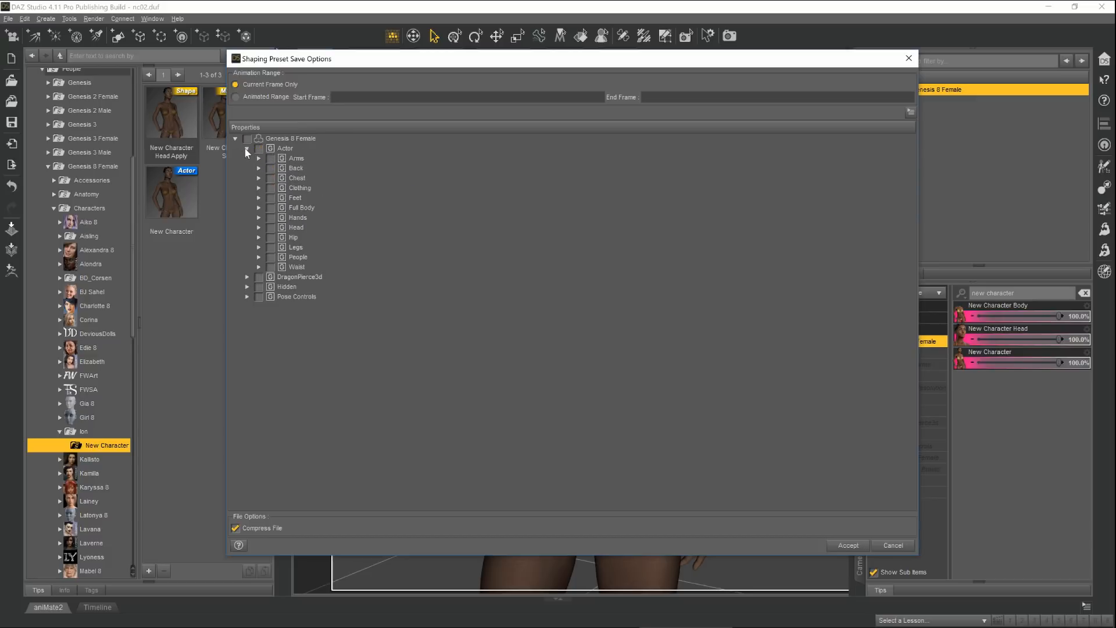
pyautogui.click(258, 207)
pyautogui.click(270, 227)
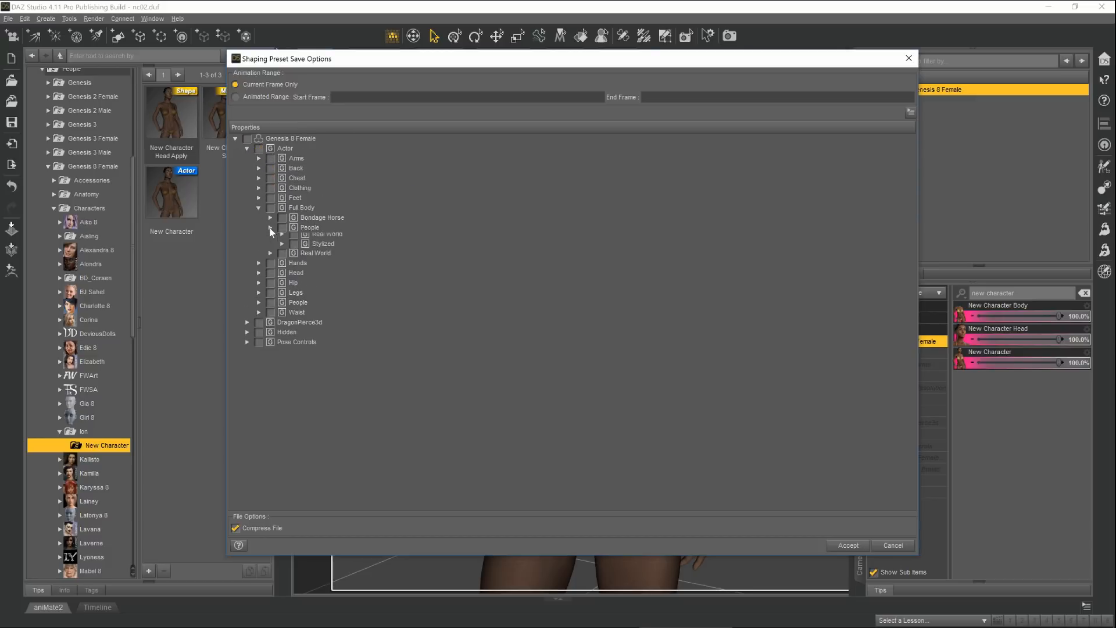
pyautogui.click(282, 257)
pyautogui.scroll(-4, 320, 349)
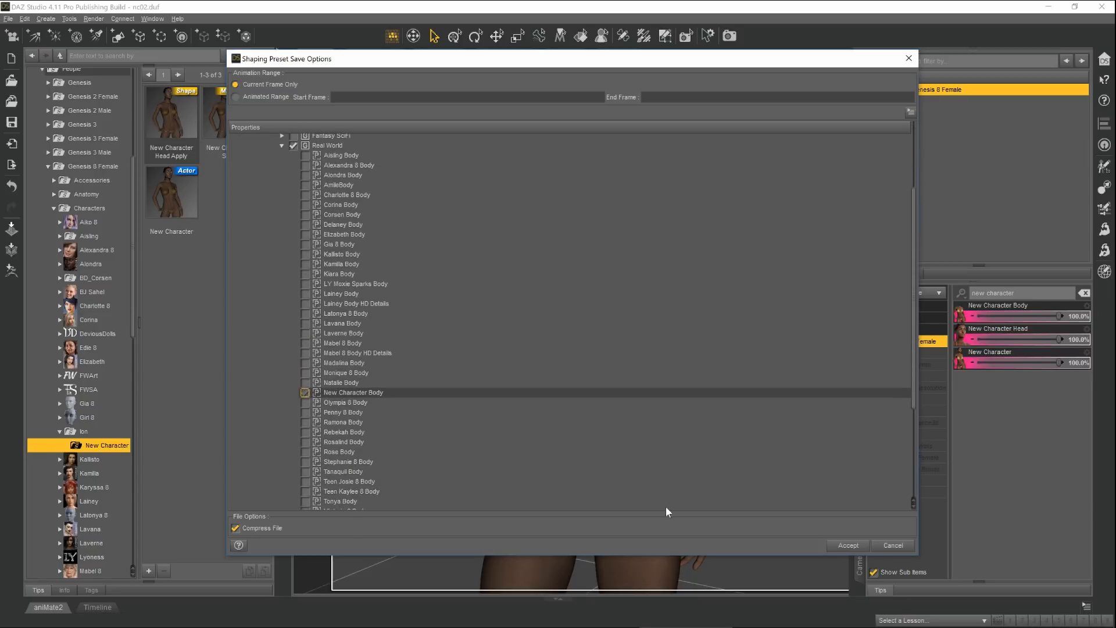
pyautogui.click(840, 545)
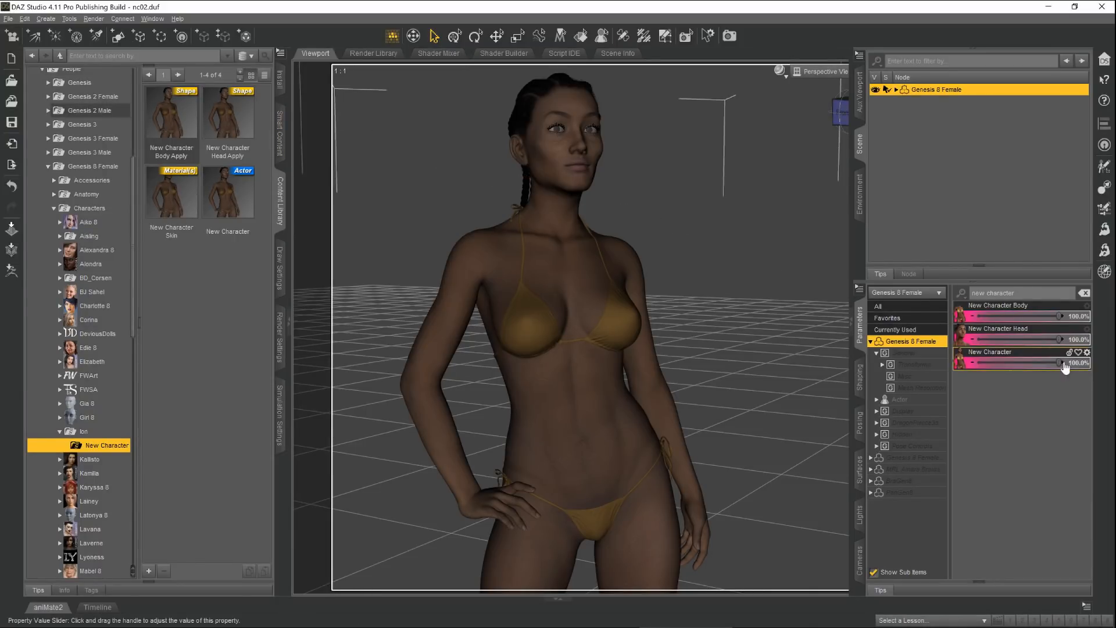
# Step: Set the New Character morph to 0% and start saving a shaping preset named New Character Head Remove in the New Character folder
pyautogui.moveTo(1060, 363); pyautogui.dragTo(967, 377)
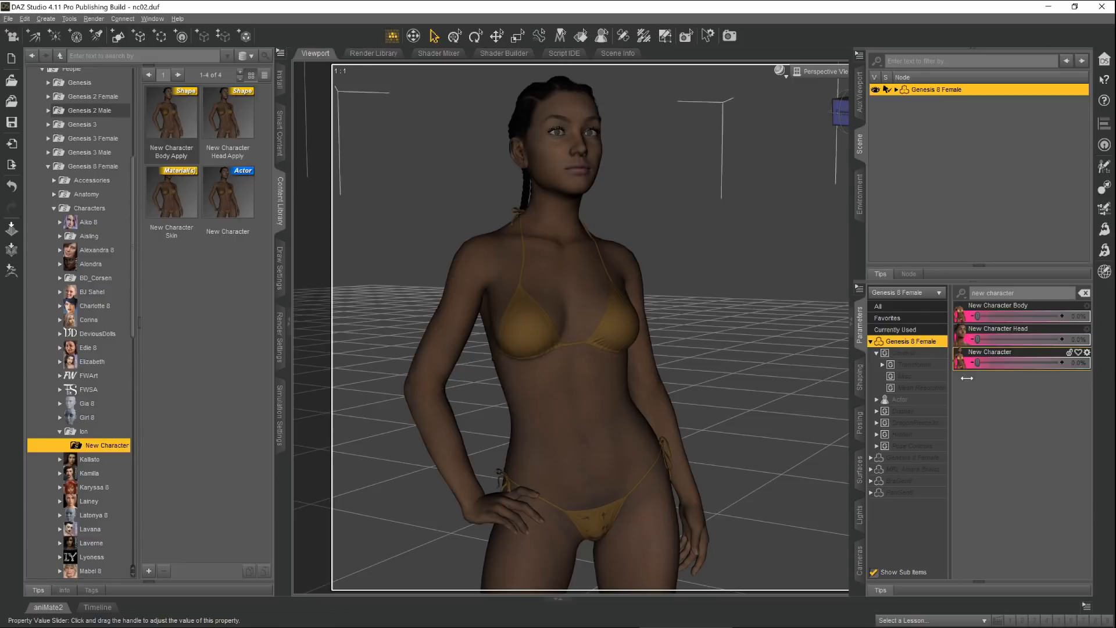
pyautogui.click(7, 20)
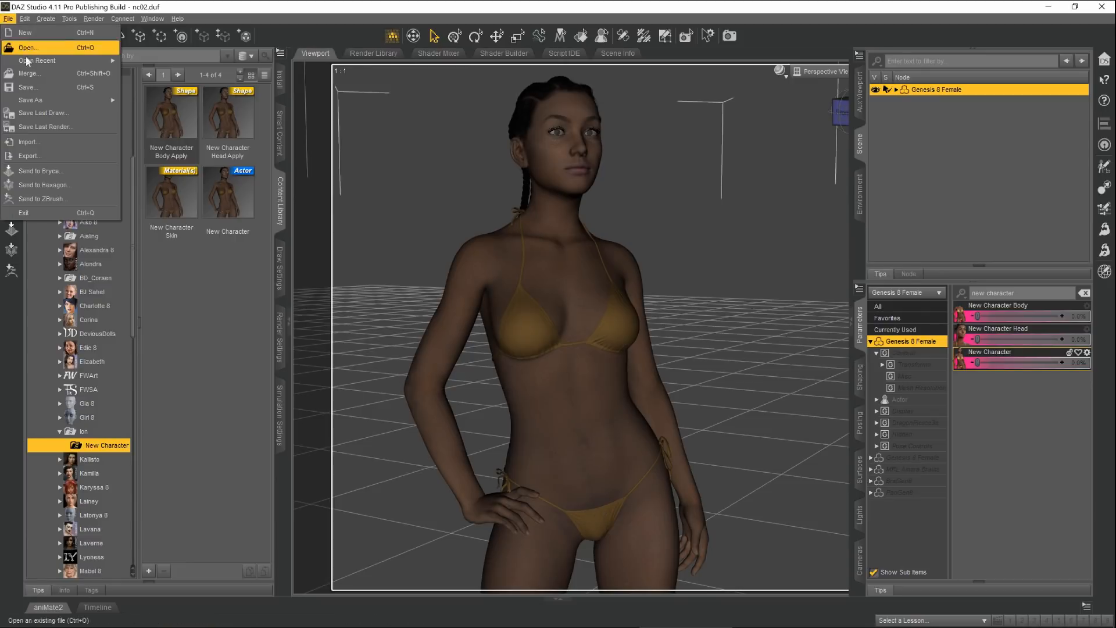
pyautogui.moveTo(46, 99)
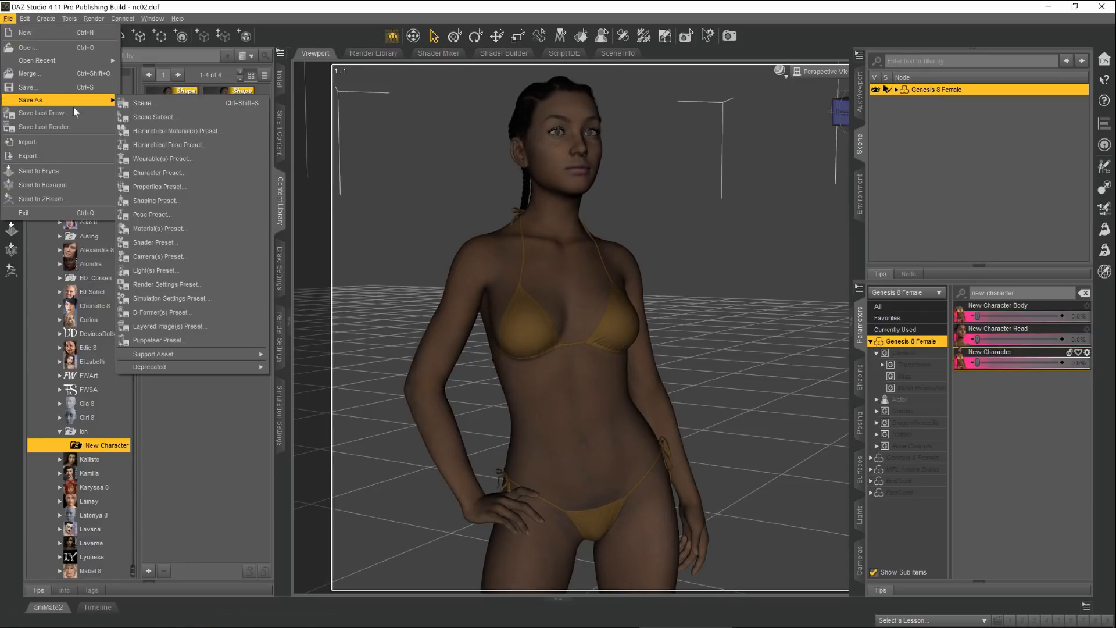
pyautogui.click(162, 198)
pyautogui.write('New Character')
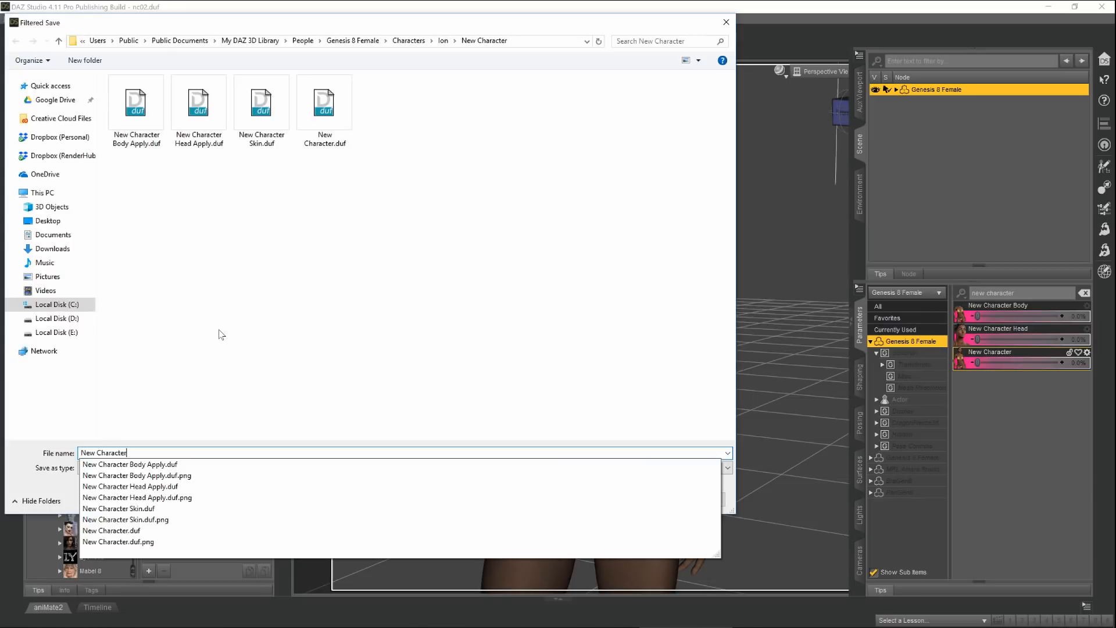
pyautogui.write(' Head Remove')
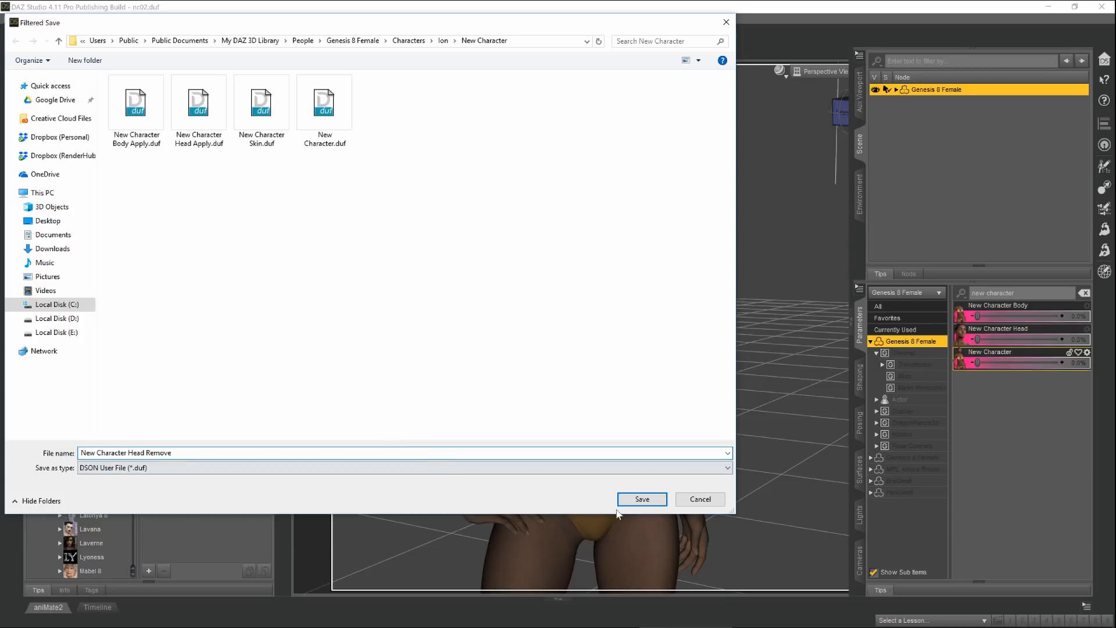
pyautogui.click(638, 499)
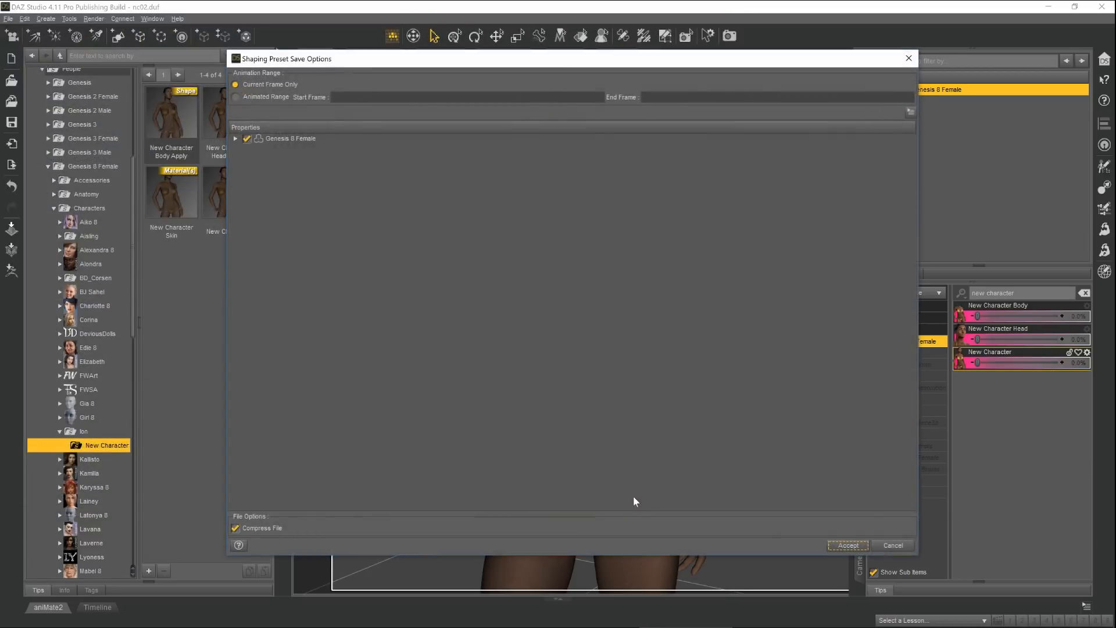
# Step: Limit the head removal preset to New Character Head under Actor/Head/People/Real World, and finish saving it
pyautogui.click(235, 139)
pyautogui.rightClick(266, 139)
pyautogui.moveTo(308, 194)
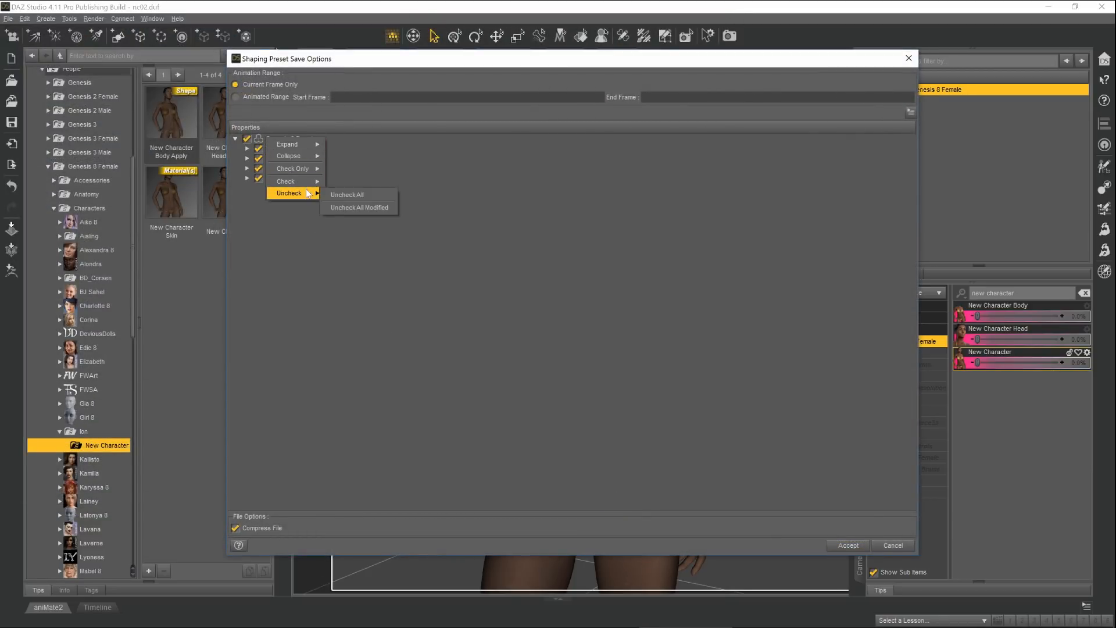
pyautogui.click(352, 195)
pyautogui.click(247, 149)
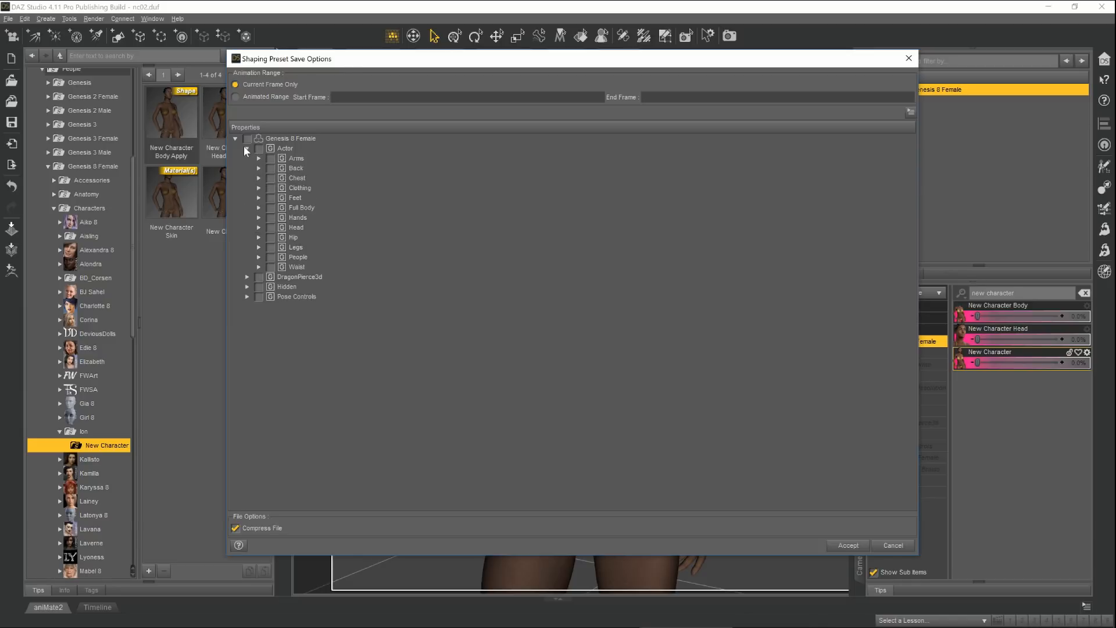
pyautogui.click(259, 227)
pyautogui.click(270, 267)
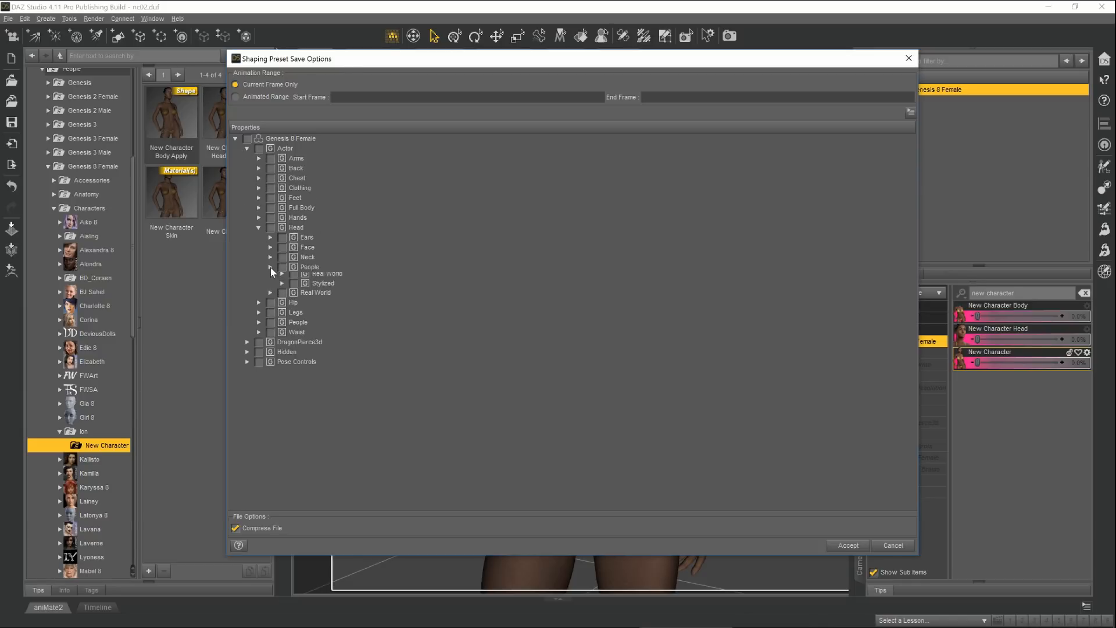
pyautogui.click(282, 297)
pyautogui.scroll(-5, 324, 353)
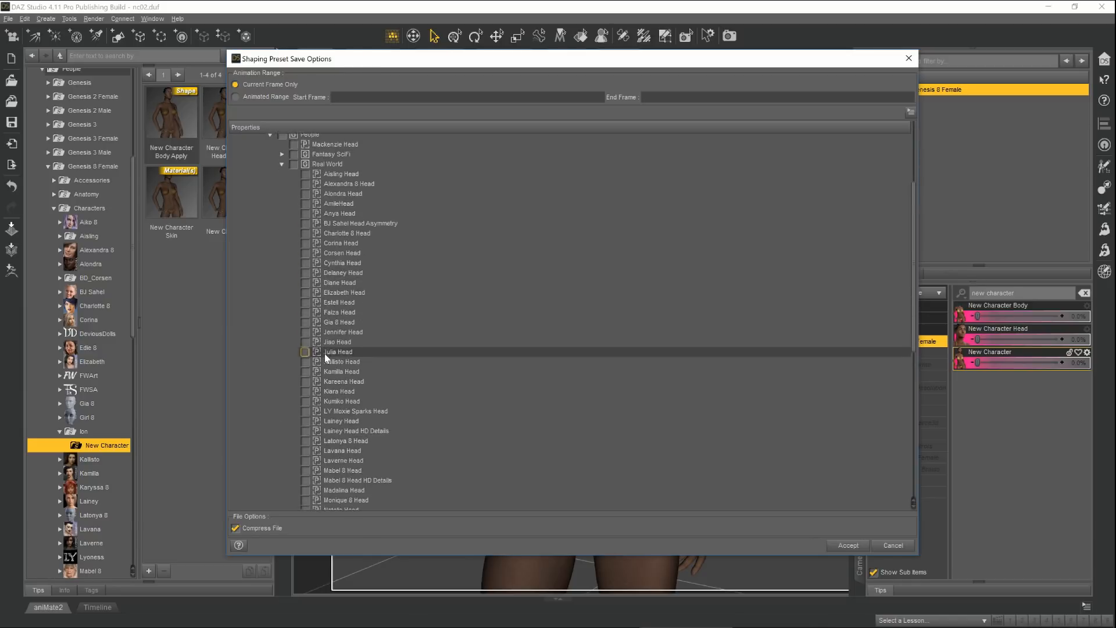
pyautogui.scroll(-2, 325, 459)
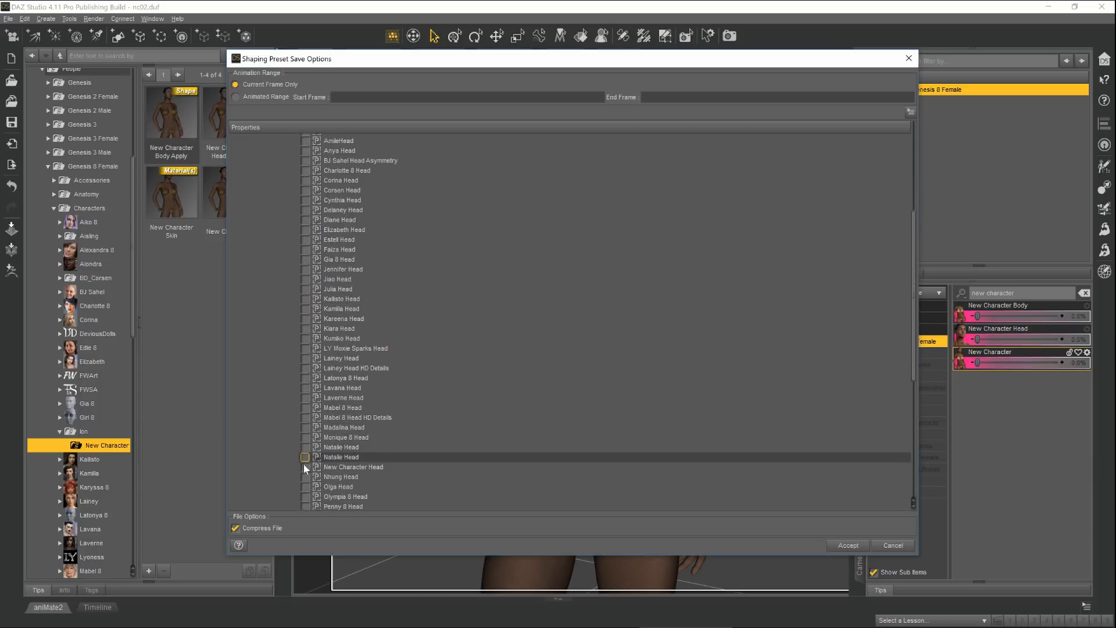
pyautogui.click(841, 544)
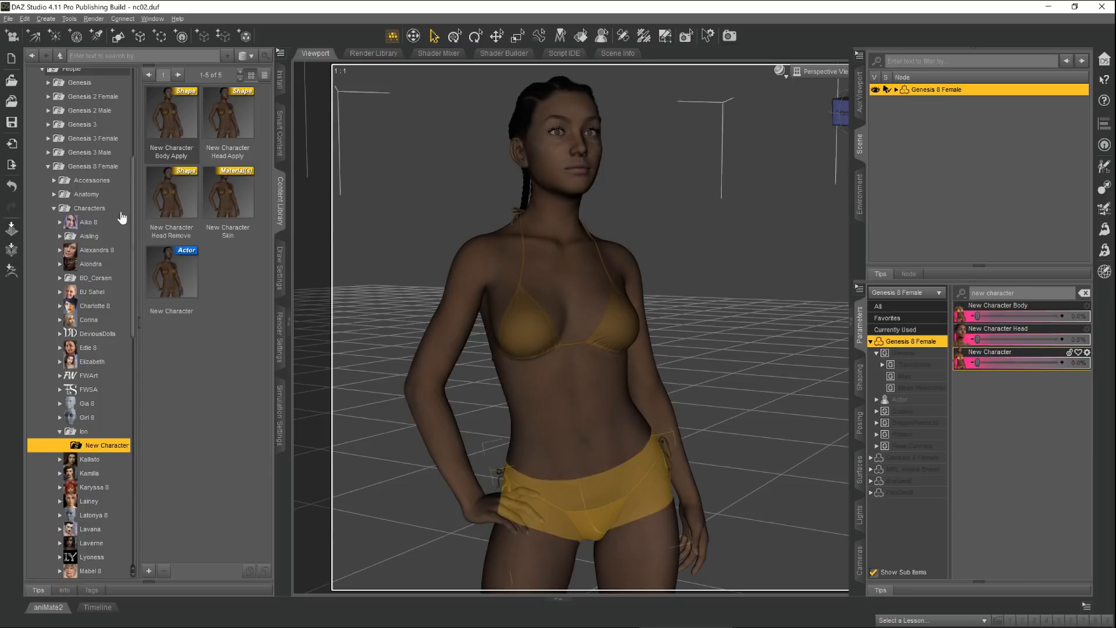
# Step: Start saving a shaping preset named New Character Body Remove in the New Character folder
pyautogui.click(8, 19)
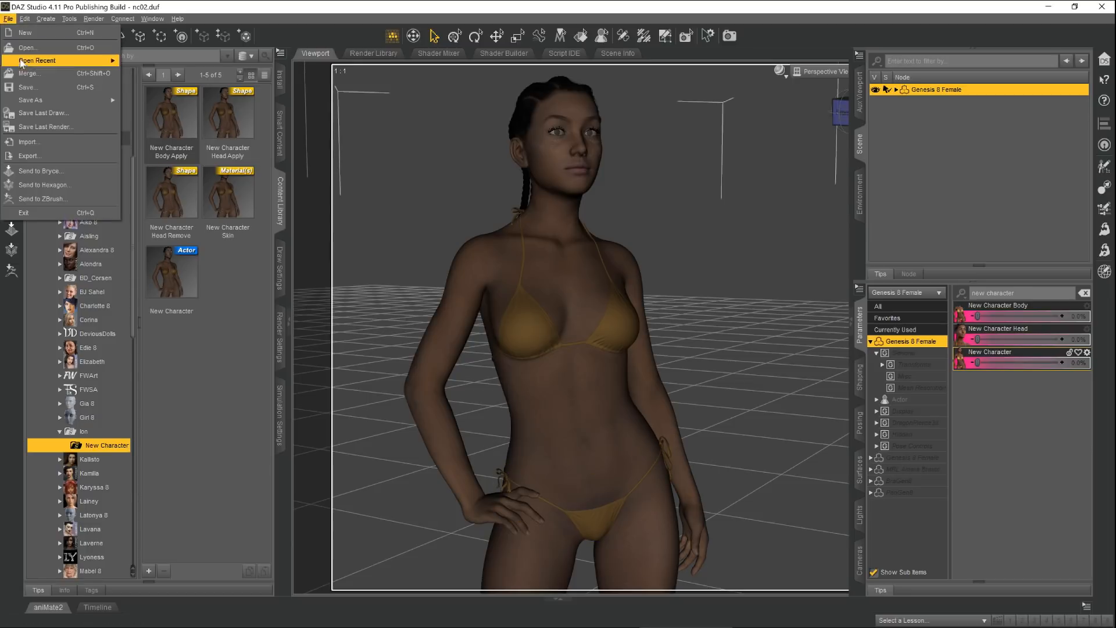
pyautogui.moveTo(32, 100)
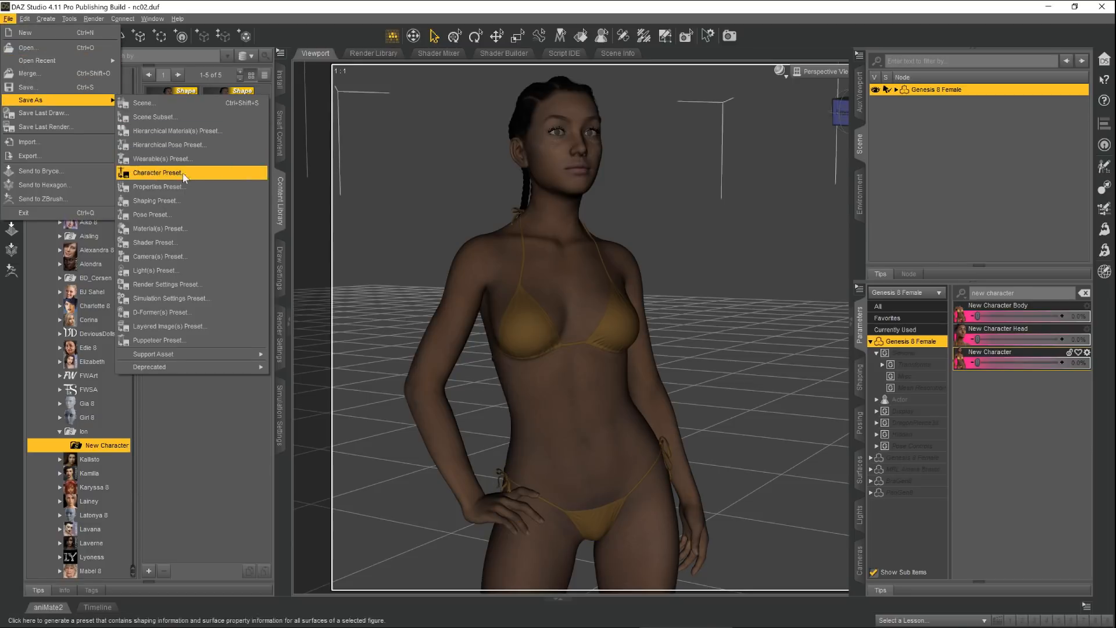
pyautogui.click(184, 199)
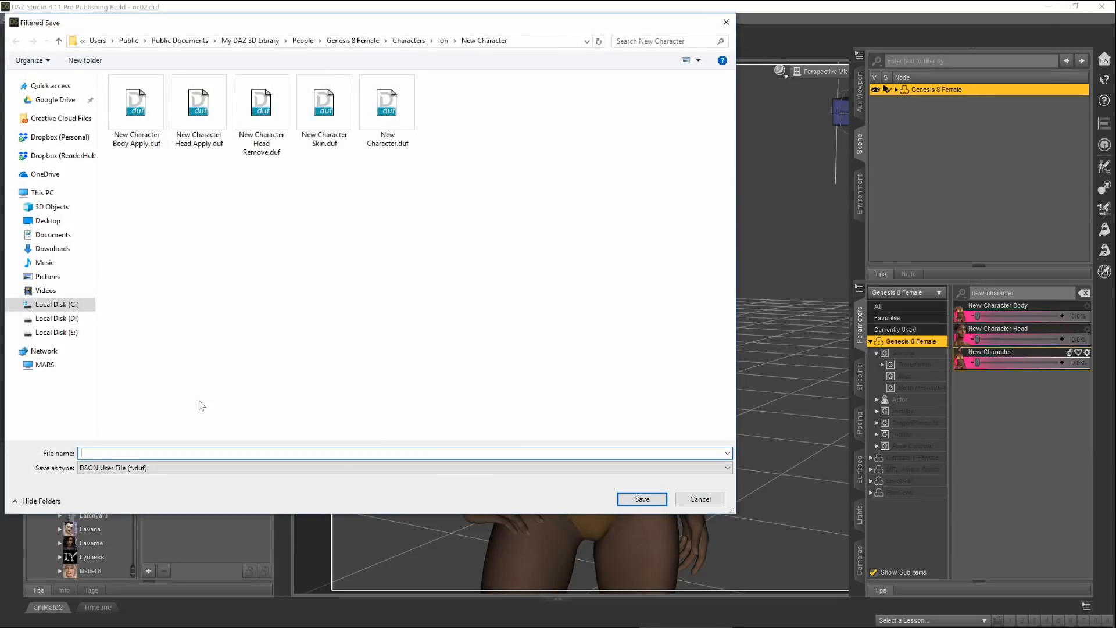
pyautogui.write('New Character Body')
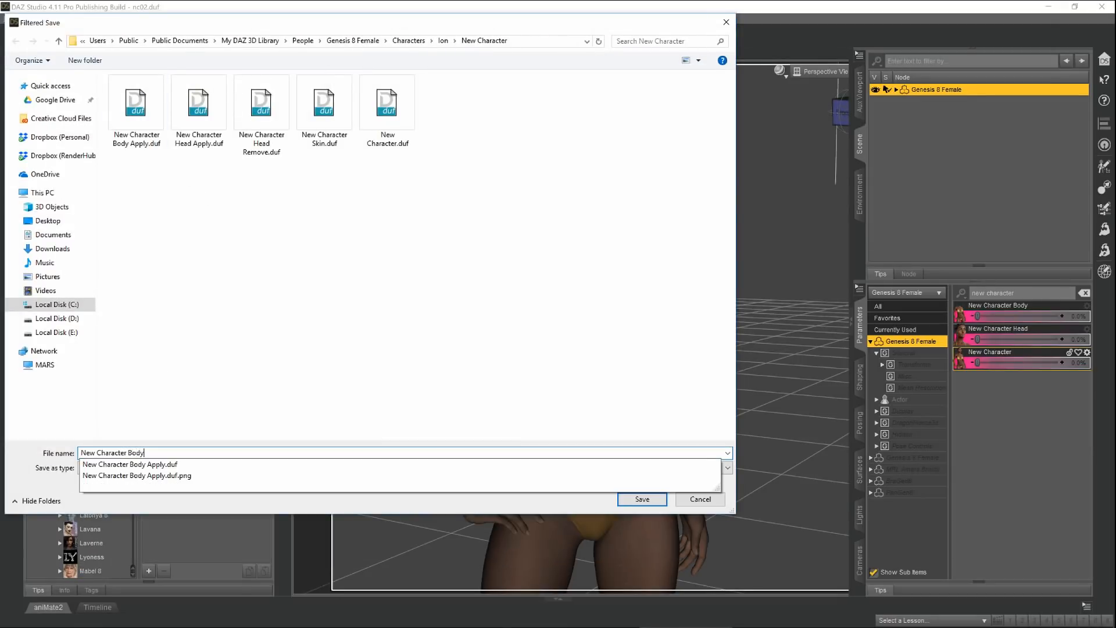
pyautogui.write(' Remove')
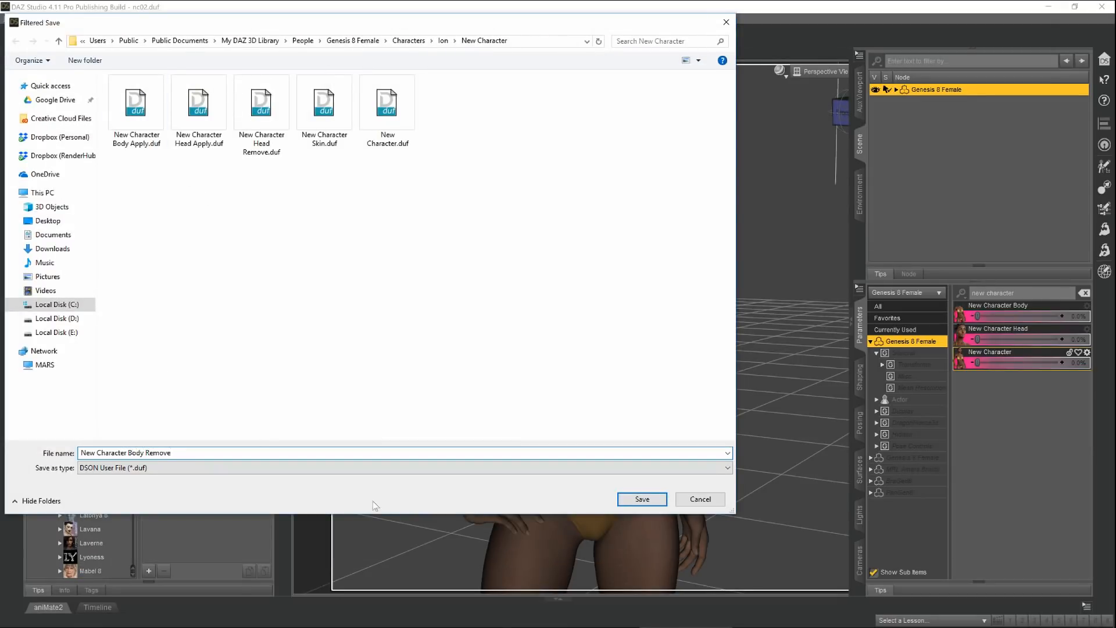
pyautogui.click(628, 500)
# Step: Uncheck all properties except New Character Body under Actor/Full Body/People/Real World, and finish saving the body removal preset
pyautogui.click(236, 139)
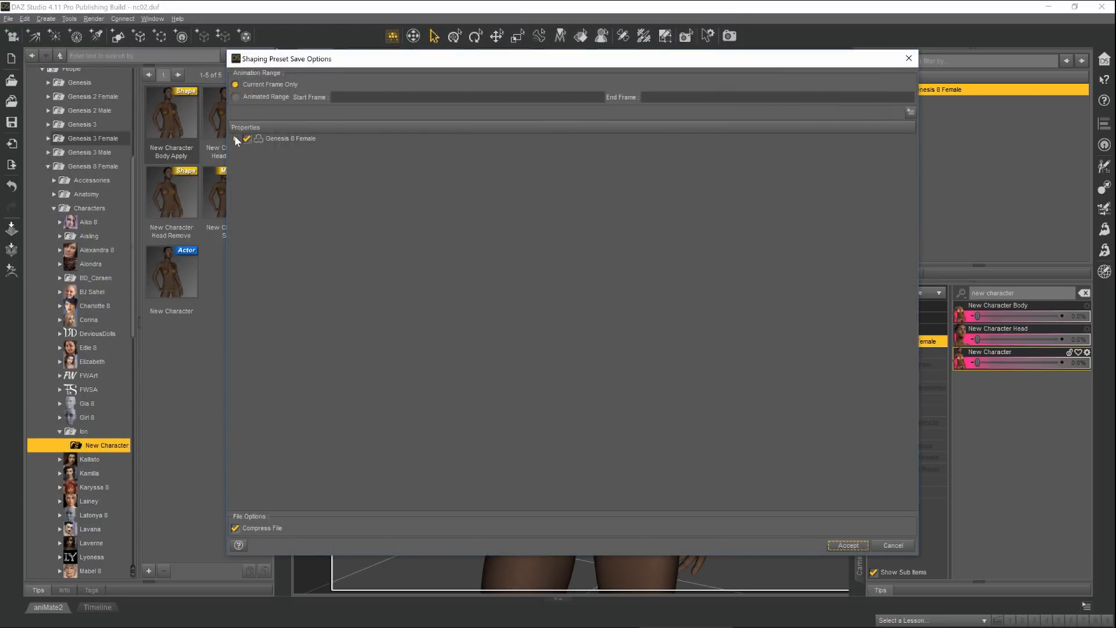
pyautogui.rightClick(281, 136)
pyautogui.moveTo(315, 192)
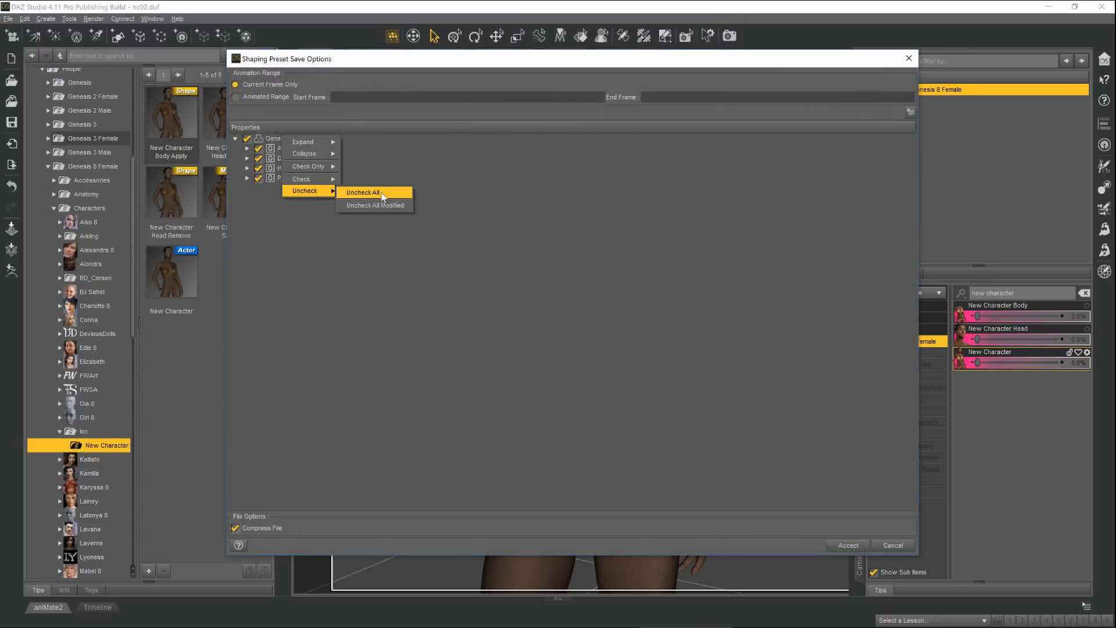
pyautogui.click(363, 193)
pyautogui.click(247, 148)
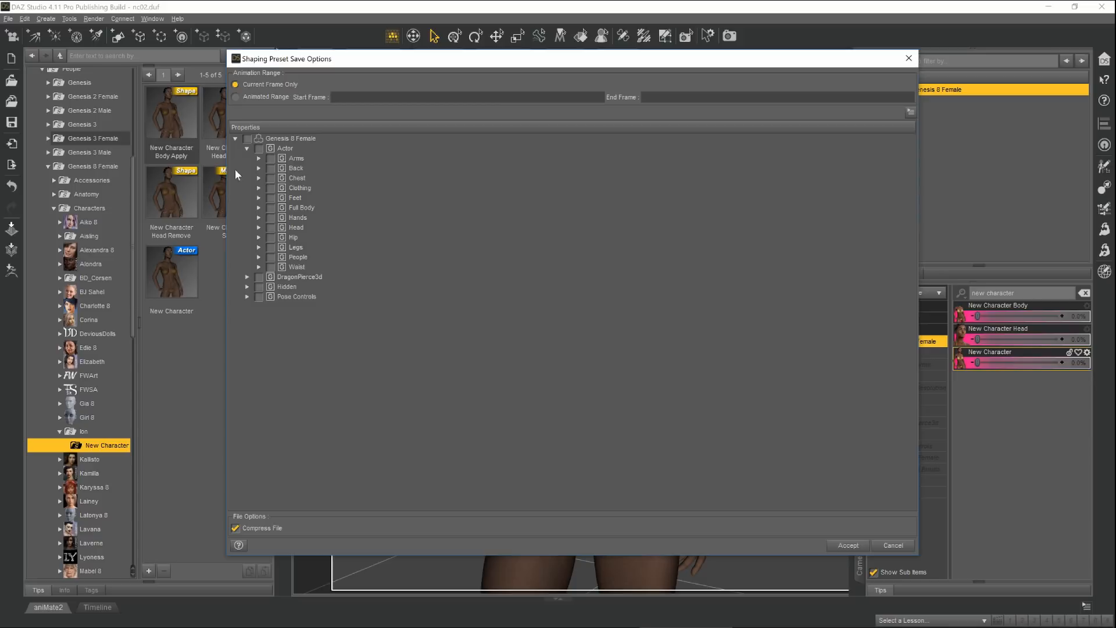
pyautogui.click(259, 208)
pyautogui.click(270, 227)
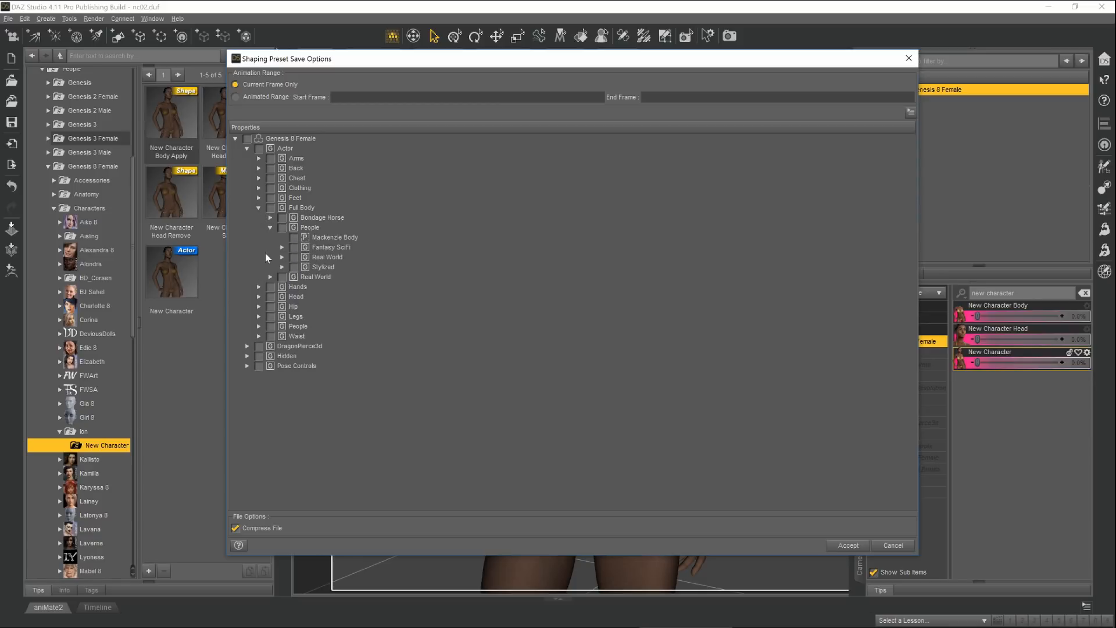
pyautogui.click(282, 257)
pyautogui.scroll(-4, 347, 402)
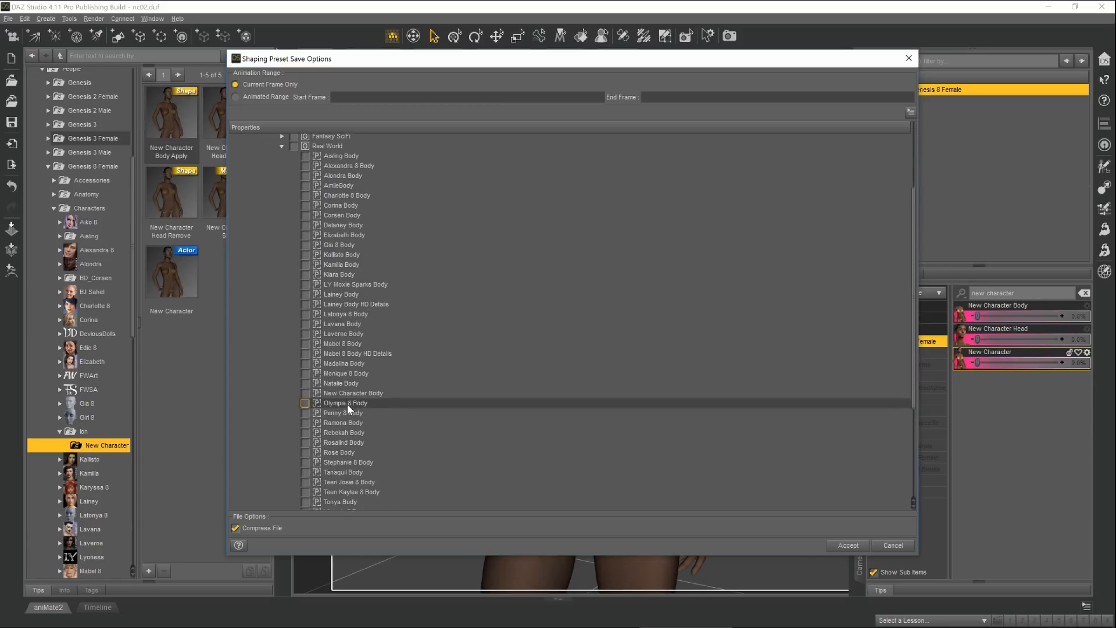
pyautogui.click(305, 392)
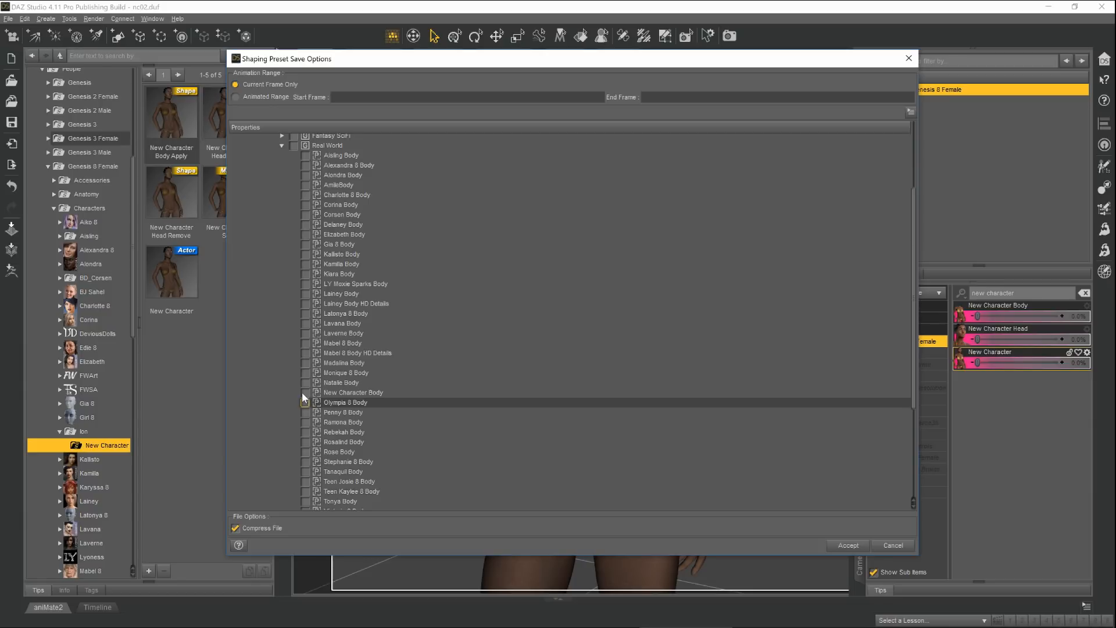
pyautogui.click(846, 545)
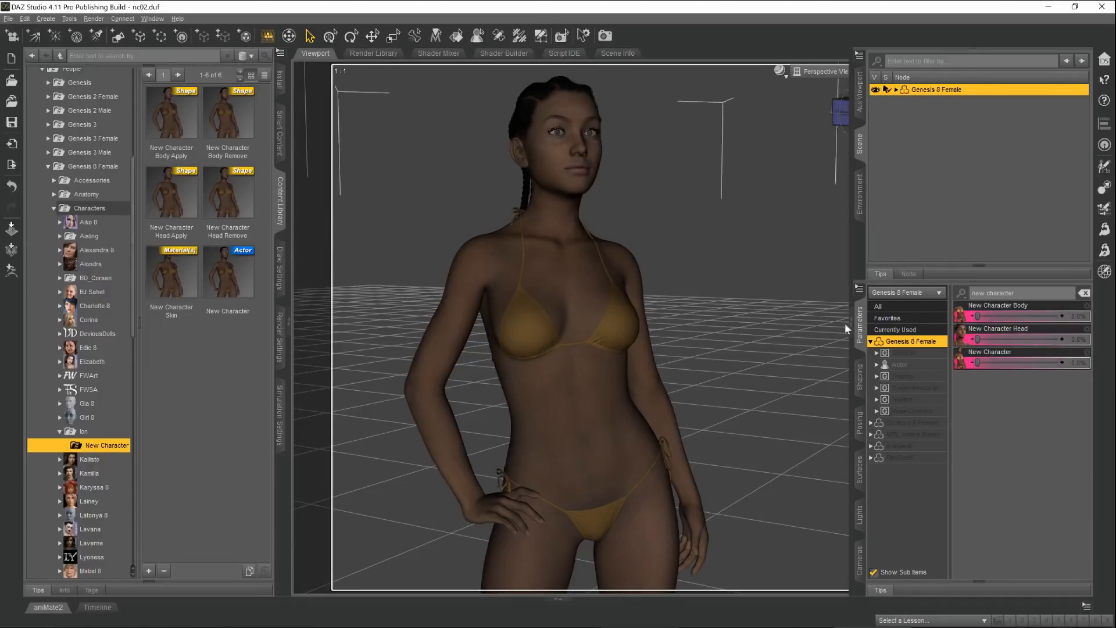
# Step: Set the New Character morph to 100% and open the New Character preset folder in the file explorer
pyautogui.moveTo(977, 360); pyautogui.dragTo(1062, 363)
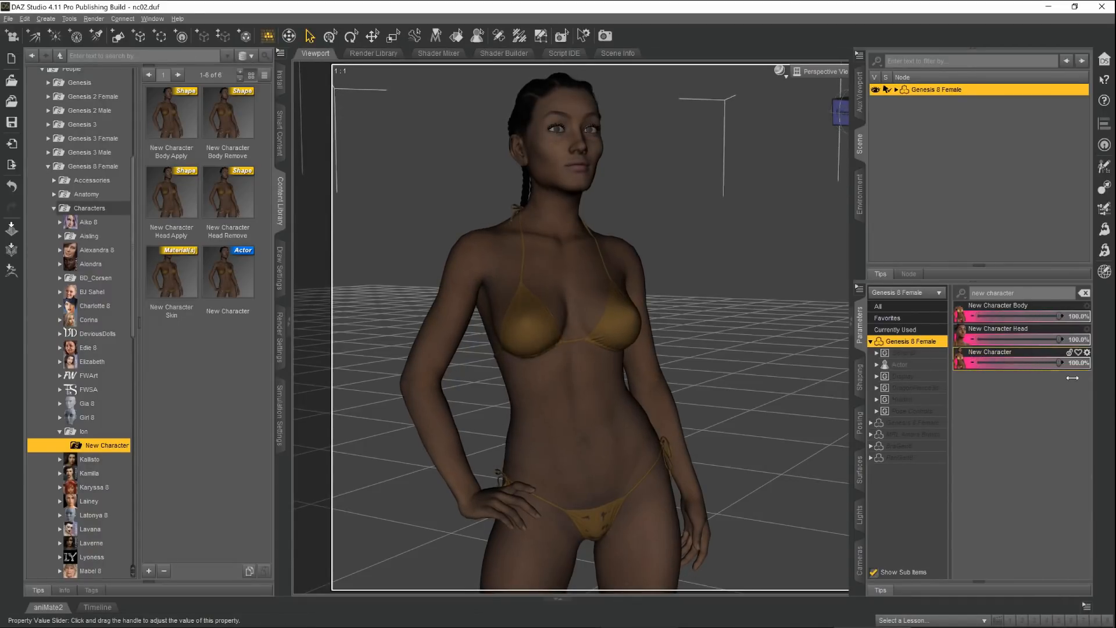
pyautogui.rightClick(215, 358)
pyautogui.click(229, 362)
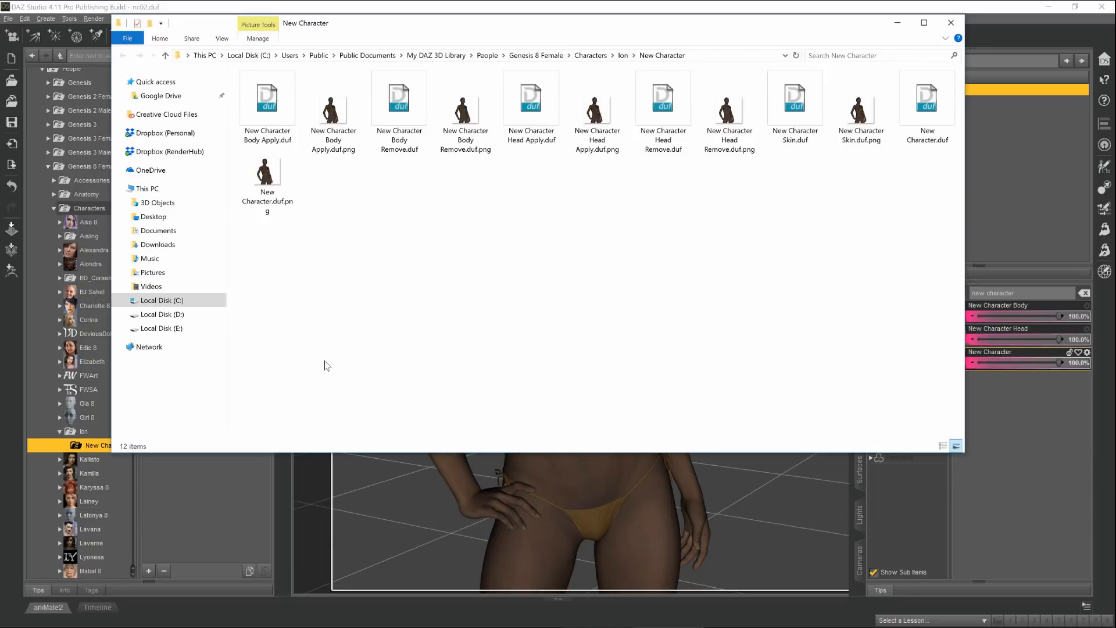
# Step: Paste the copied thumbnail and tip images over the existing ones in the New Character folder, and refresh the content library view
pyautogui.hotkey('ctrl', 'v')
pyautogui.click(547, 313)
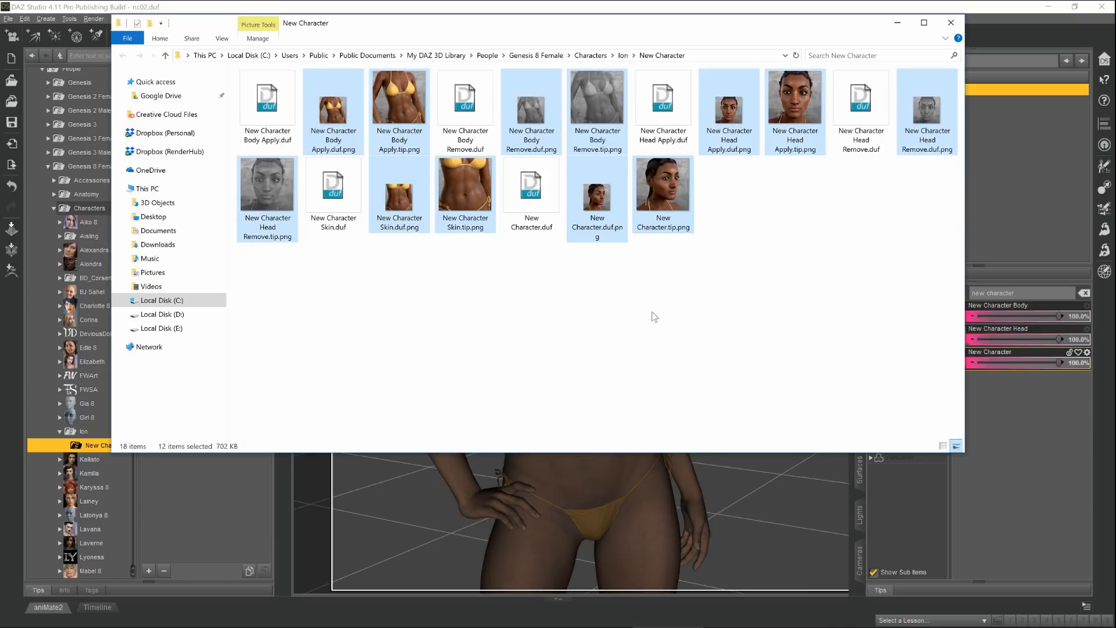
pyautogui.click(951, 23)
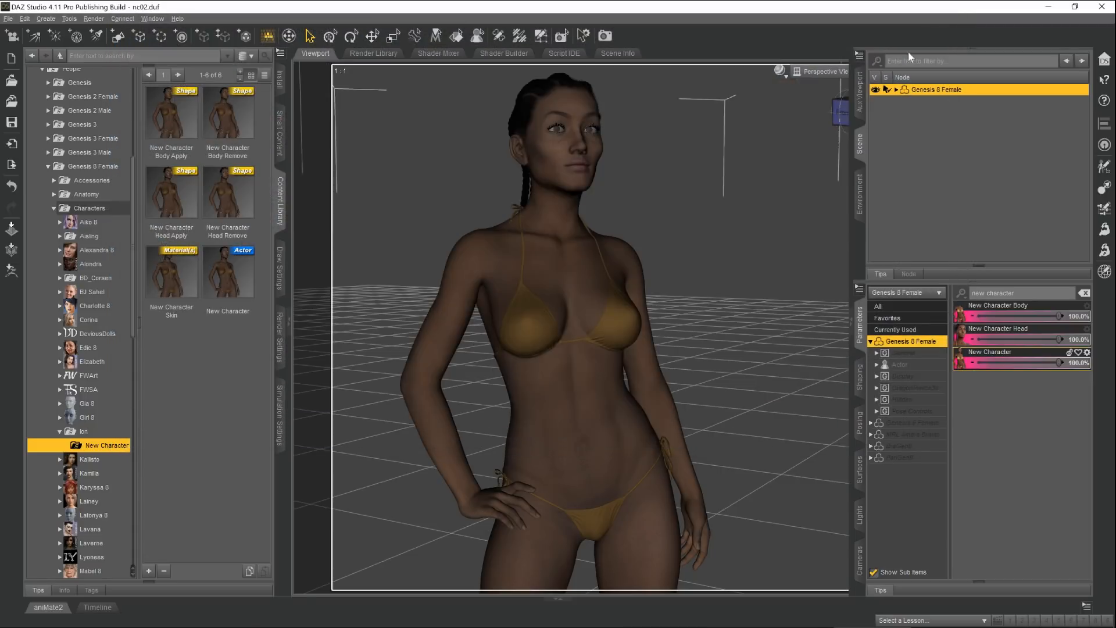
pyautogui.rightClick(194, 346)
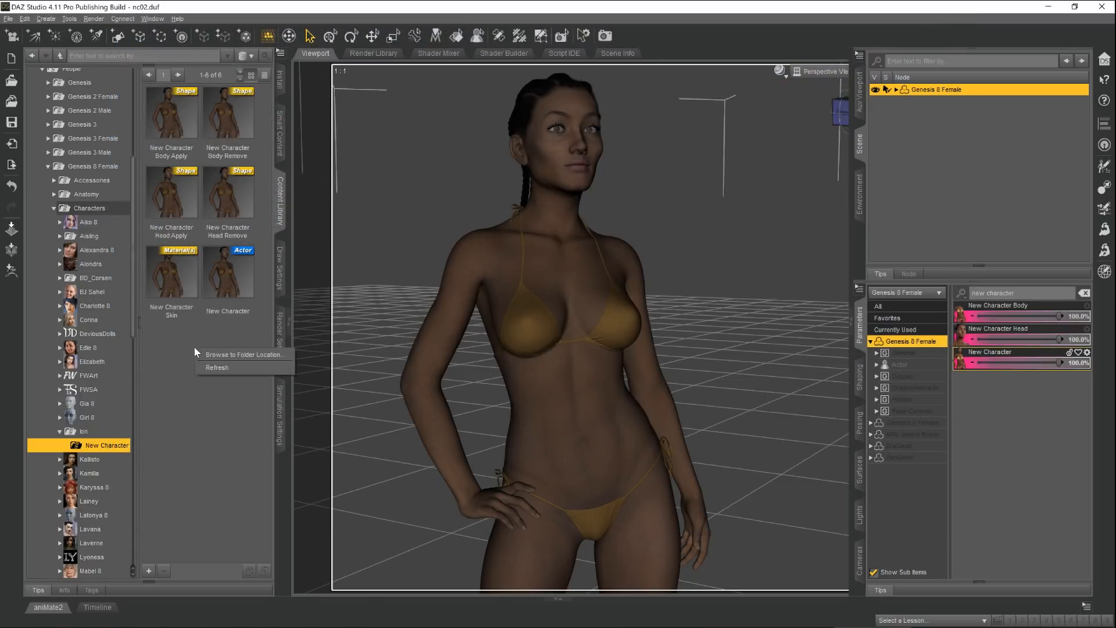
pyautogui.click(212, 355)
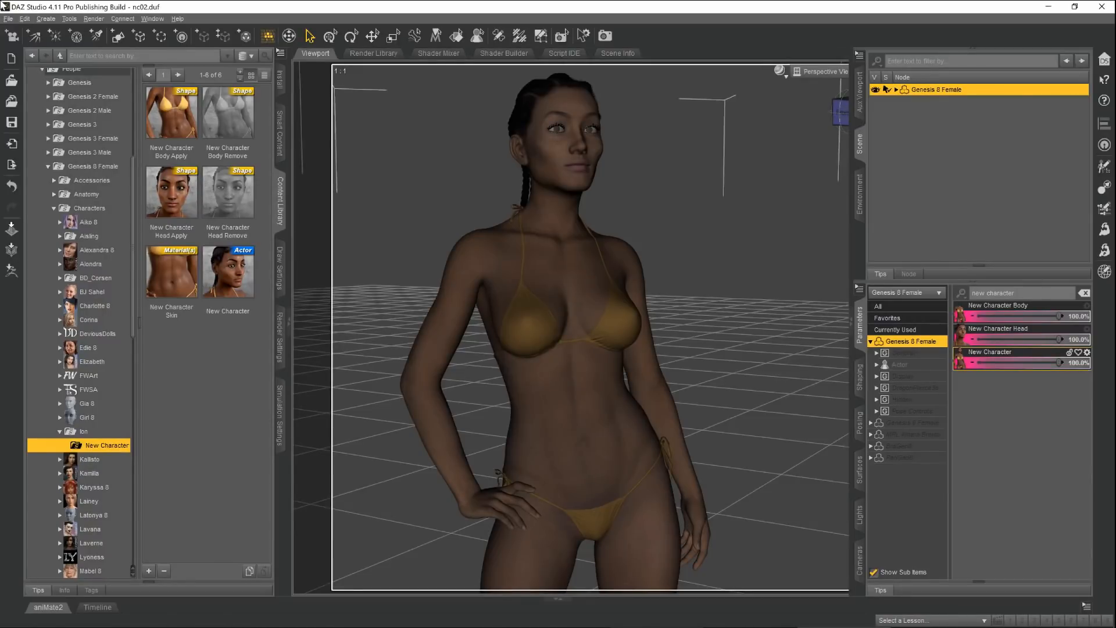
# Step: Switch to Notepad to review the listed character, morph and texture folder paths, and return to DAZ Studio
pyautogui.hotkey('alt', 'Tab')
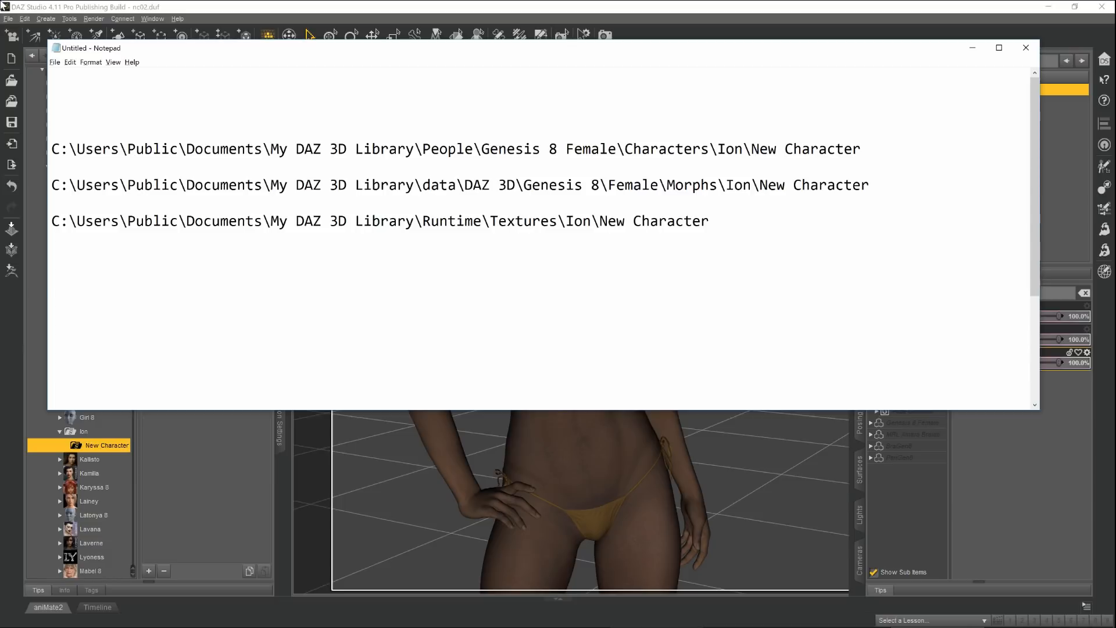
pyautogui.hotkey('alt', 'Tab')
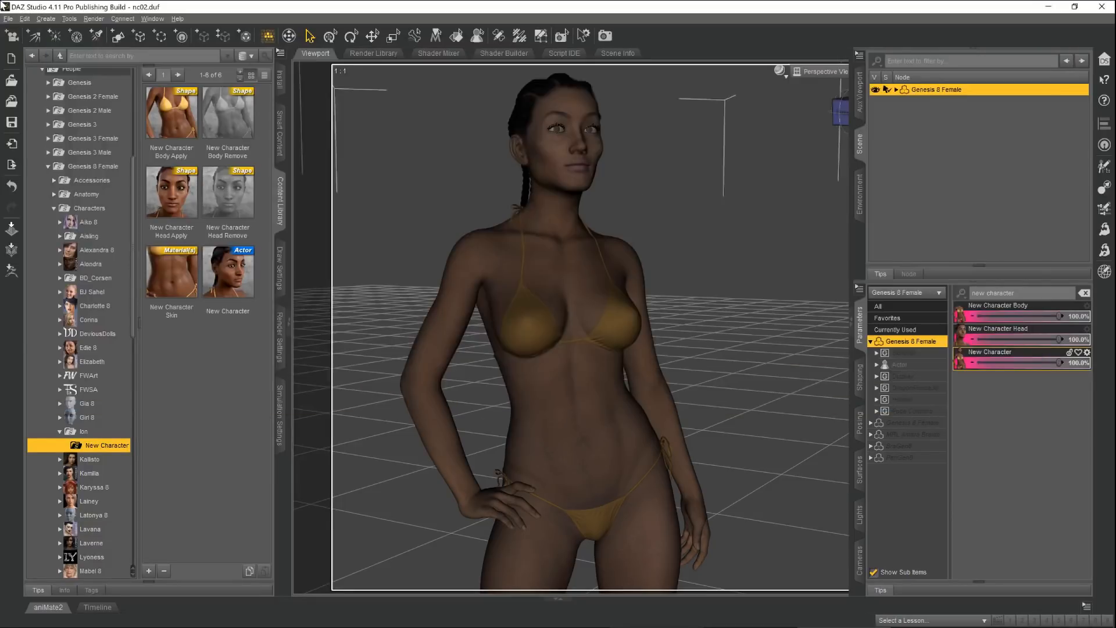